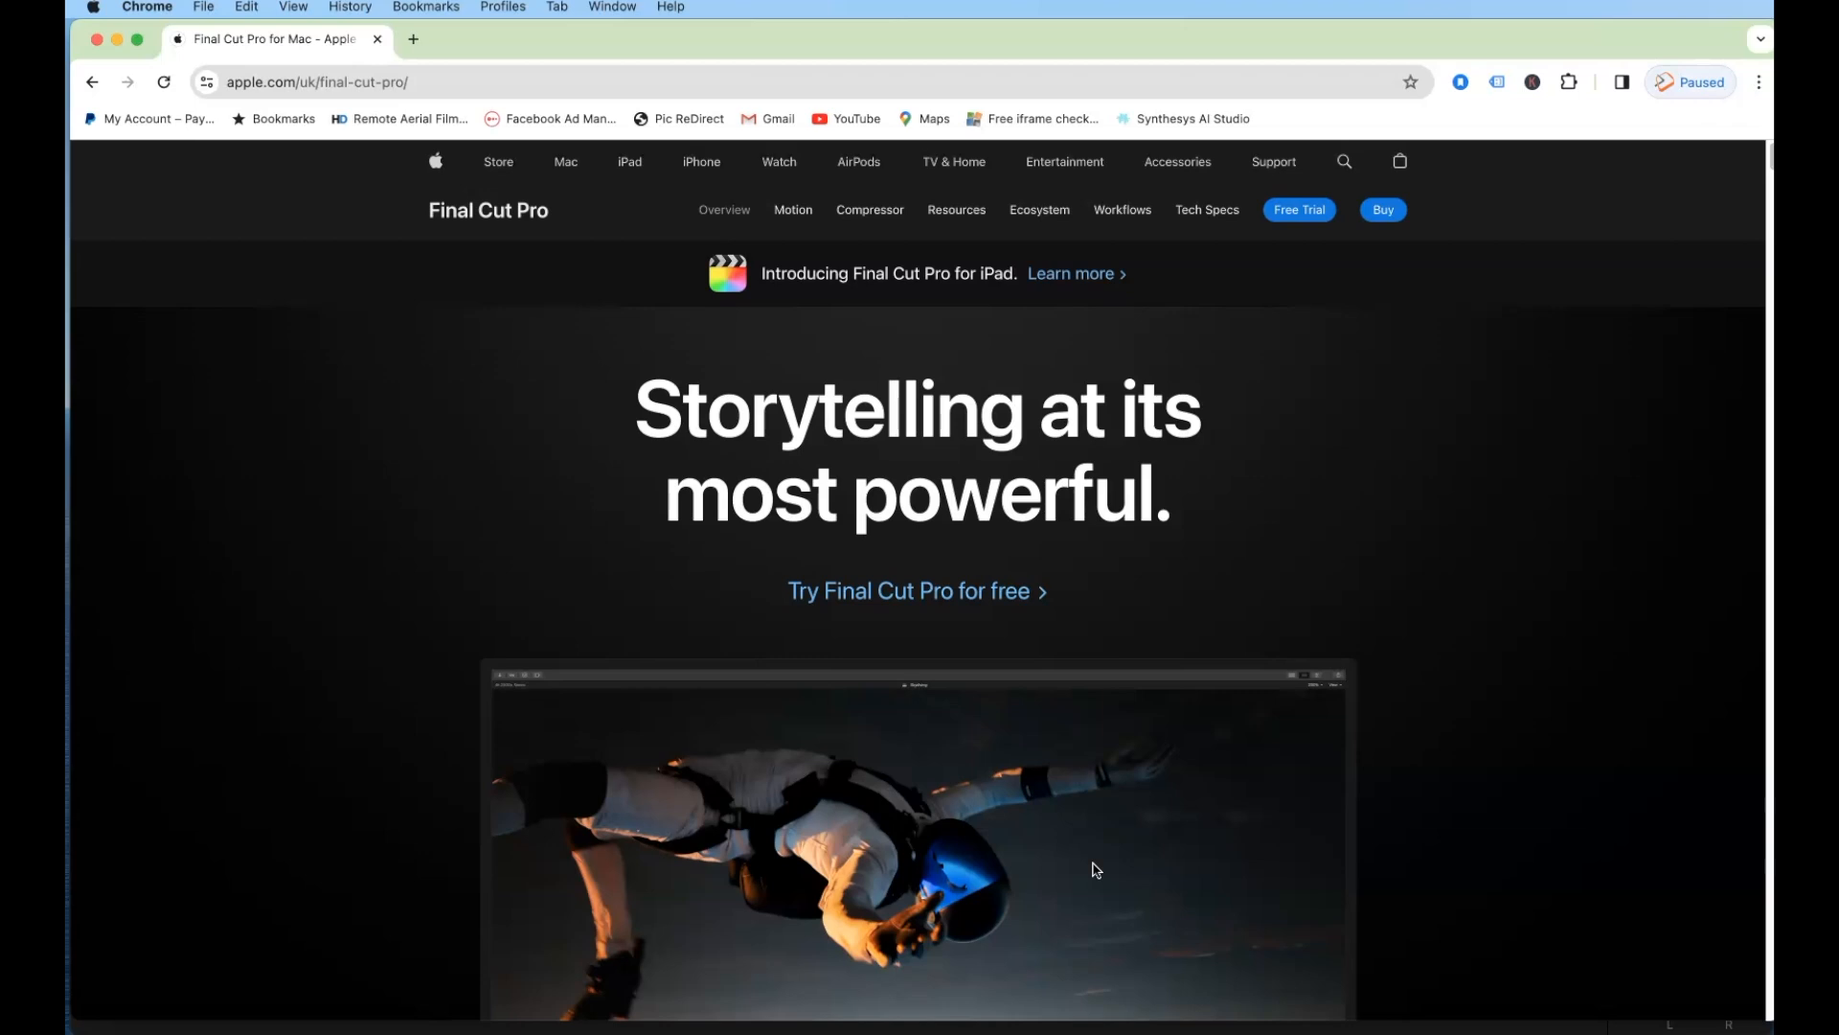
Step: Skim the Final Cut Pro product page on Apple's website and quit Google Chrome
{"action": "left_click", "coordinate": [1075, 853]}
{"action": "left_click", "coordinate": [1036, 852]}
{"action": "scroll", "coordinate": [1424, 582], "scroll_direction": "down", "scroll_amount": 6}
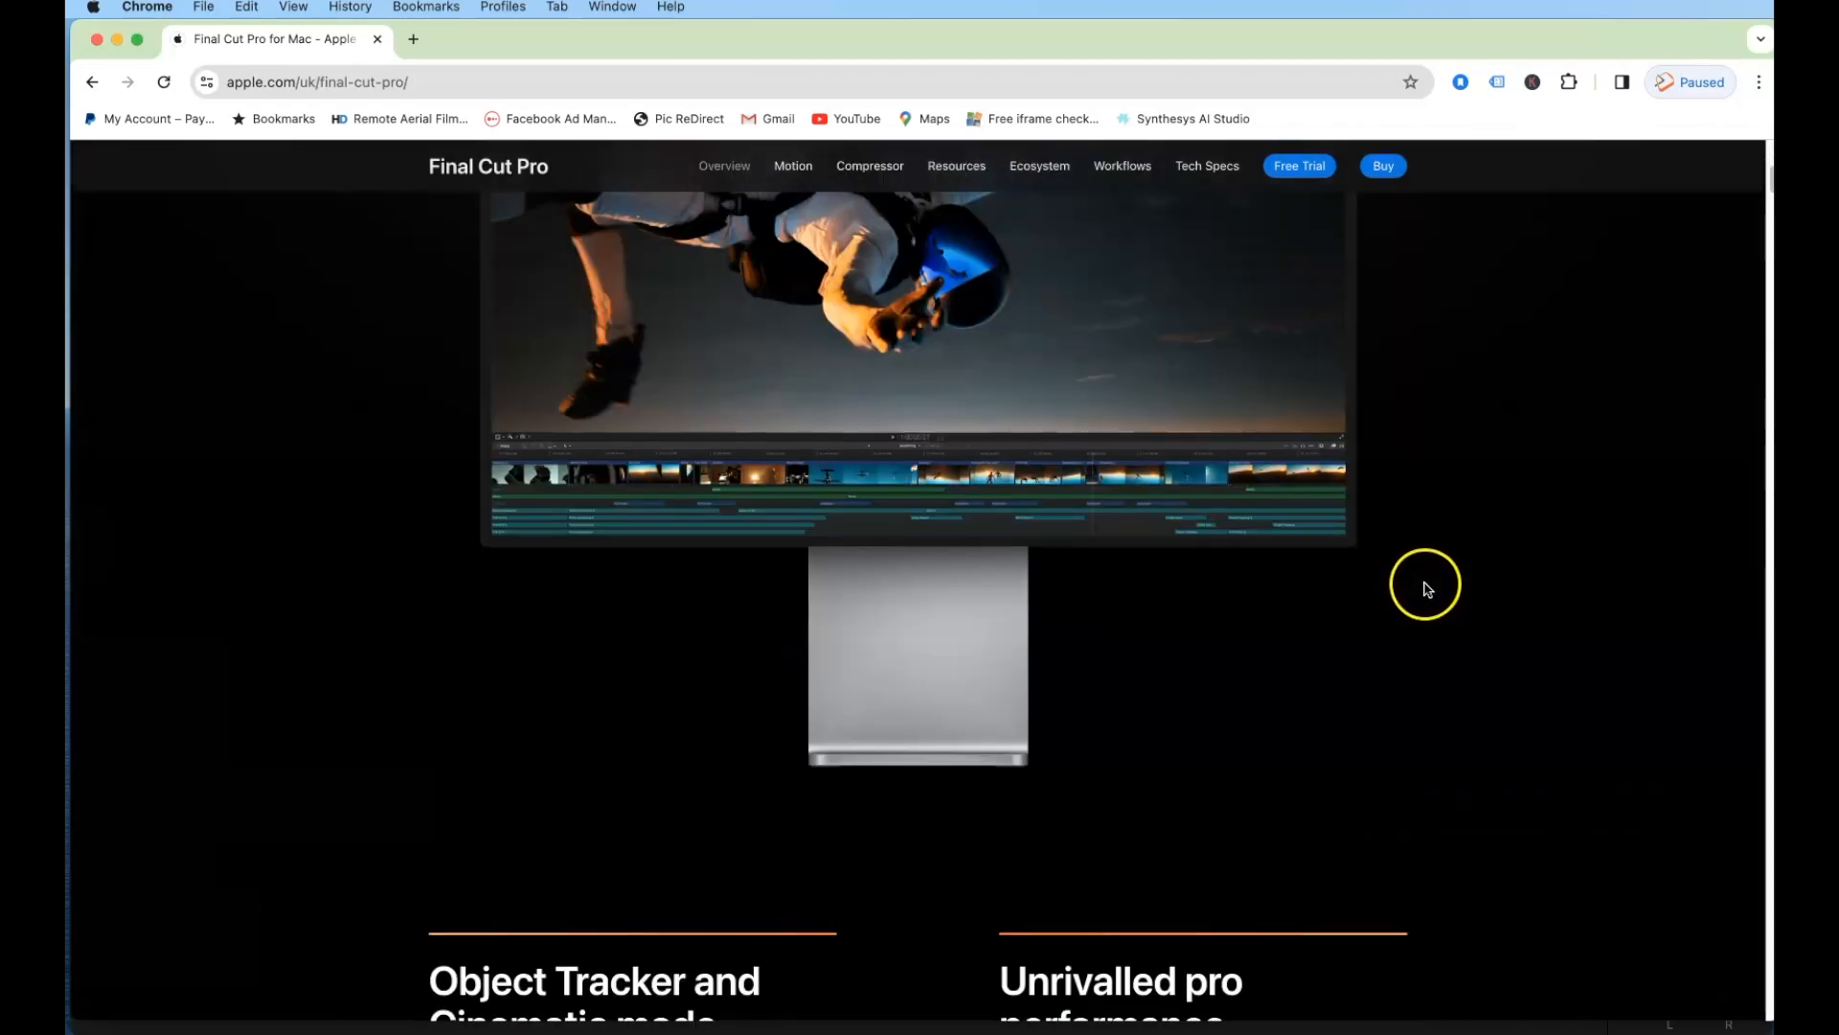
{"action": "scroll", "coordinate": [1424, 582], "scroll_direction": "up", "scroll_amount": 6}
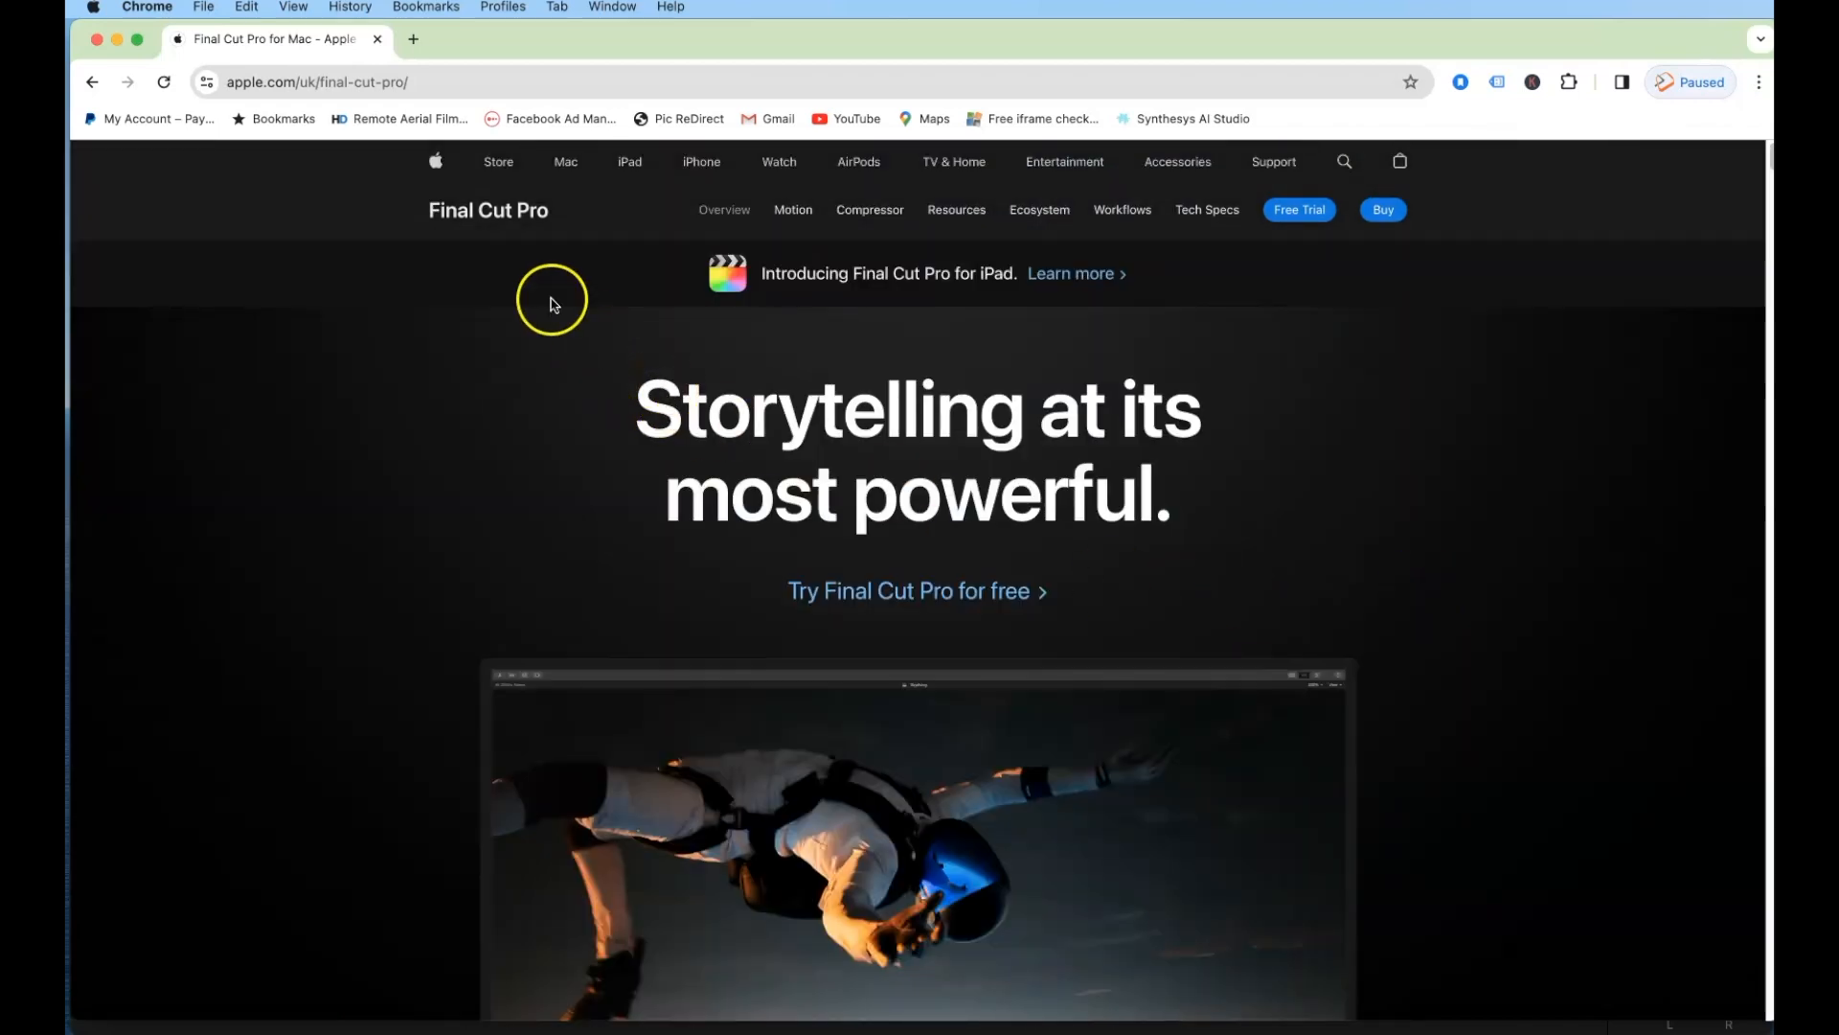
{"action": "left_click", "coordinate": [151, 9]}
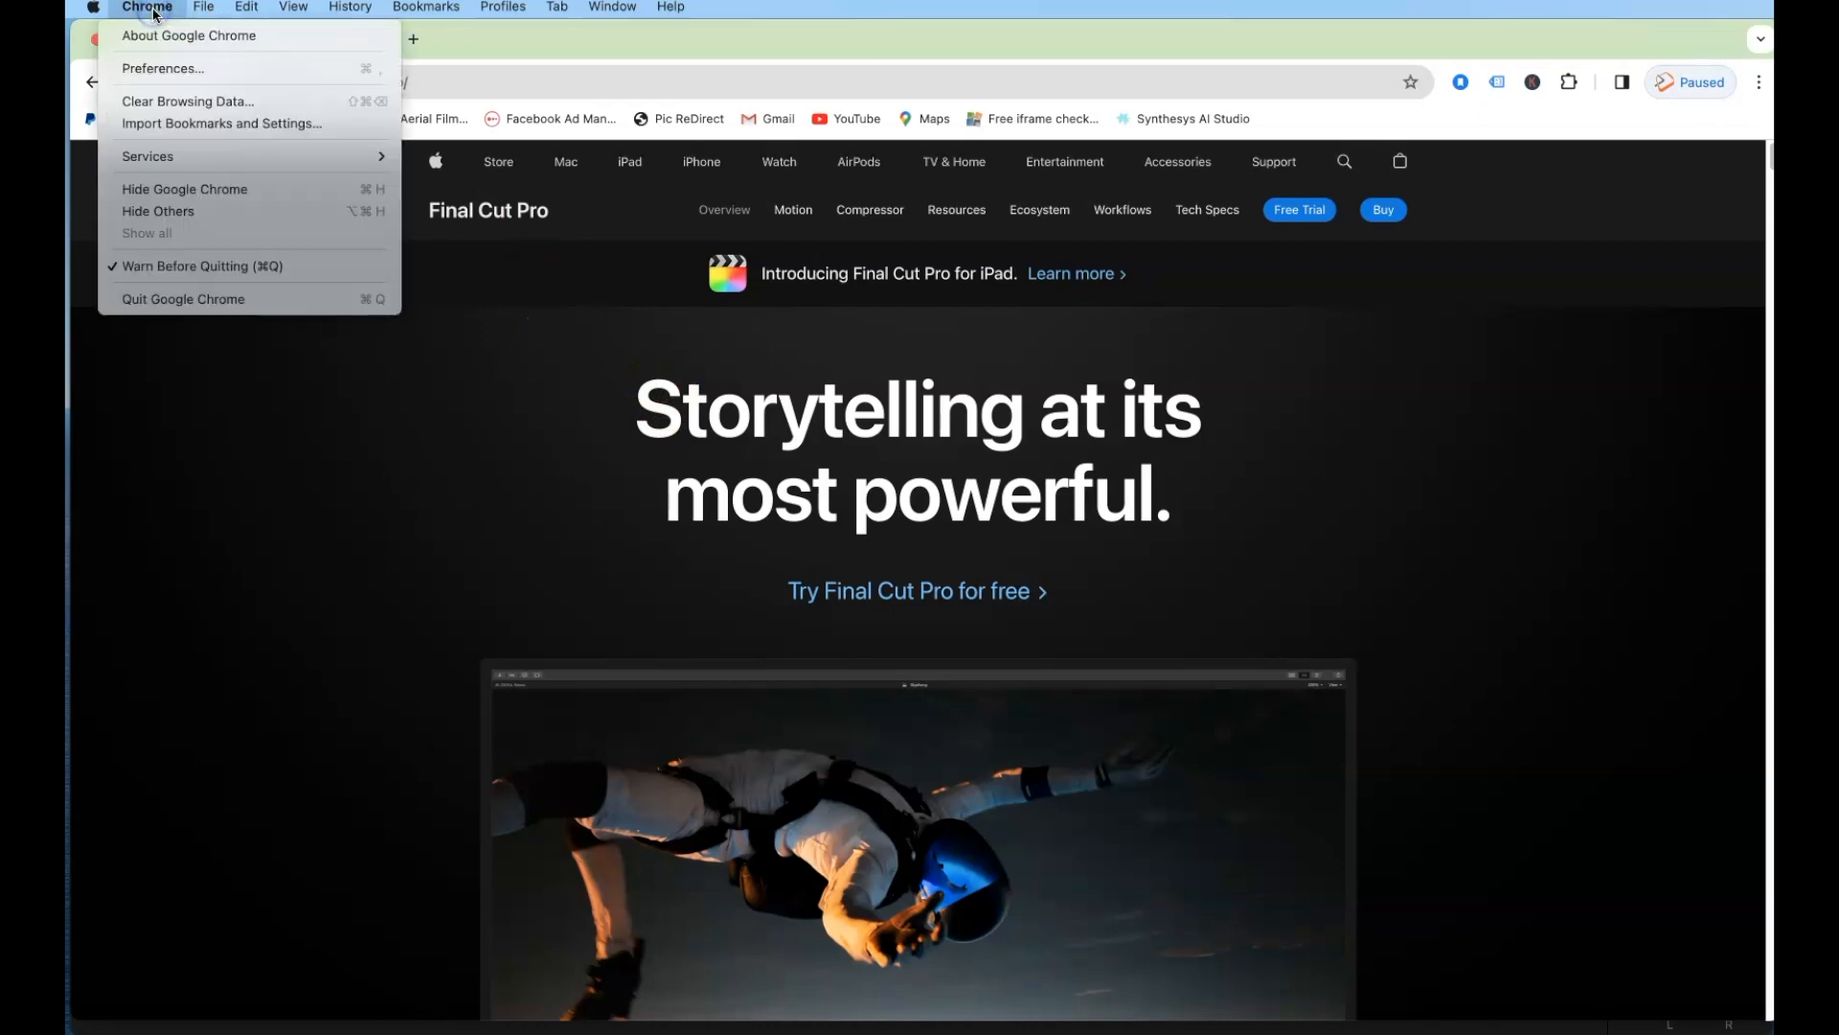
{"action": "left_click", "coordinate": [217, 301]}
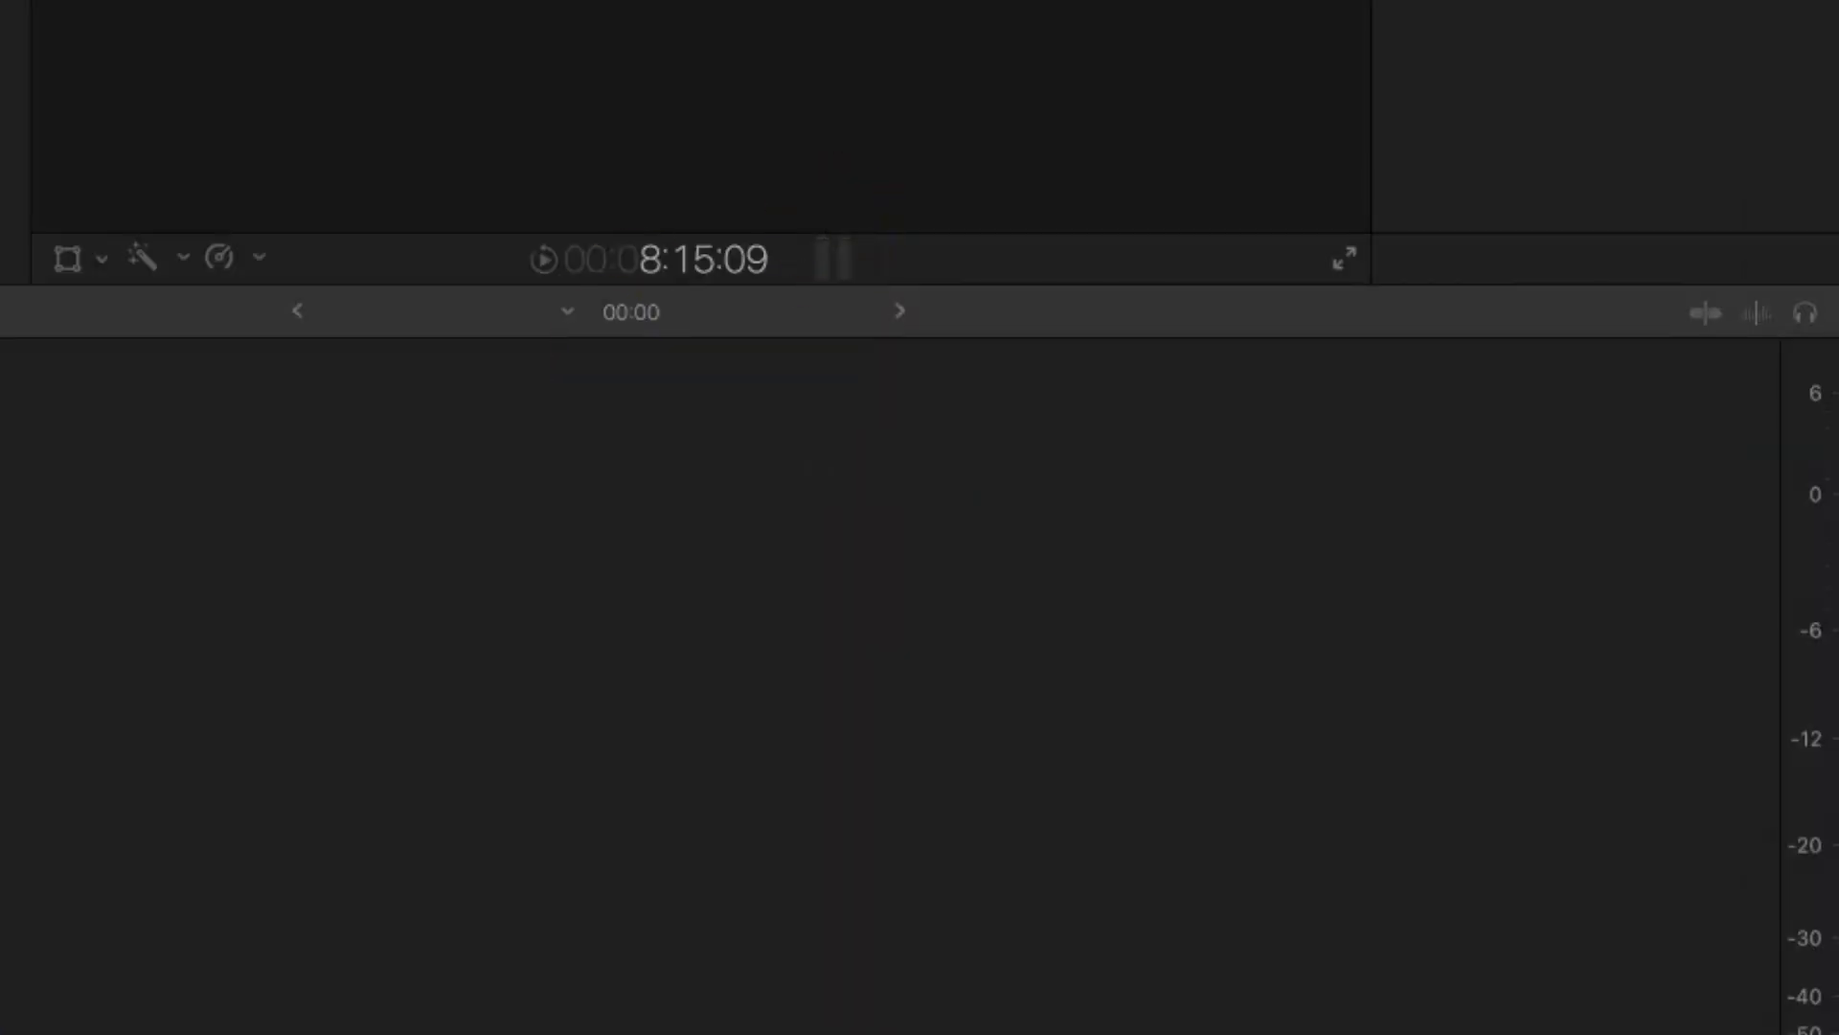
Step: Switch to Finder, look into the audio and video subfolders of the client's folder on the 6TB drive, and move the window aside
{"action": "key", "text": "super+Tab"}
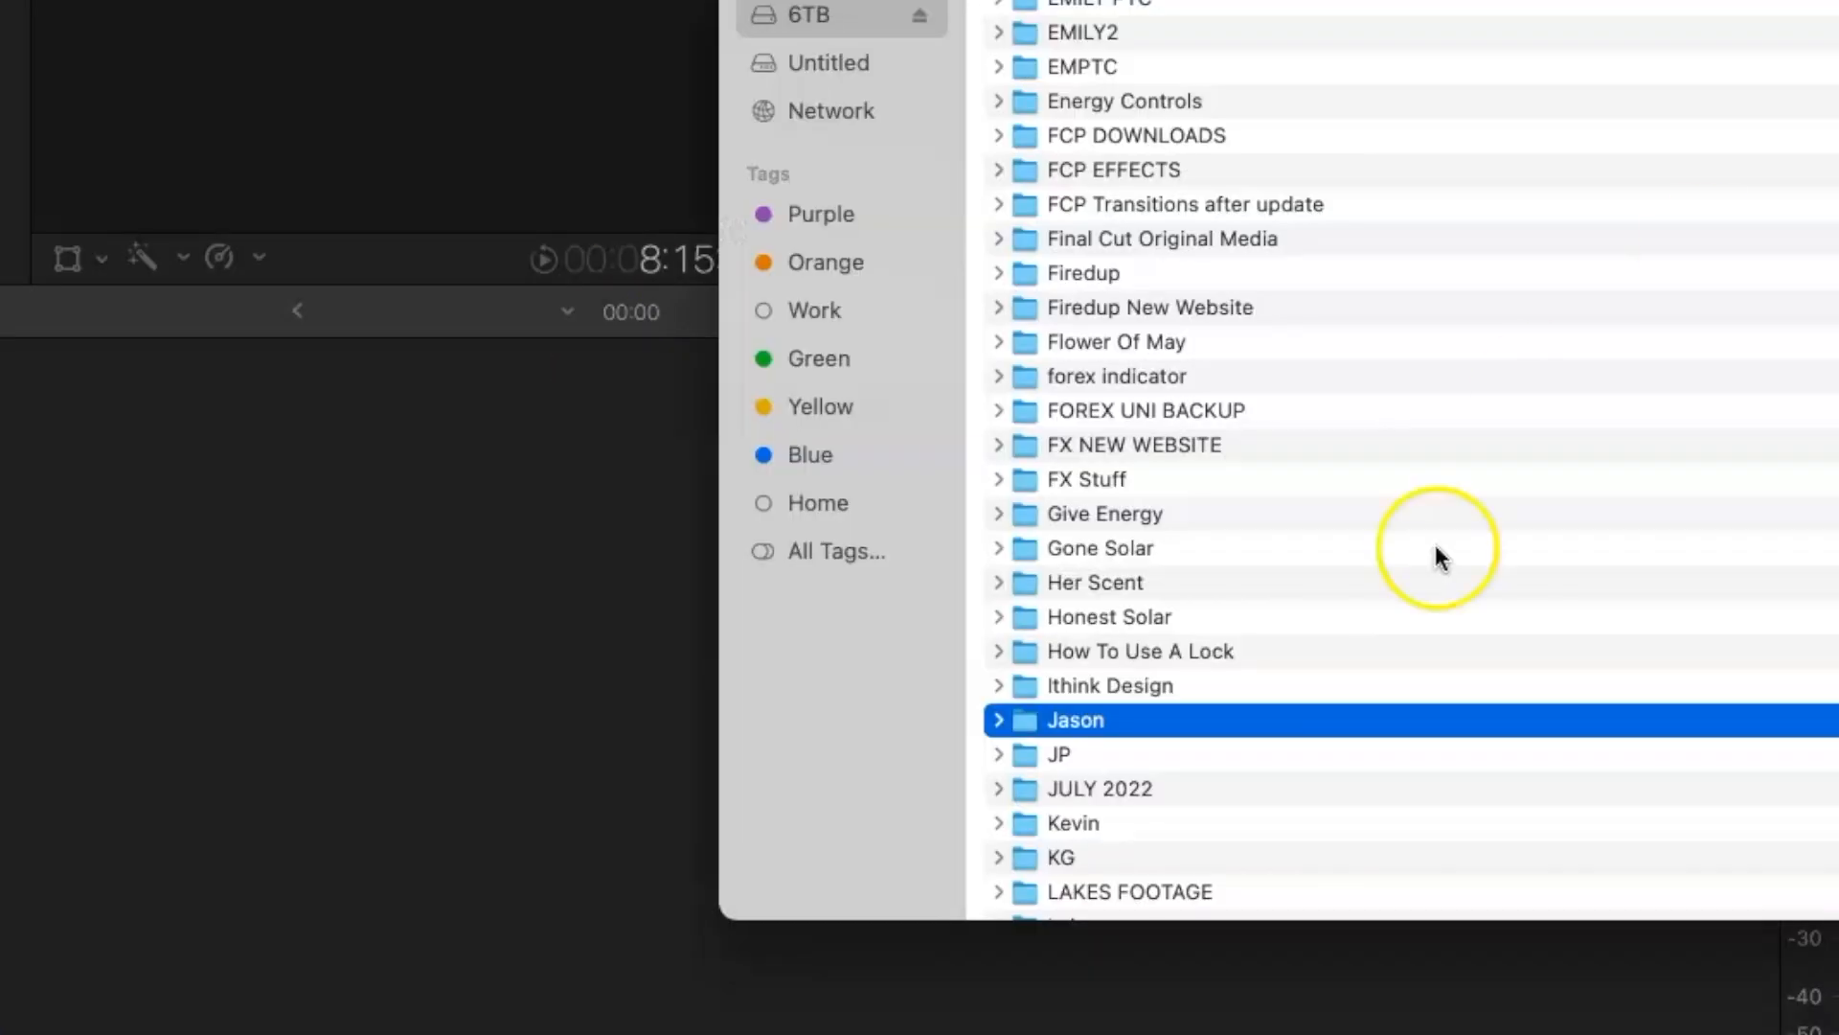
{"action": "double_click", "coordinate": [1041, 723]}
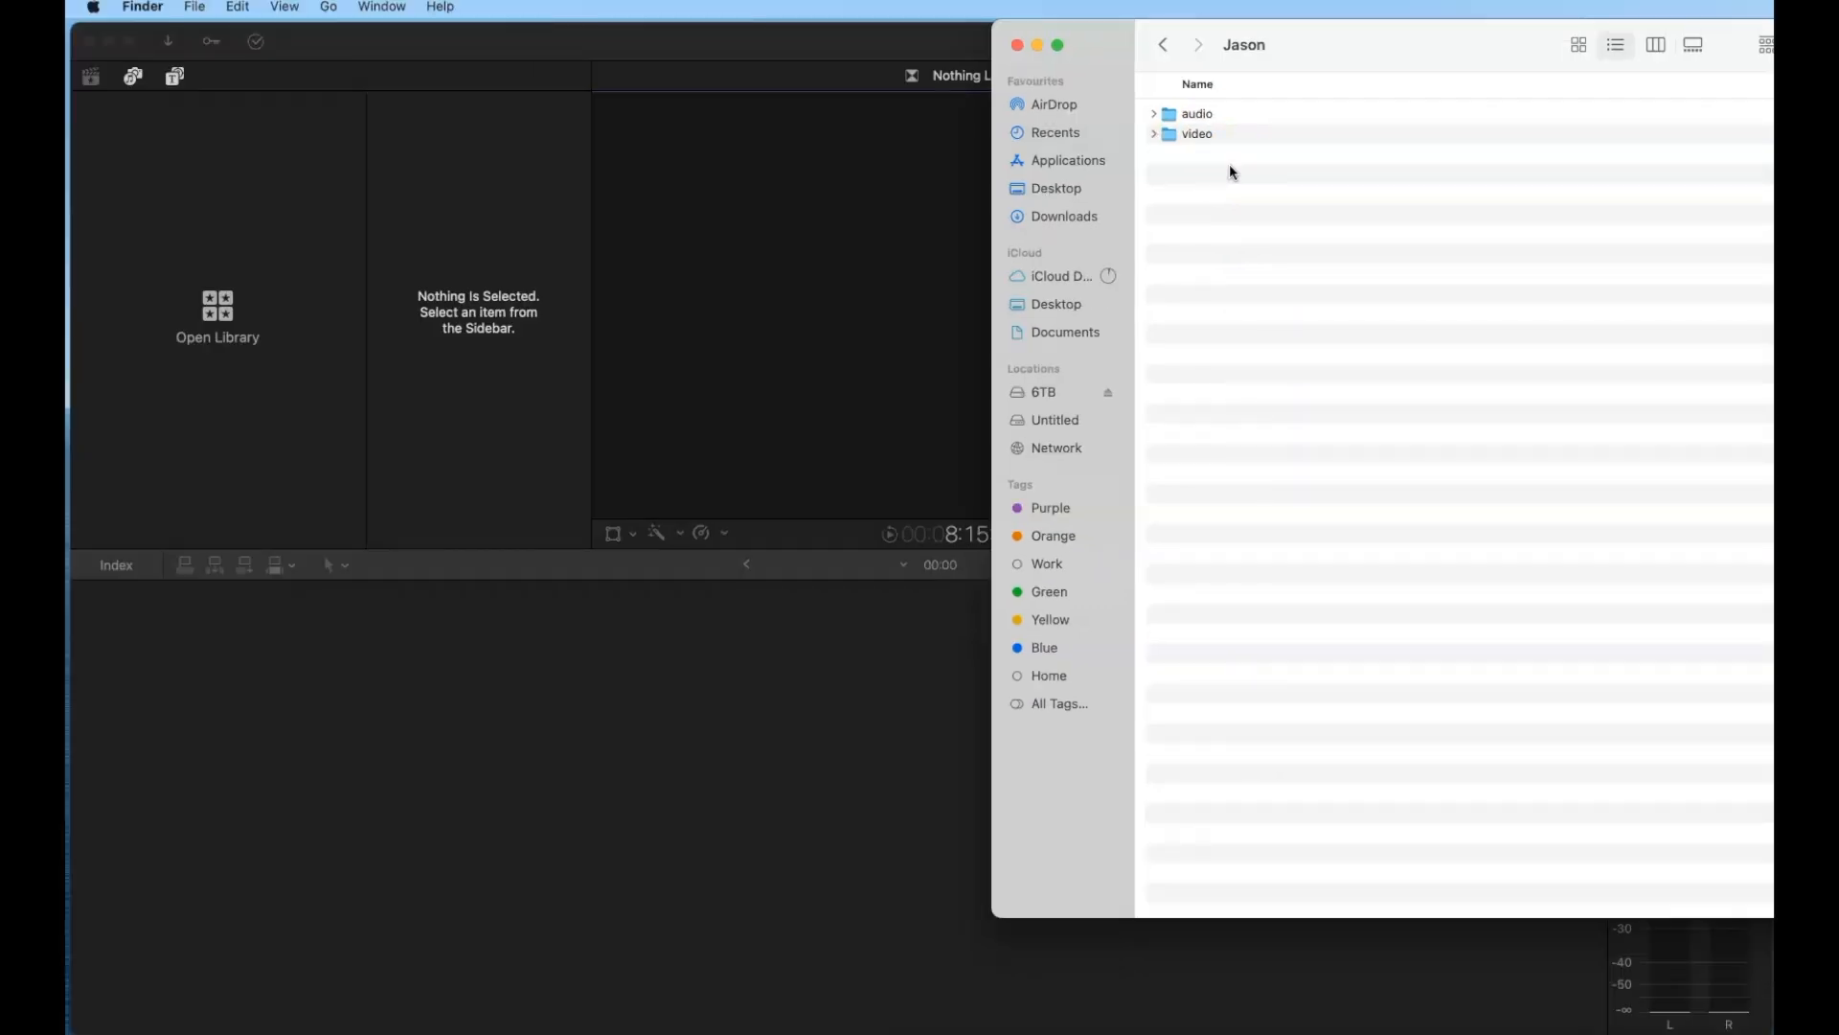
{"action": "double_click", "coordinate": [1177, 116]}
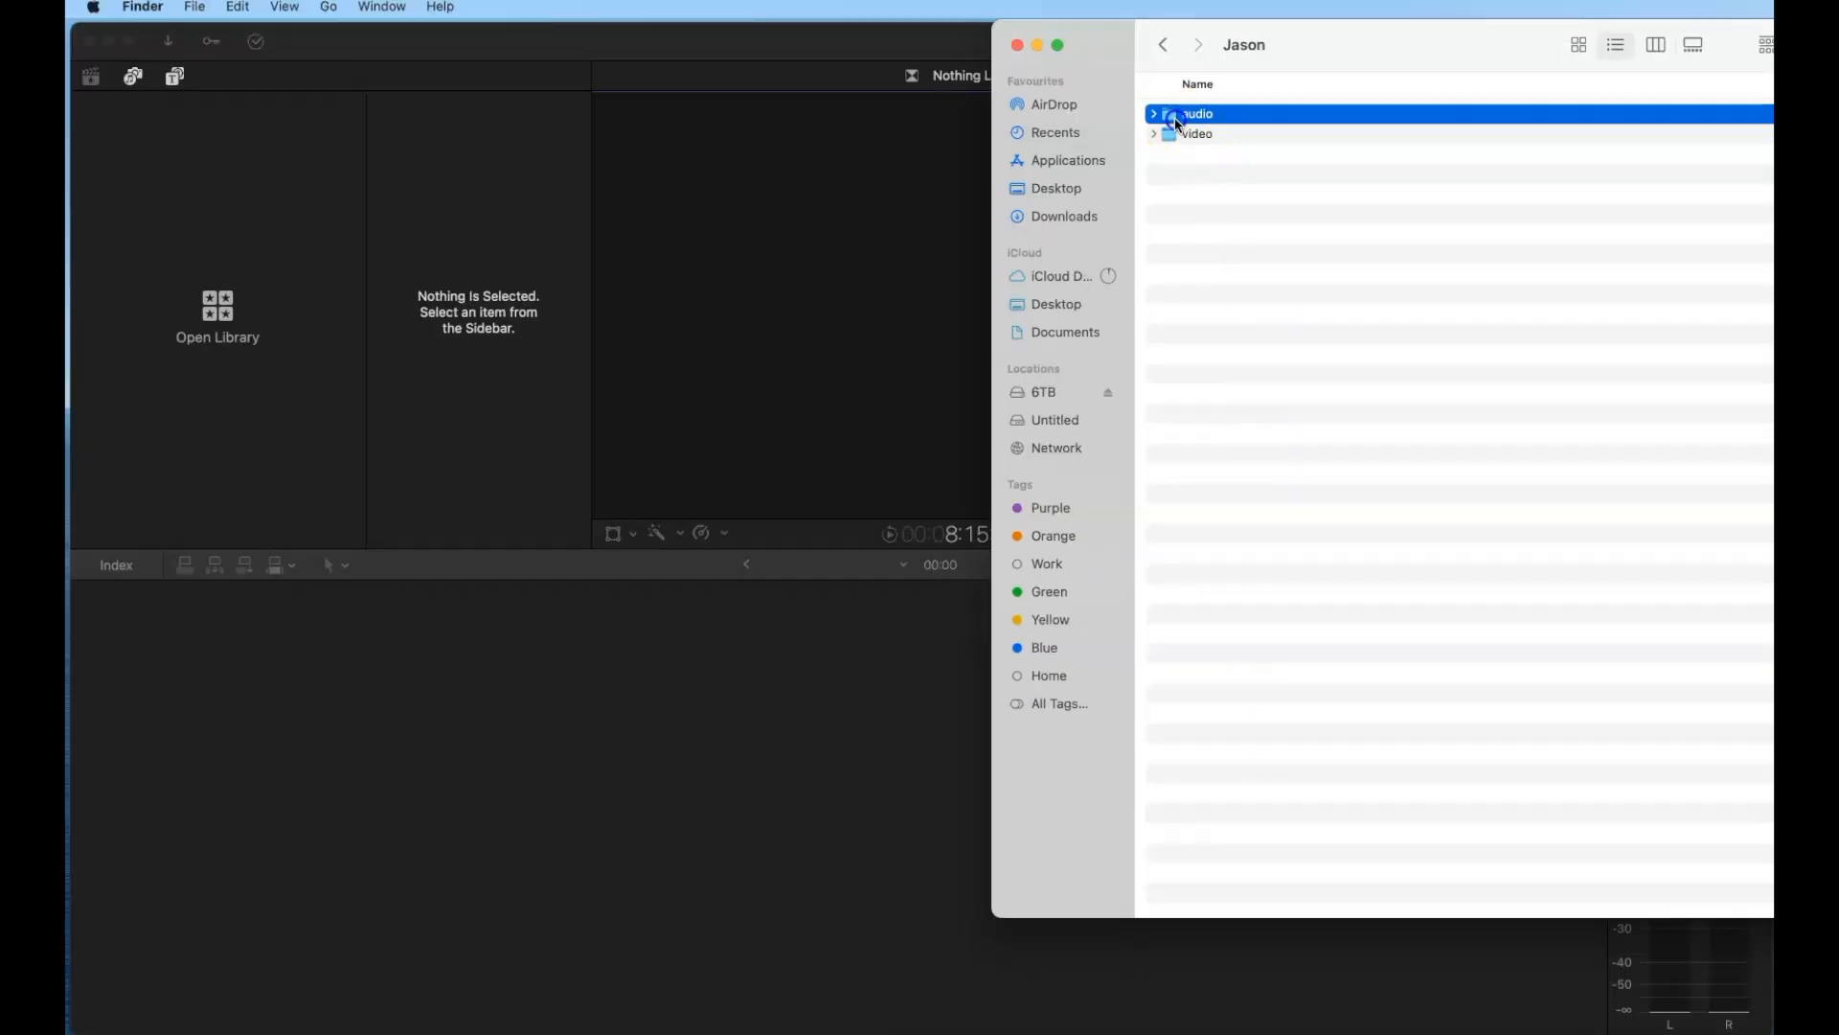
{"action": "left_click", "coordinate": [1163, 46]}
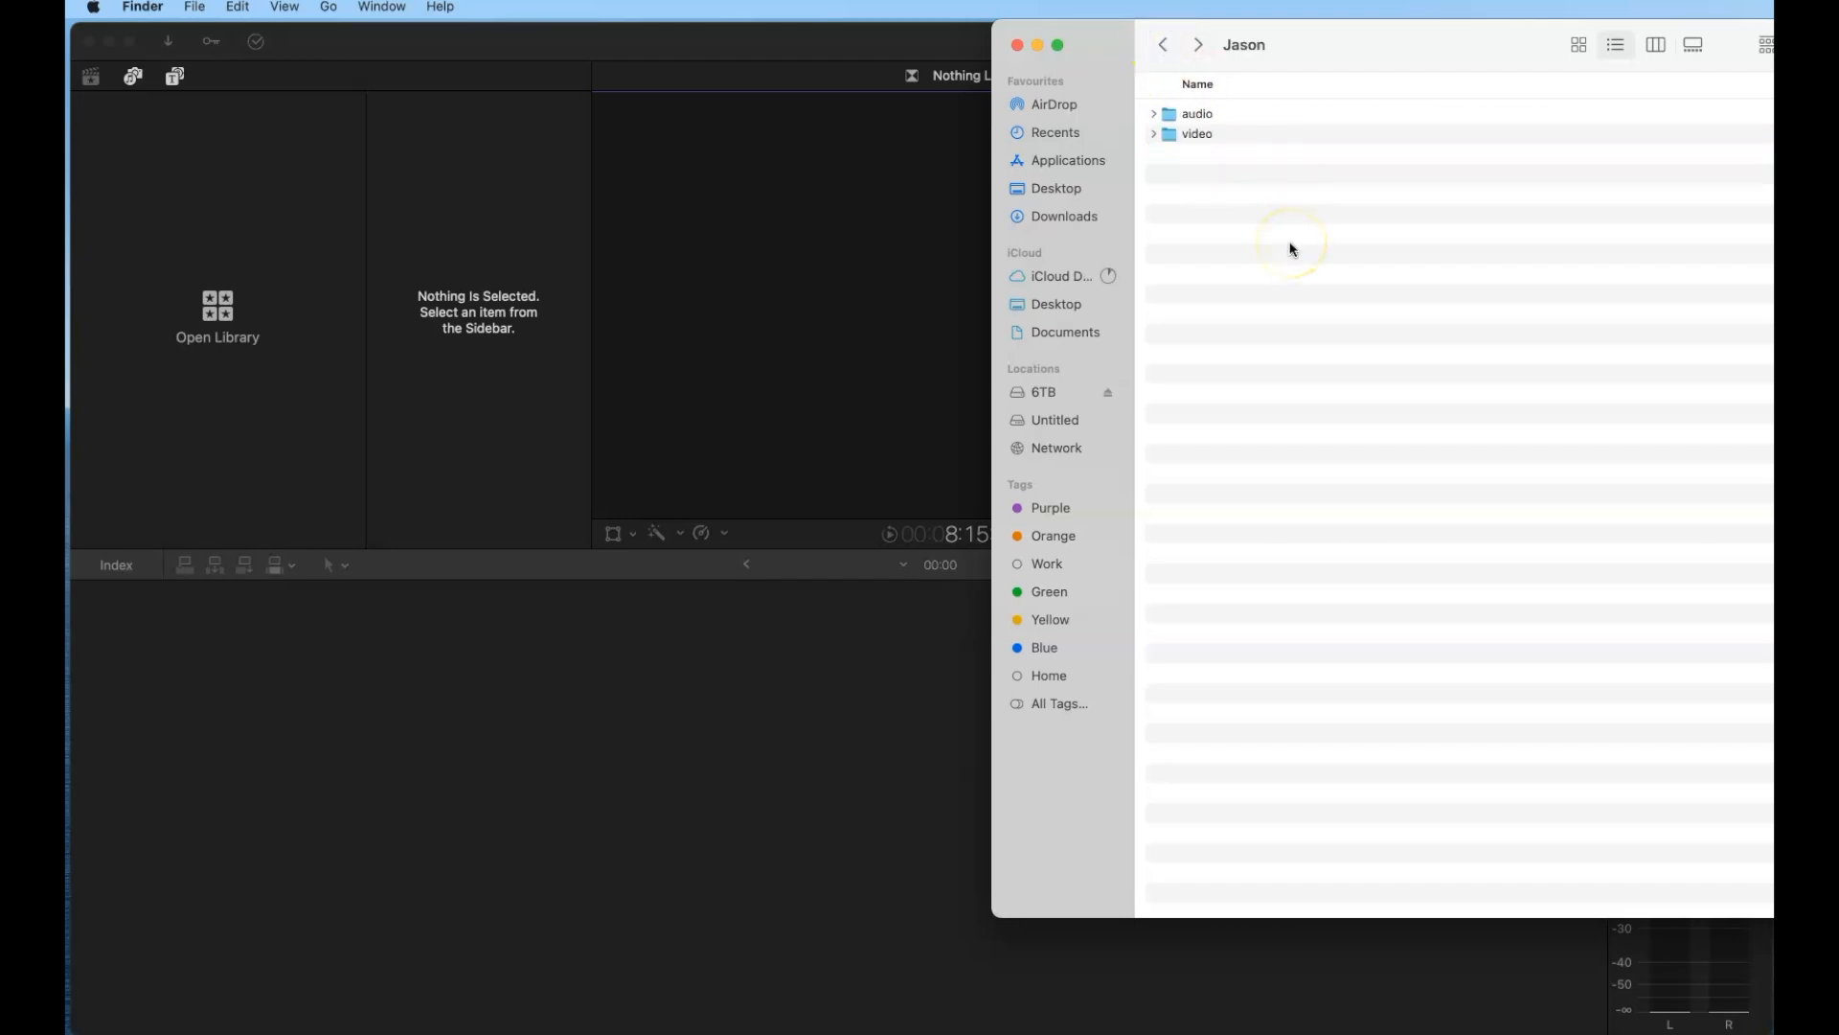
{"action": "double_click", "coordinate": [1186, 134]}
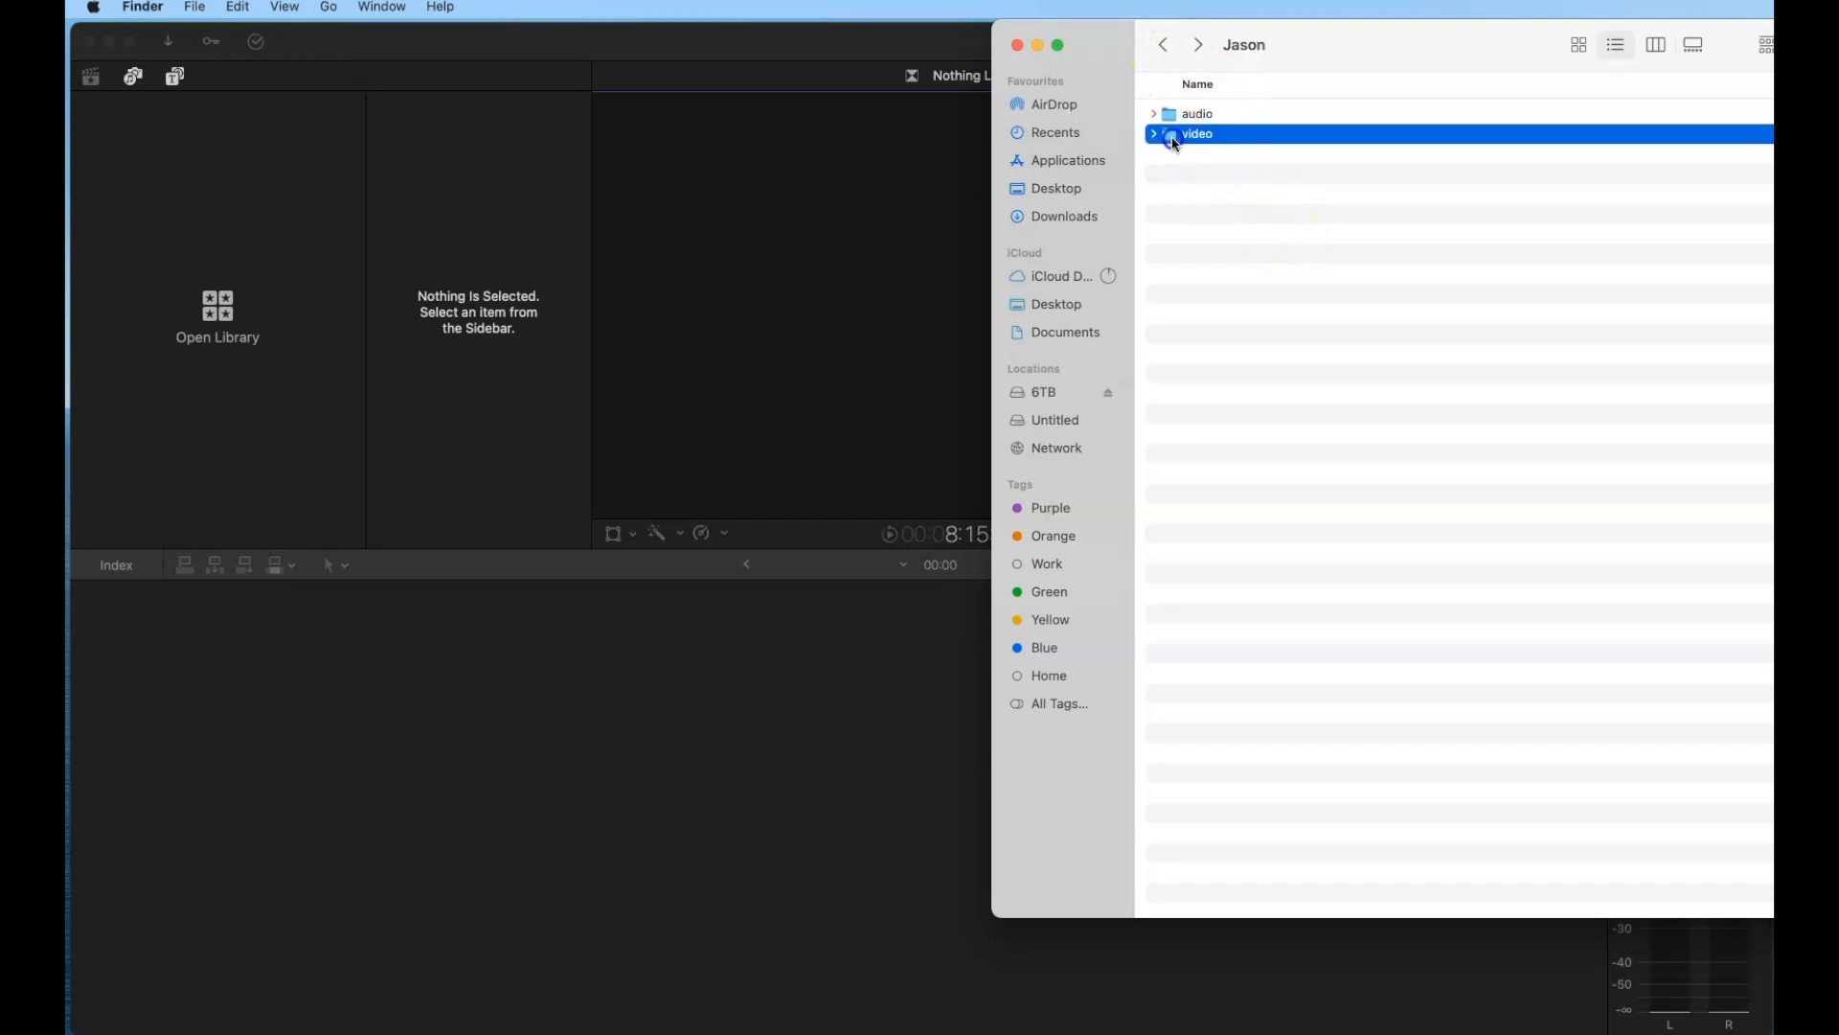
{"action": "left_click", "coordinate": [1164, 46]}
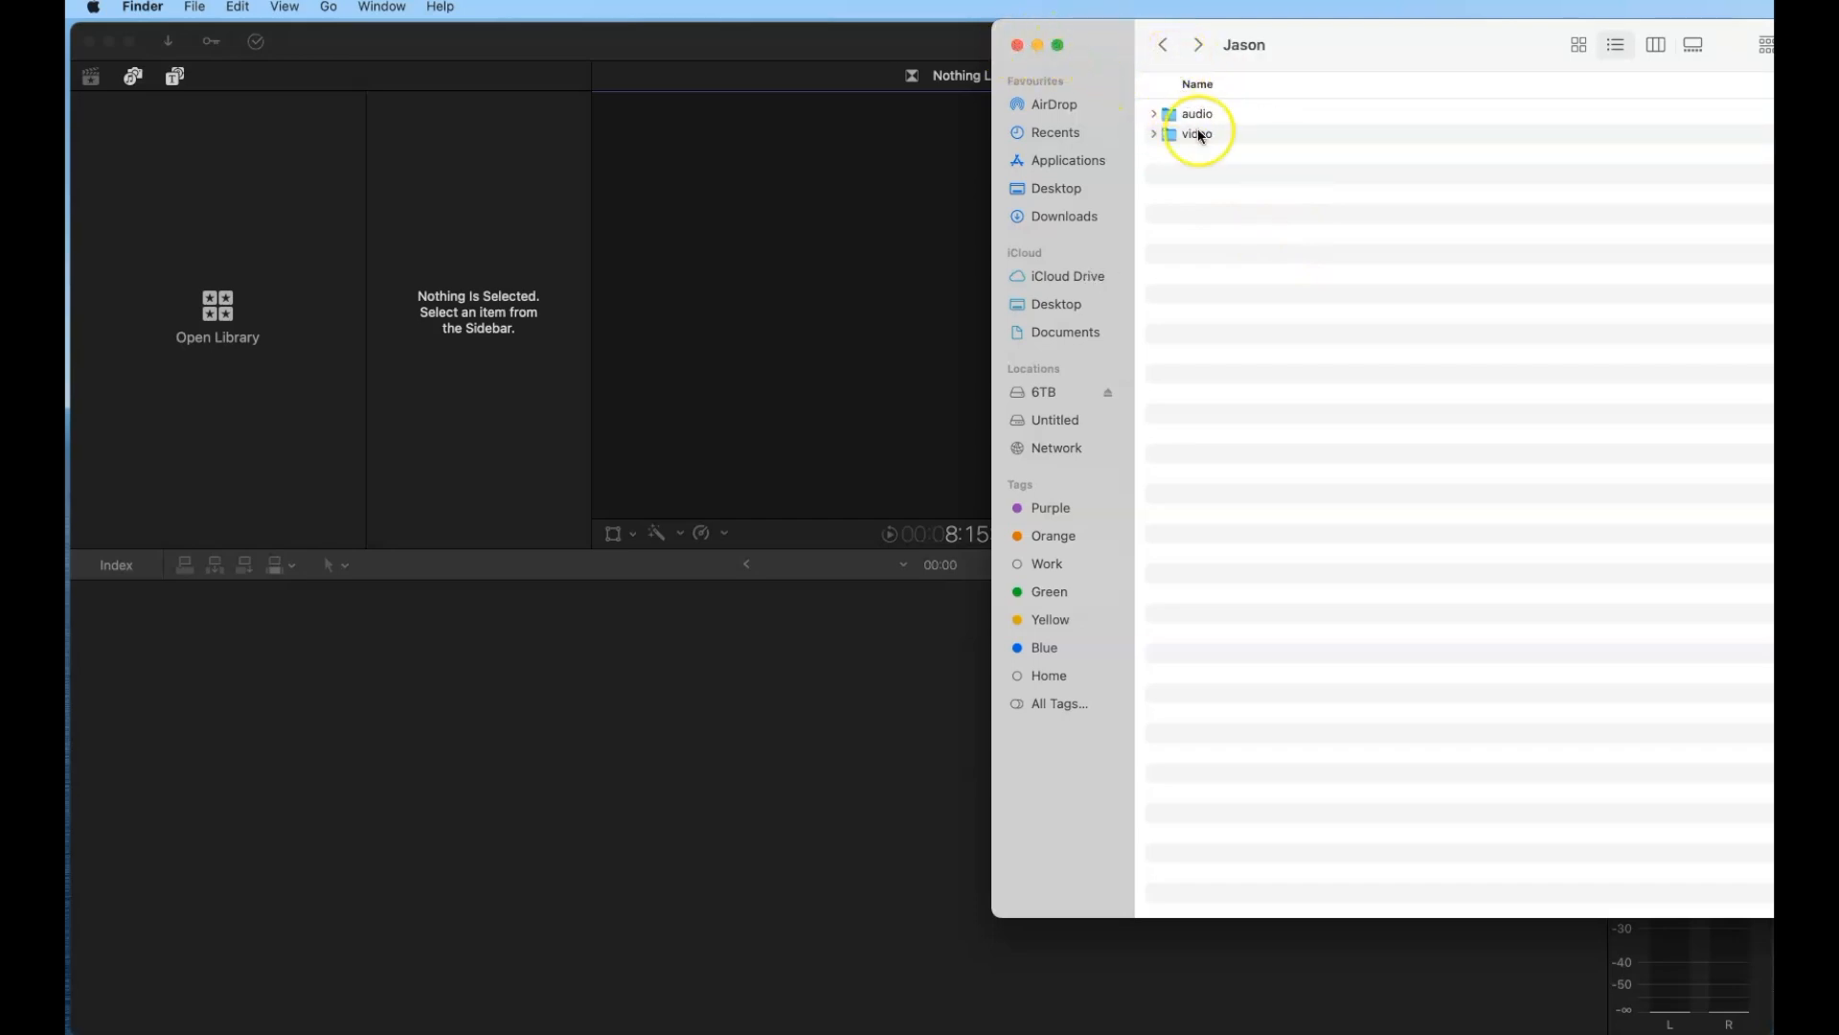
{"action": "left_click_drag", "start_coordinate": [1110, 61], "coordinate": [1774, 211]}
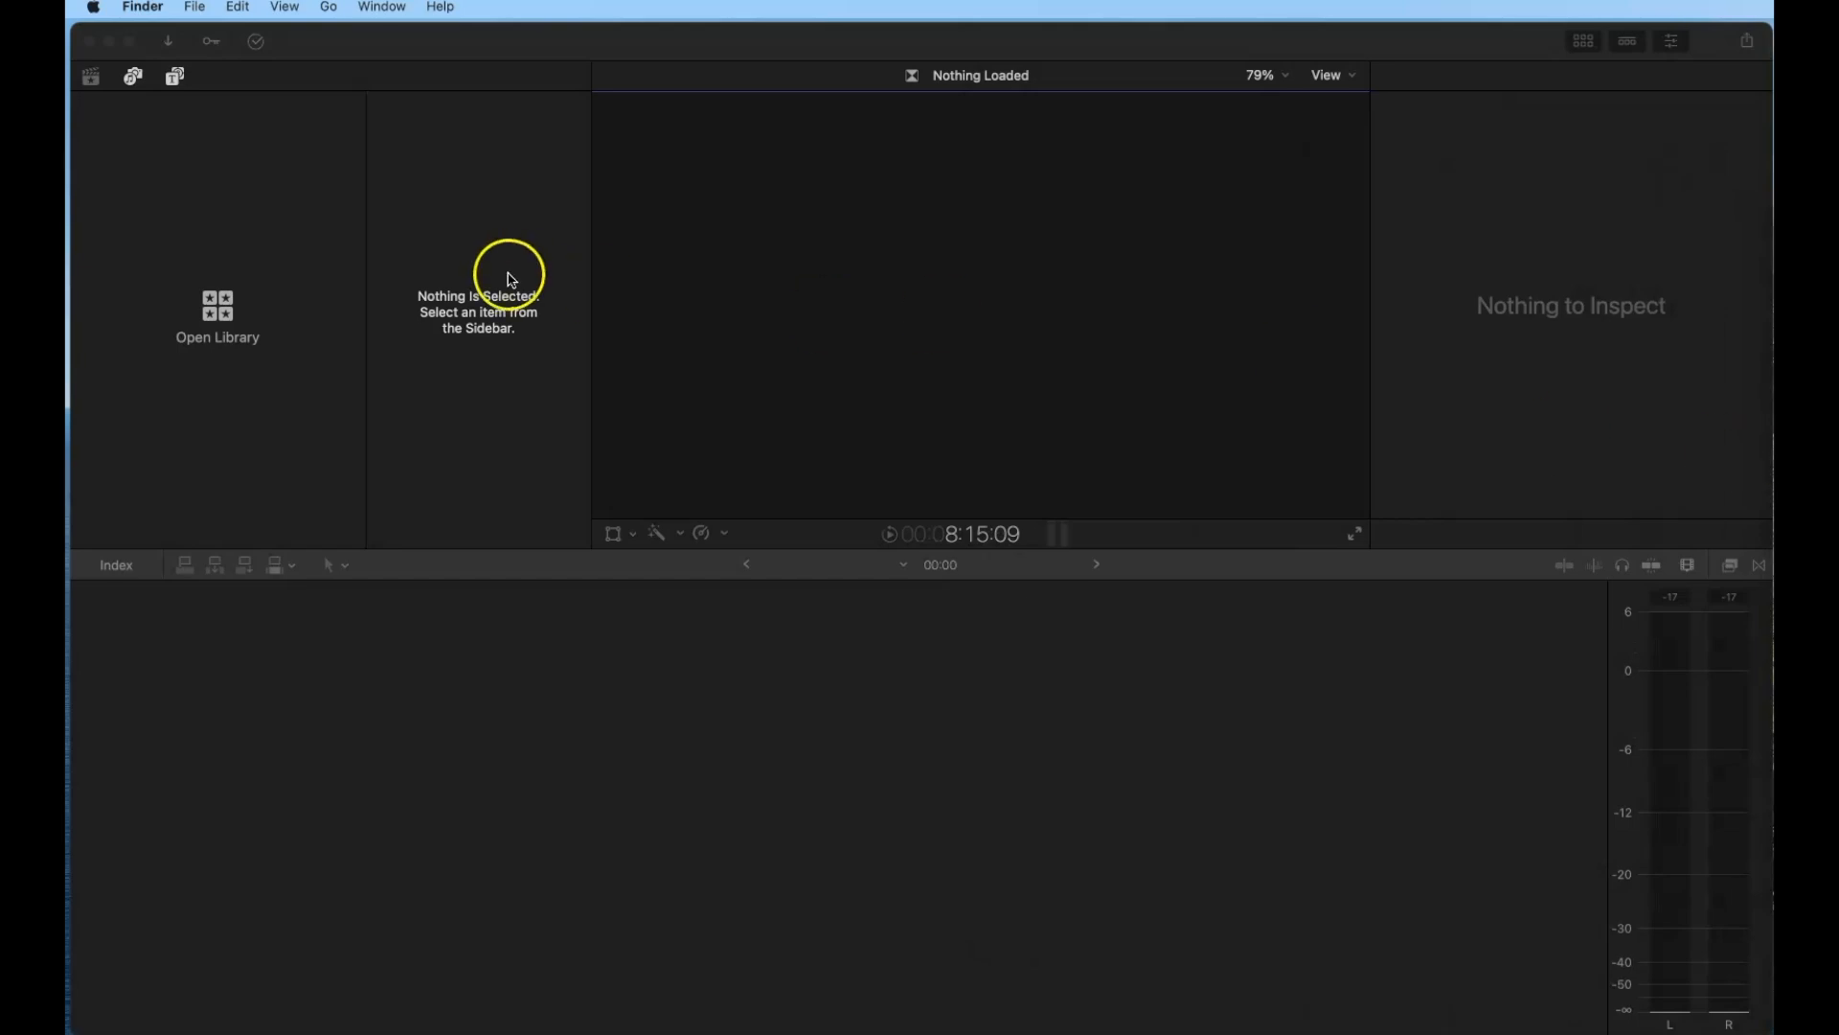
Step: Switch to Final Cut Pro and create a new library named with the client's first name, saved in the client's folder on the 6TB drive
{"action": "left_click", "coordinate": [360, 52]}
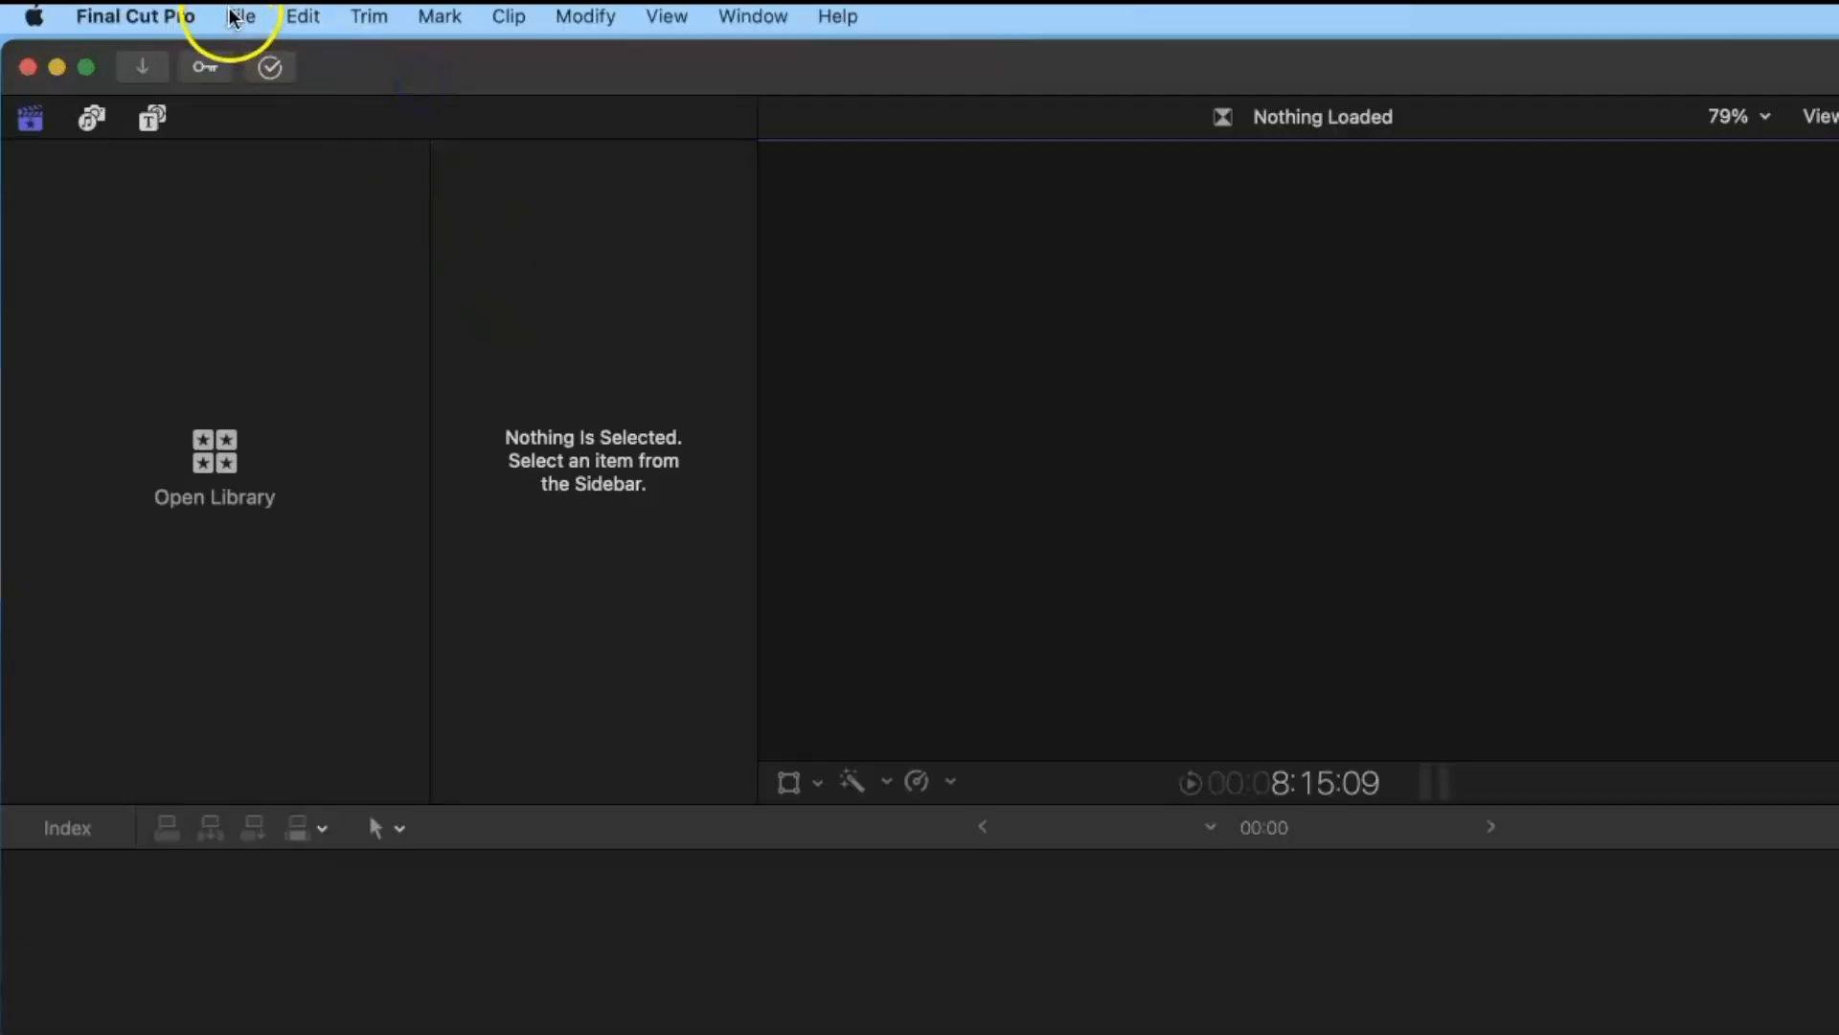
{"action": "left_click", "coordinate": [235, 7]}
{"action": "mouse_move", "coordinate": [241, 28]}
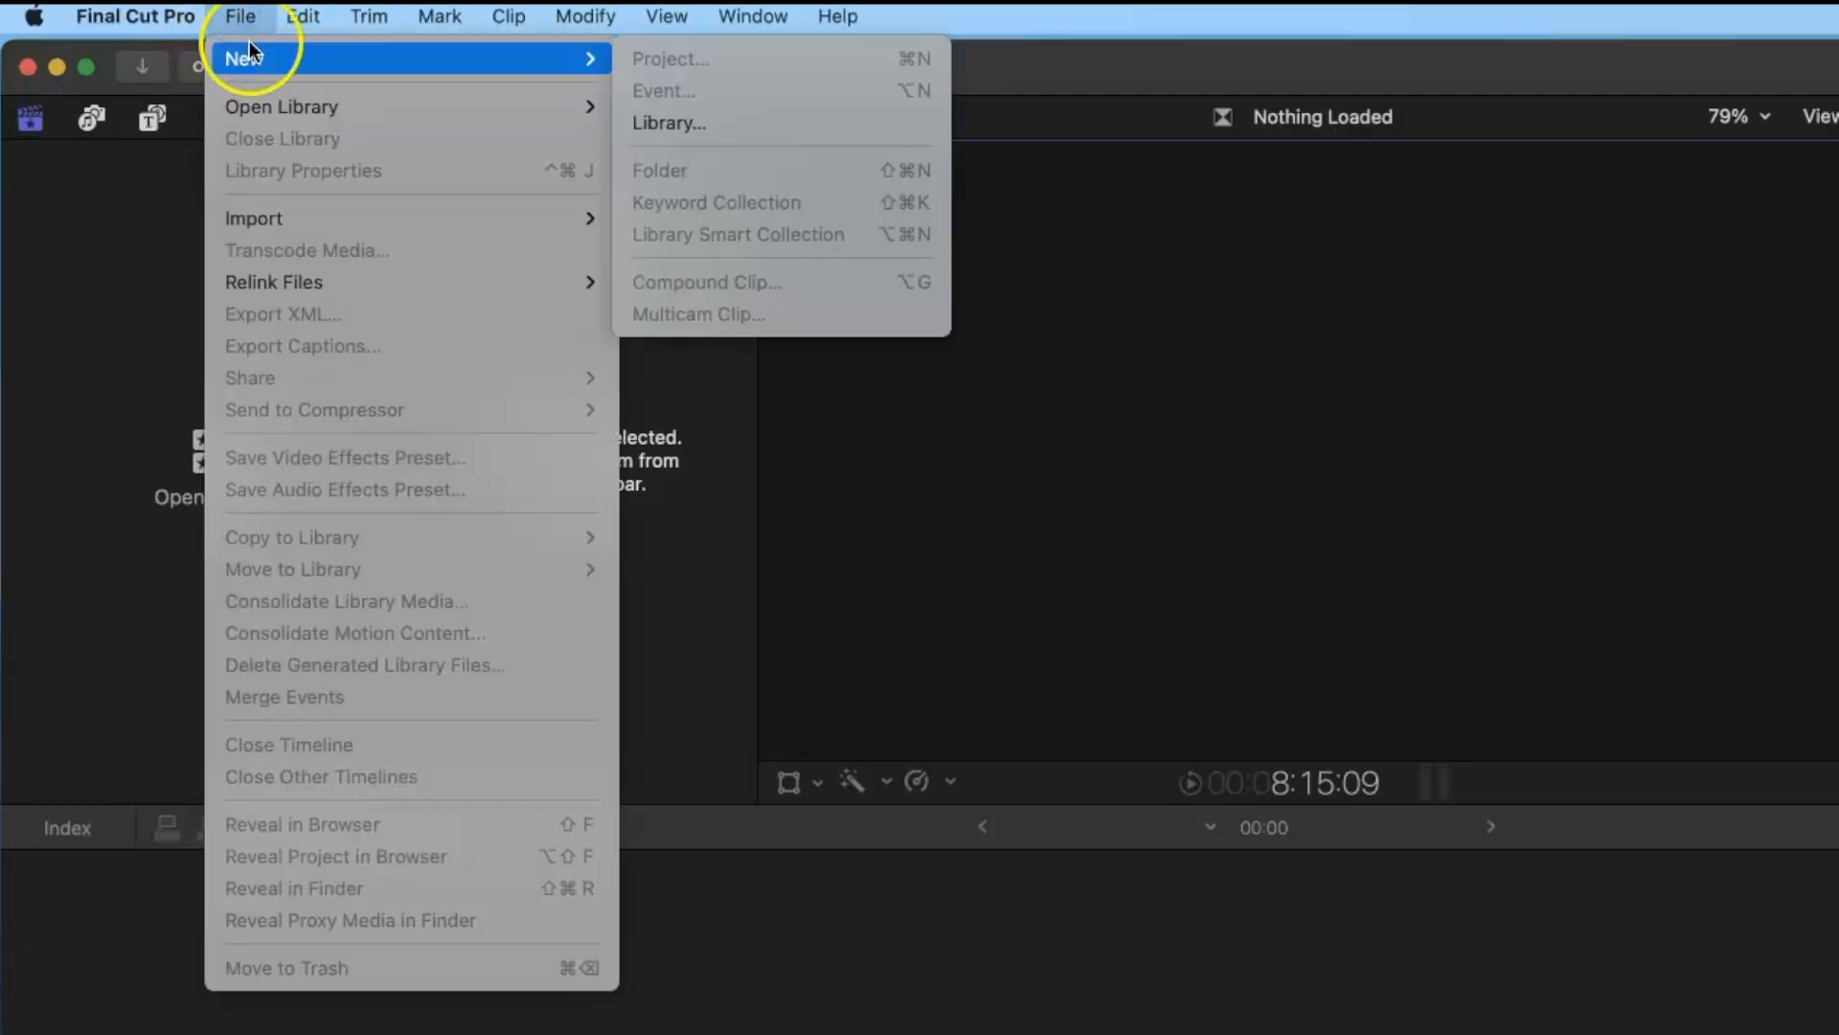
{"action": "left_click", "coordinate": [659, 122]}
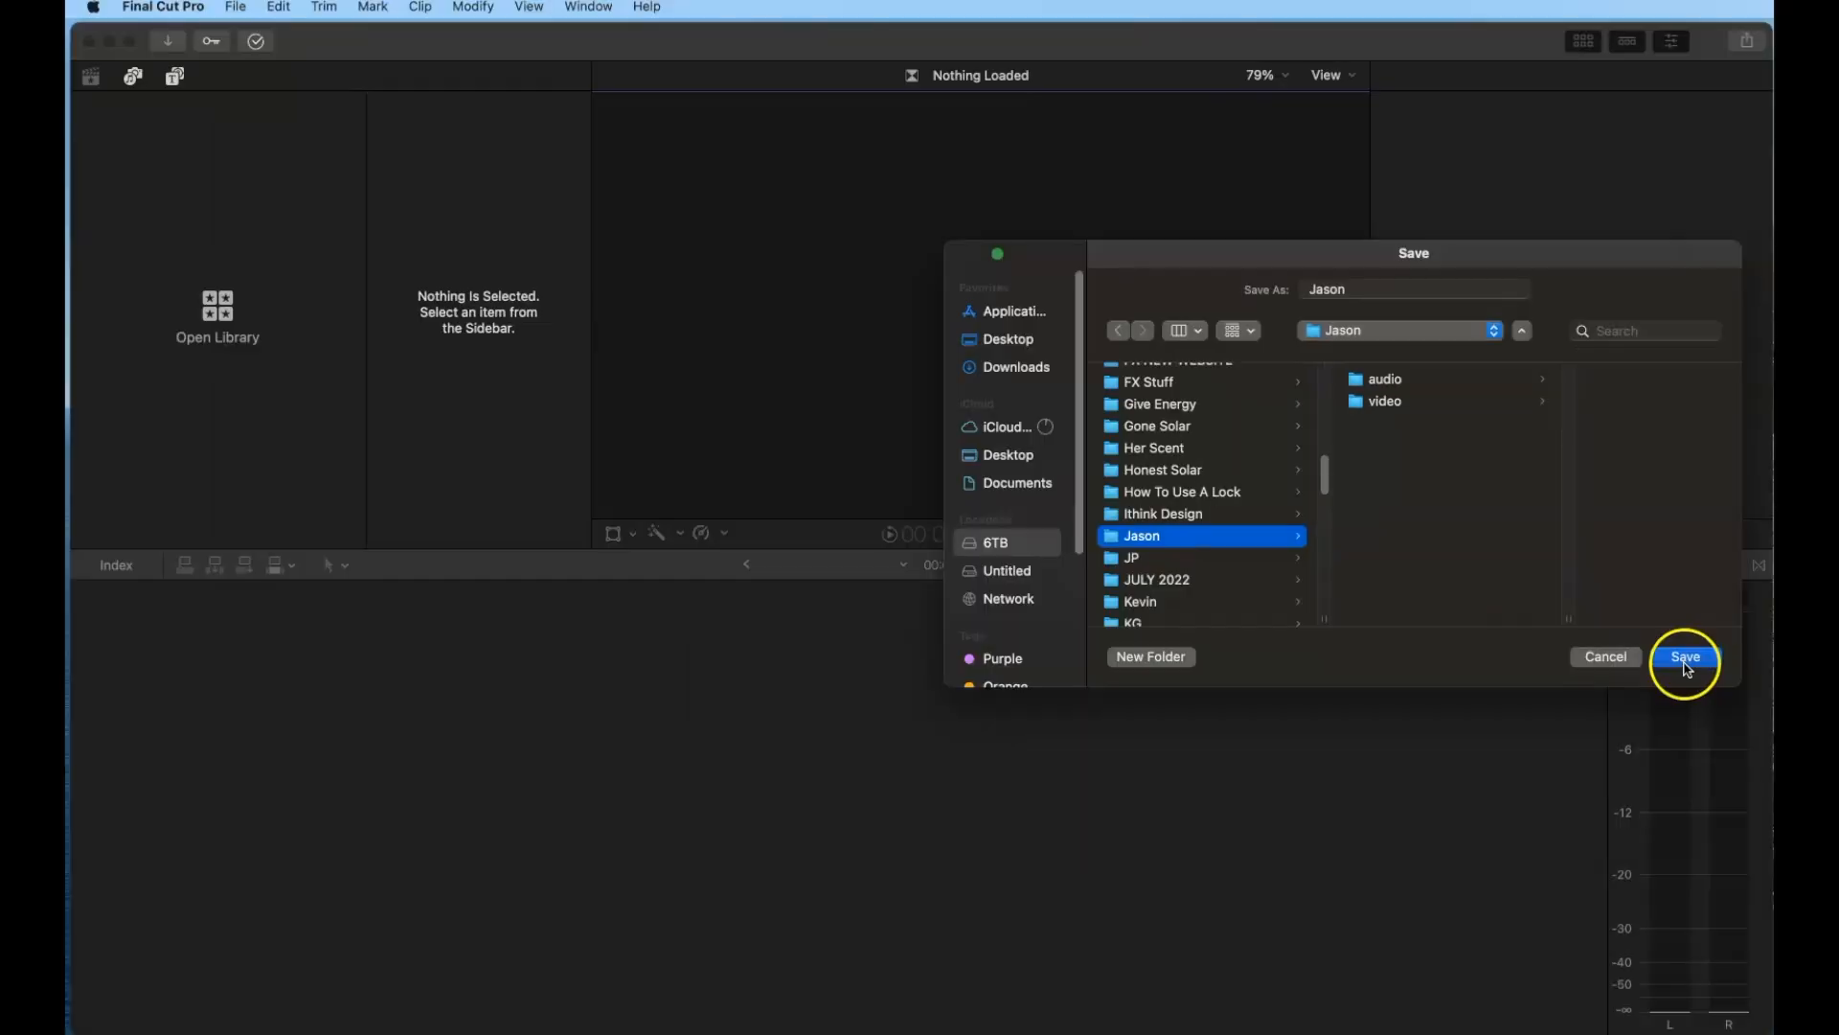
{"action": "left_click", "coordinate": [1686, 659]}
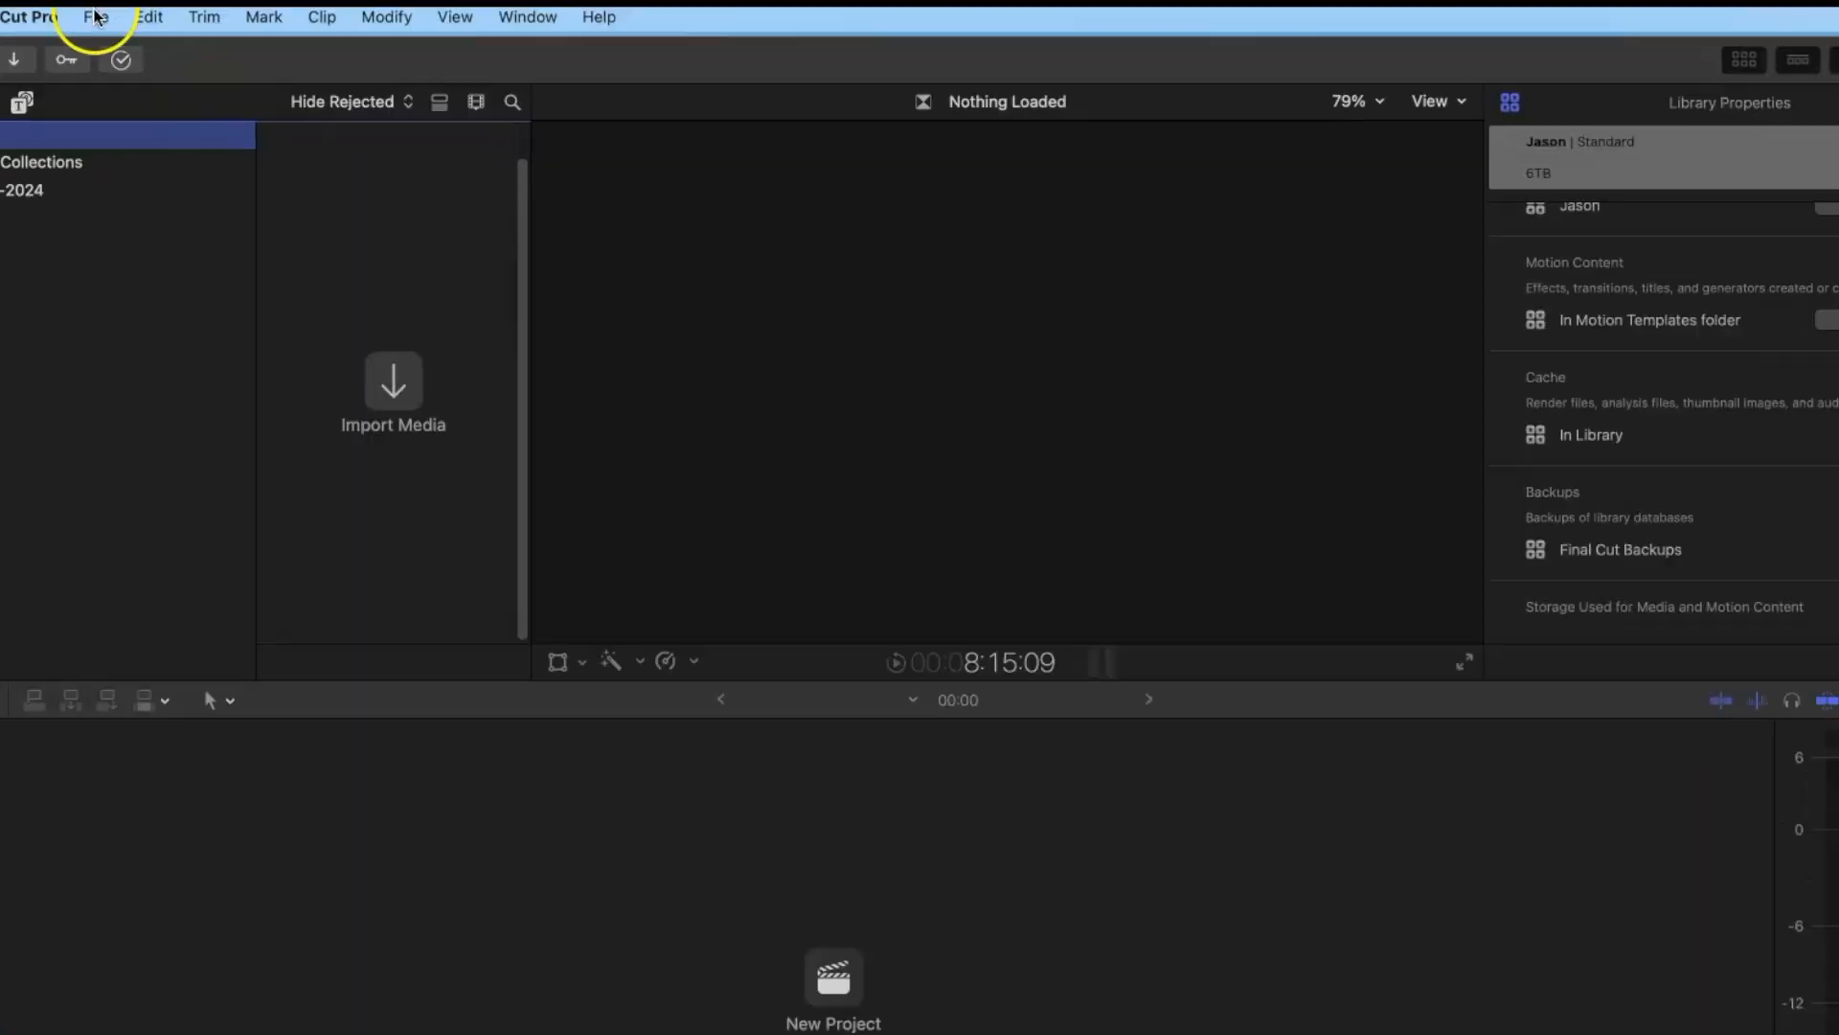
Step: Create a new event named Footage in the client's library, without a new project
{"action": "left_click", "coordinate": [235, 7]}
{"action": "mouse_move", "coordinate": [316, 53]}
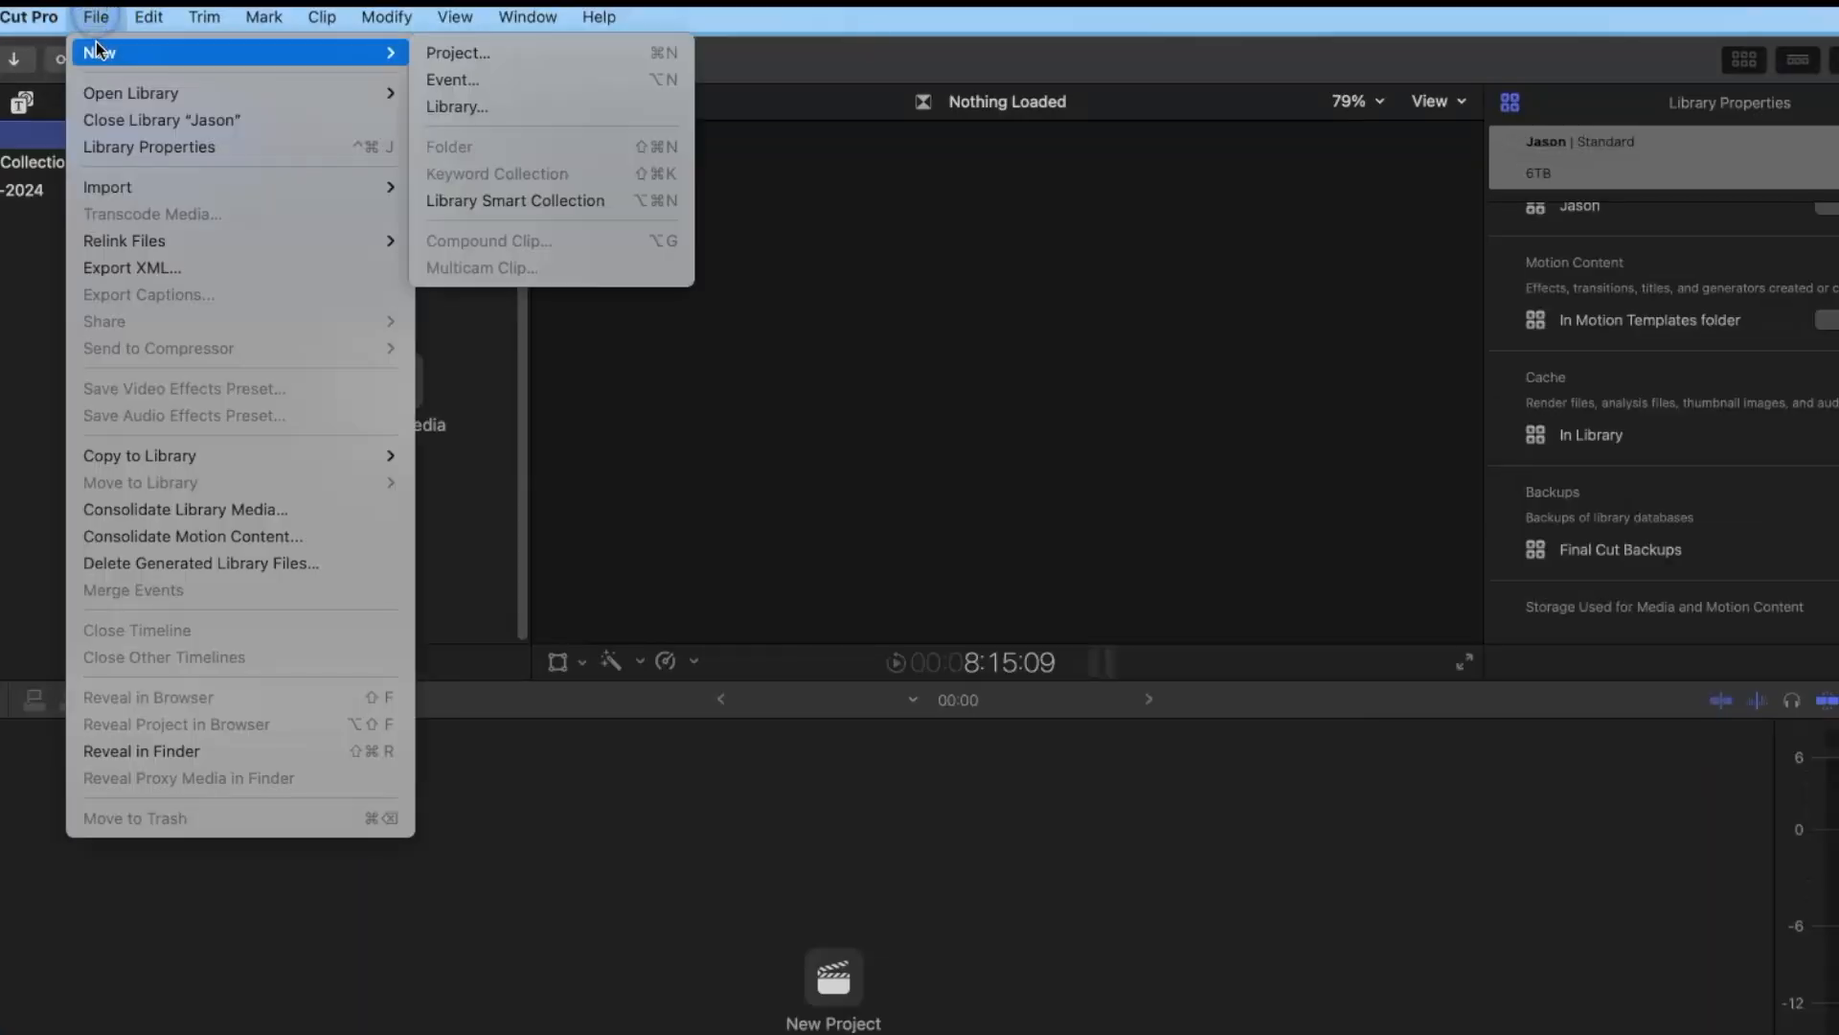
{"action": "left_click", "coordinate": [429, 79]}
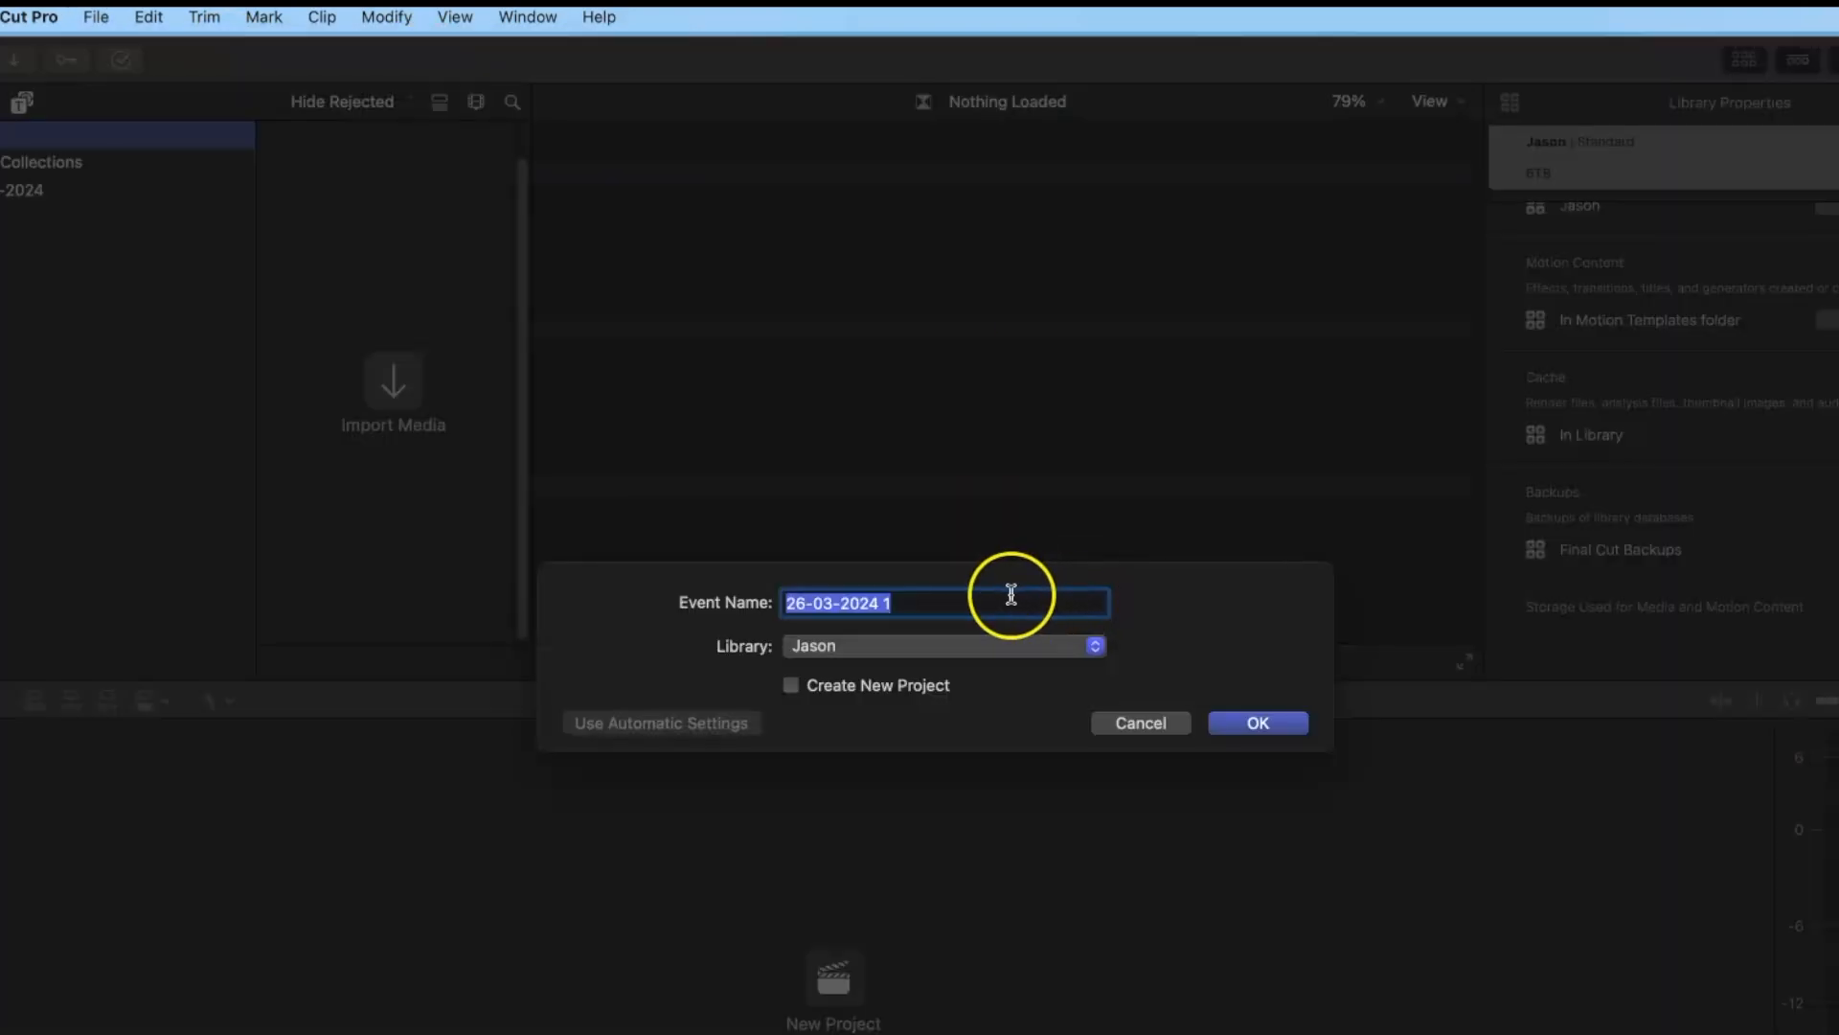
{"action": "type", "text": "Footage"}
{"action": "left_click", "coordinate": [1116, 595]}
{"action": "left_click", "coordinate": [1258, 722]}
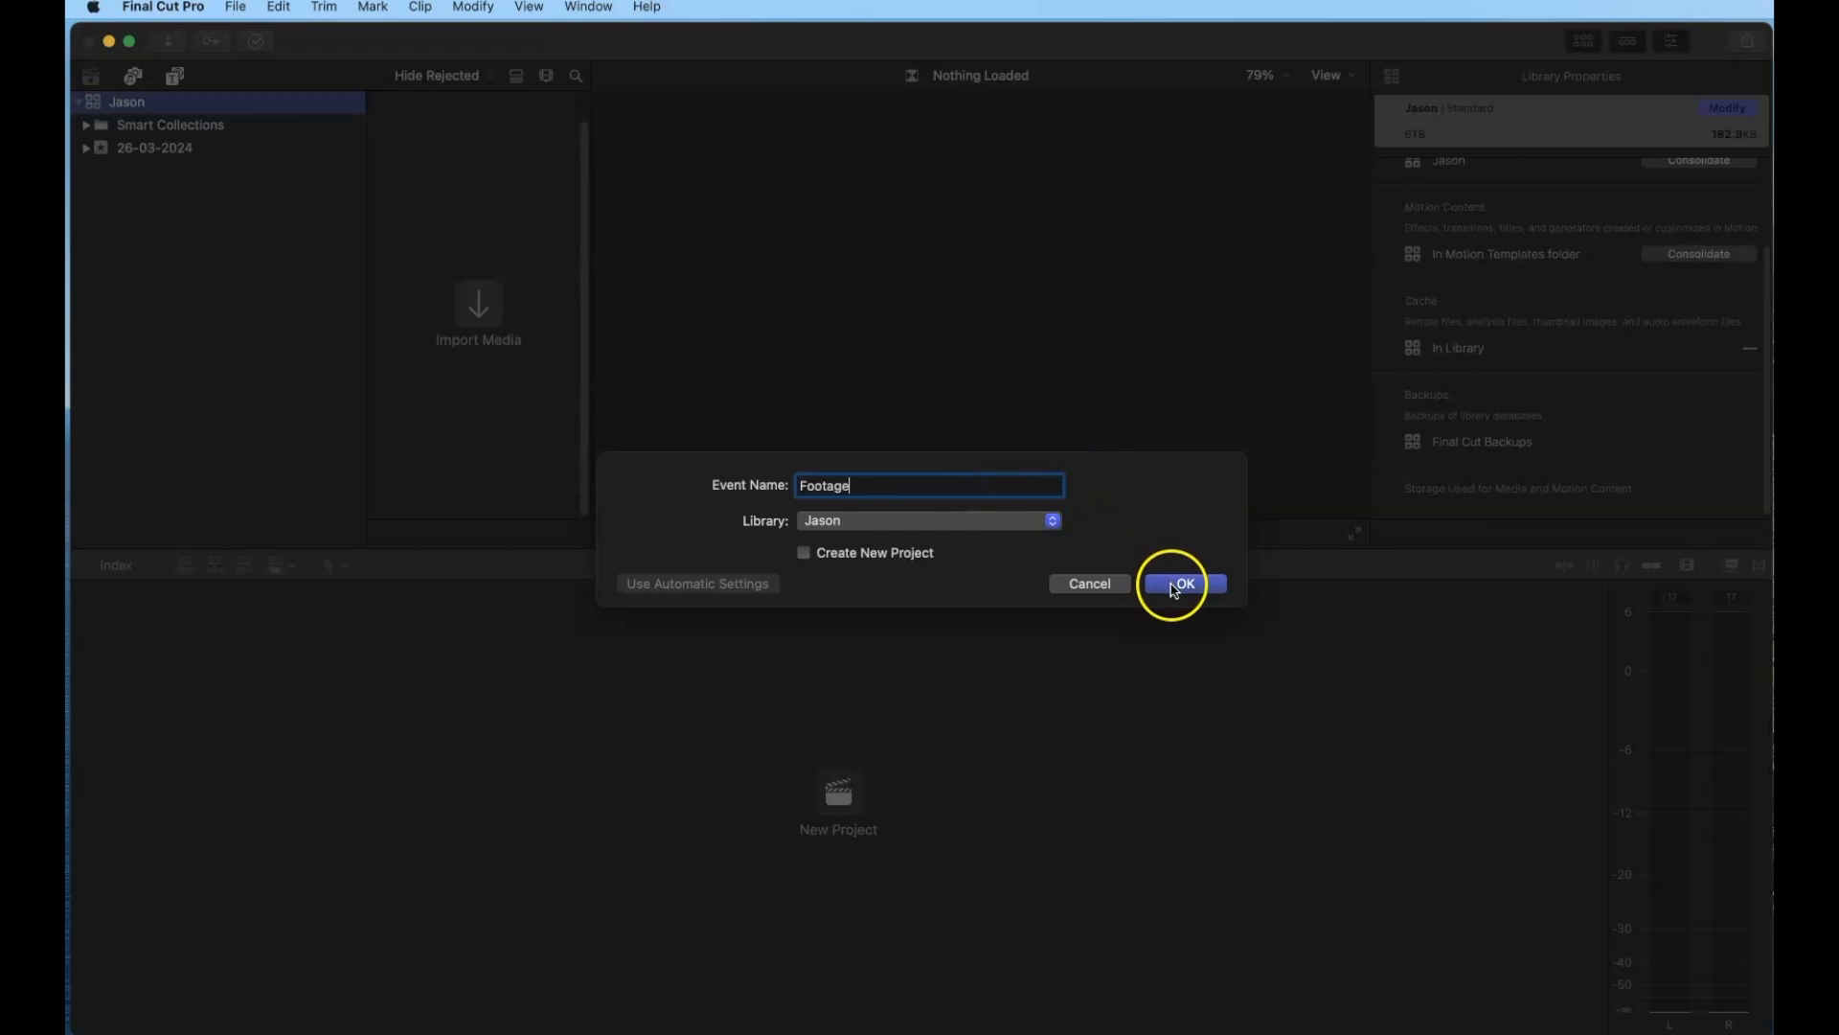
{"action": "left_click", "coordinate": [1176, 589]}
Step: Bring the Finder window back into view and import the audio folder into the Footage event
{"action": "left_click_drag", "start_coordinate": [1772, 158], "coordinate": [1198, 149]}
{"action": "left_click", "coordinate": [1418, 610]}
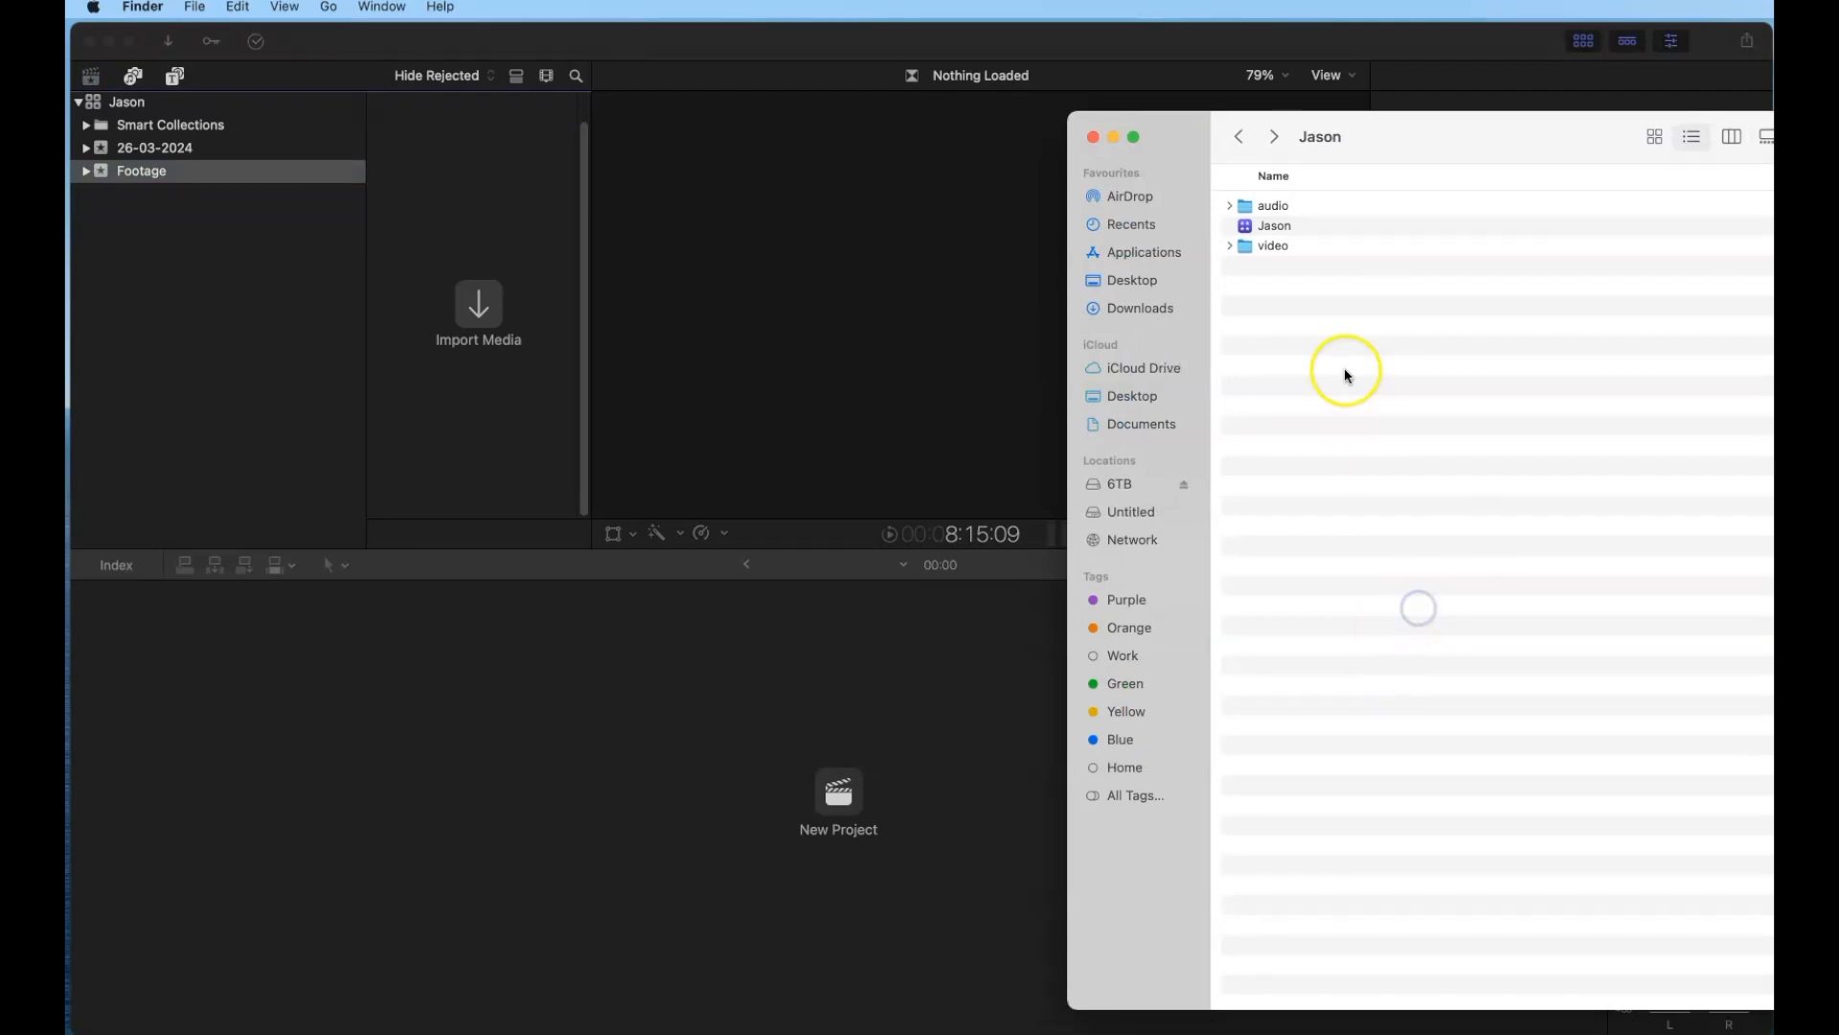
{"action": "left_click_drag", "start_coordinate": [1196, 149], "coordinate": [958, 118]}
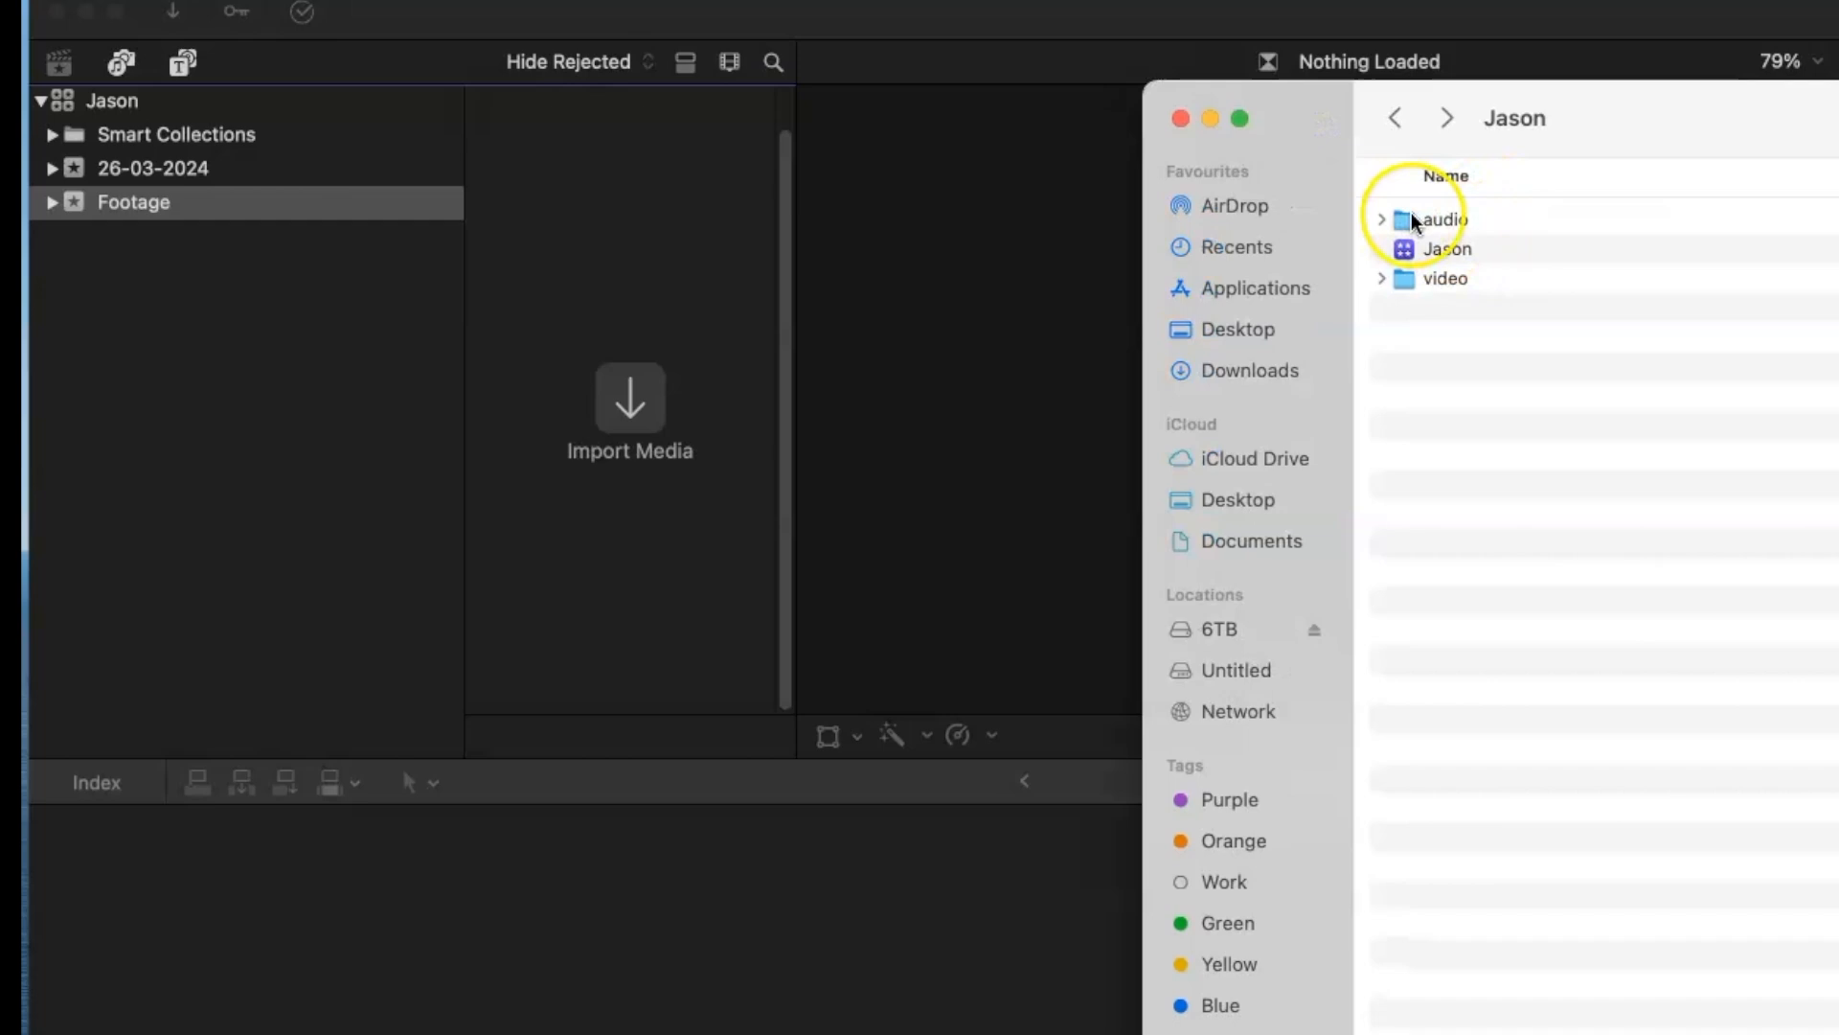
{"action": "left_click", "coordinate": [1411, 219]}
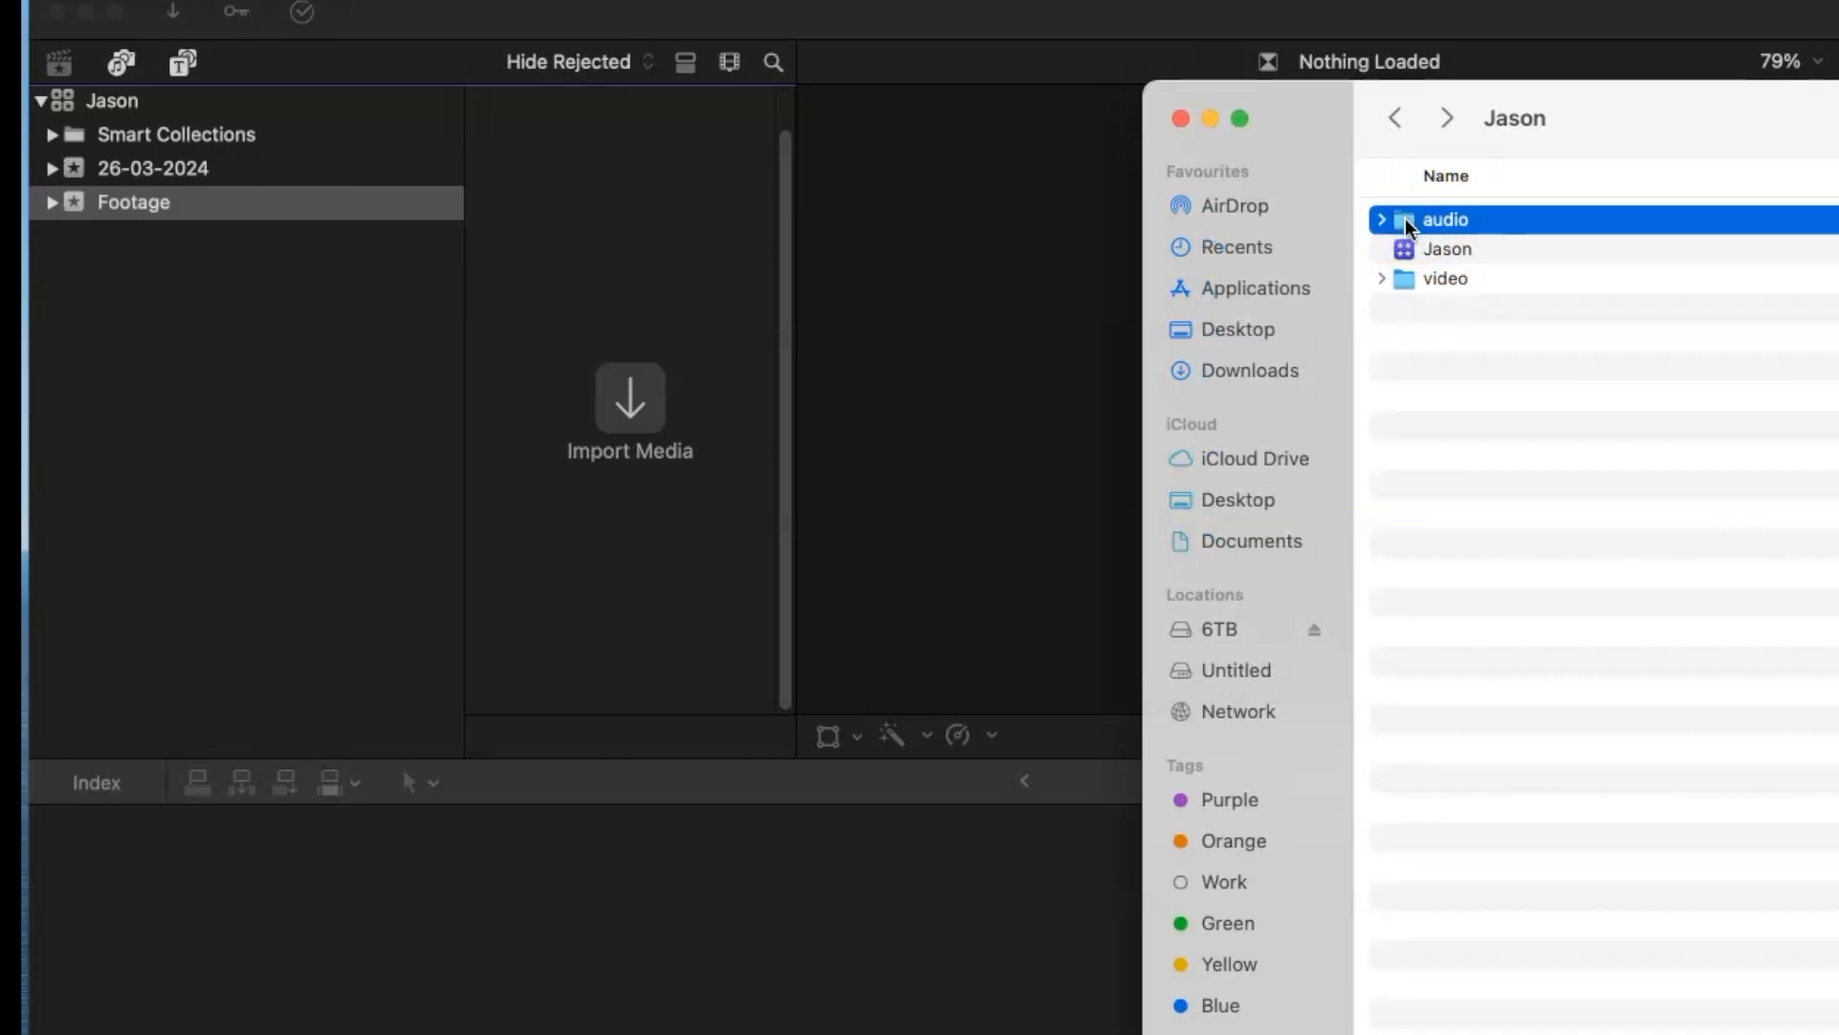
{"action": "left_click_drag", "start_coordinate": [1405, 219], "coordinate": [108, 201]}
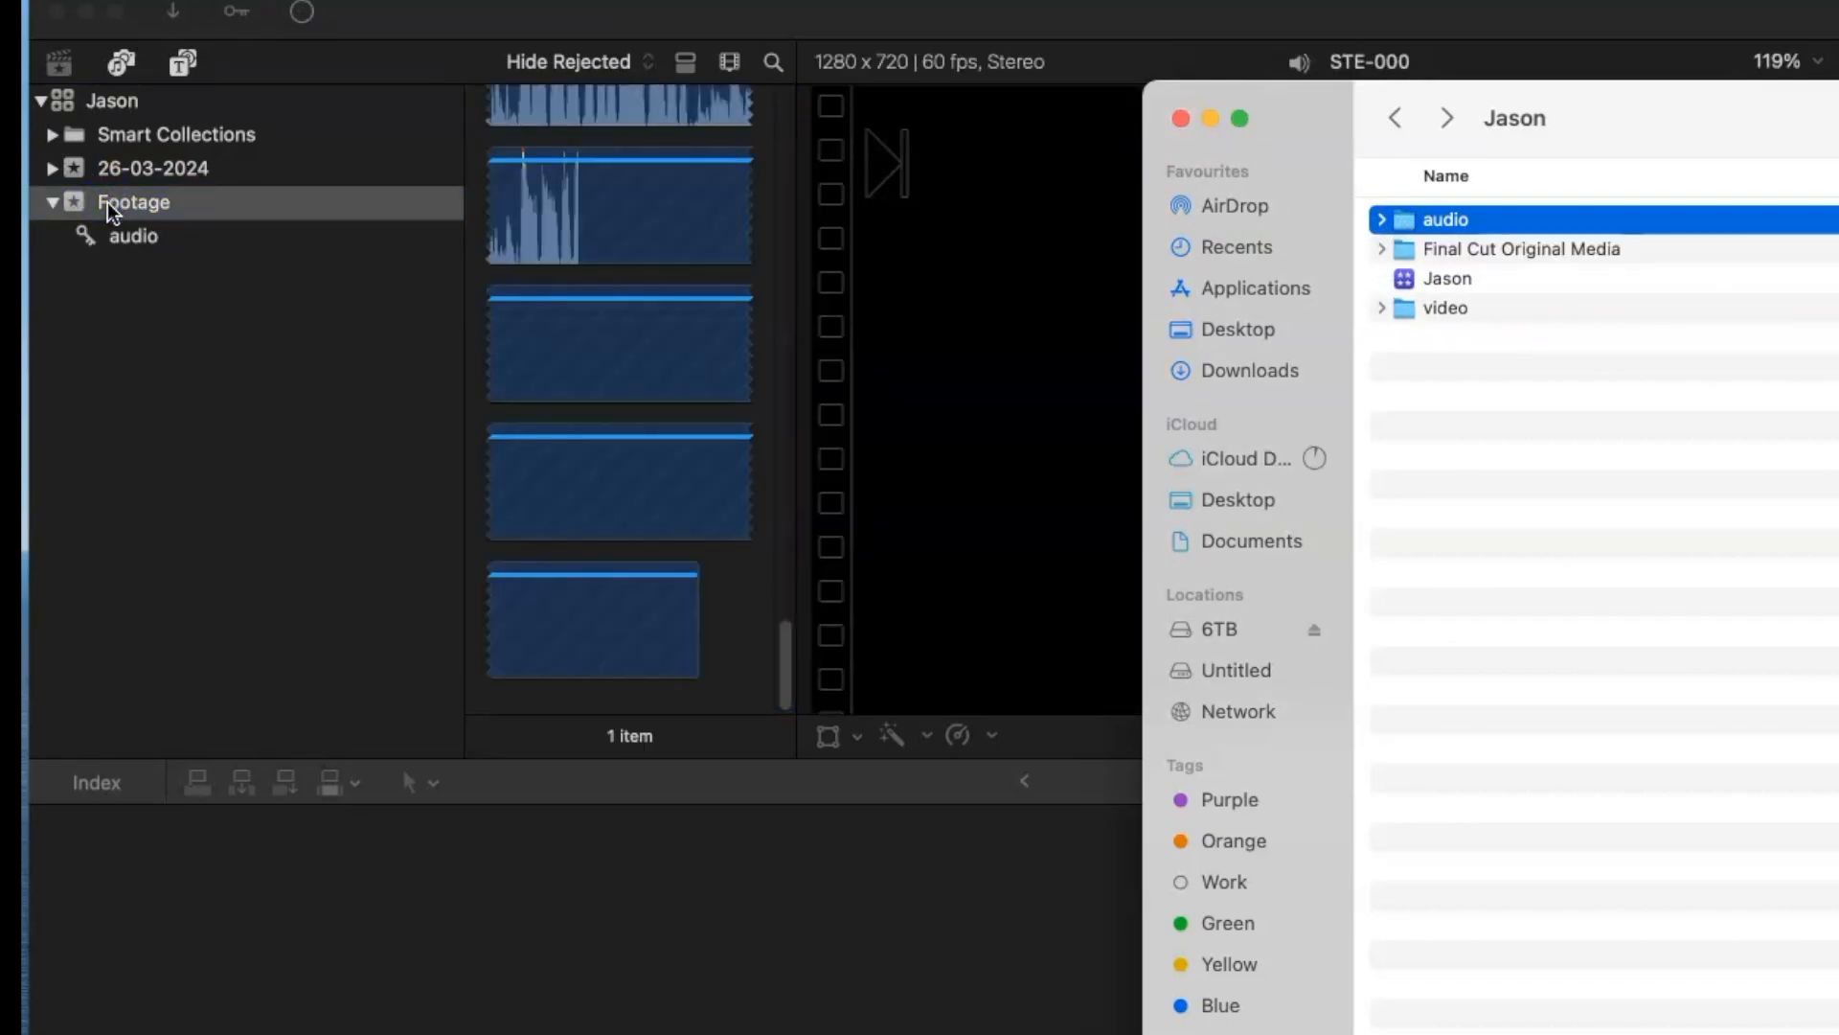
Step: Import the video folder from Finder into the Footage event and close the Finder window
{"action": "left_click", "coordinate": [1437, 369]}
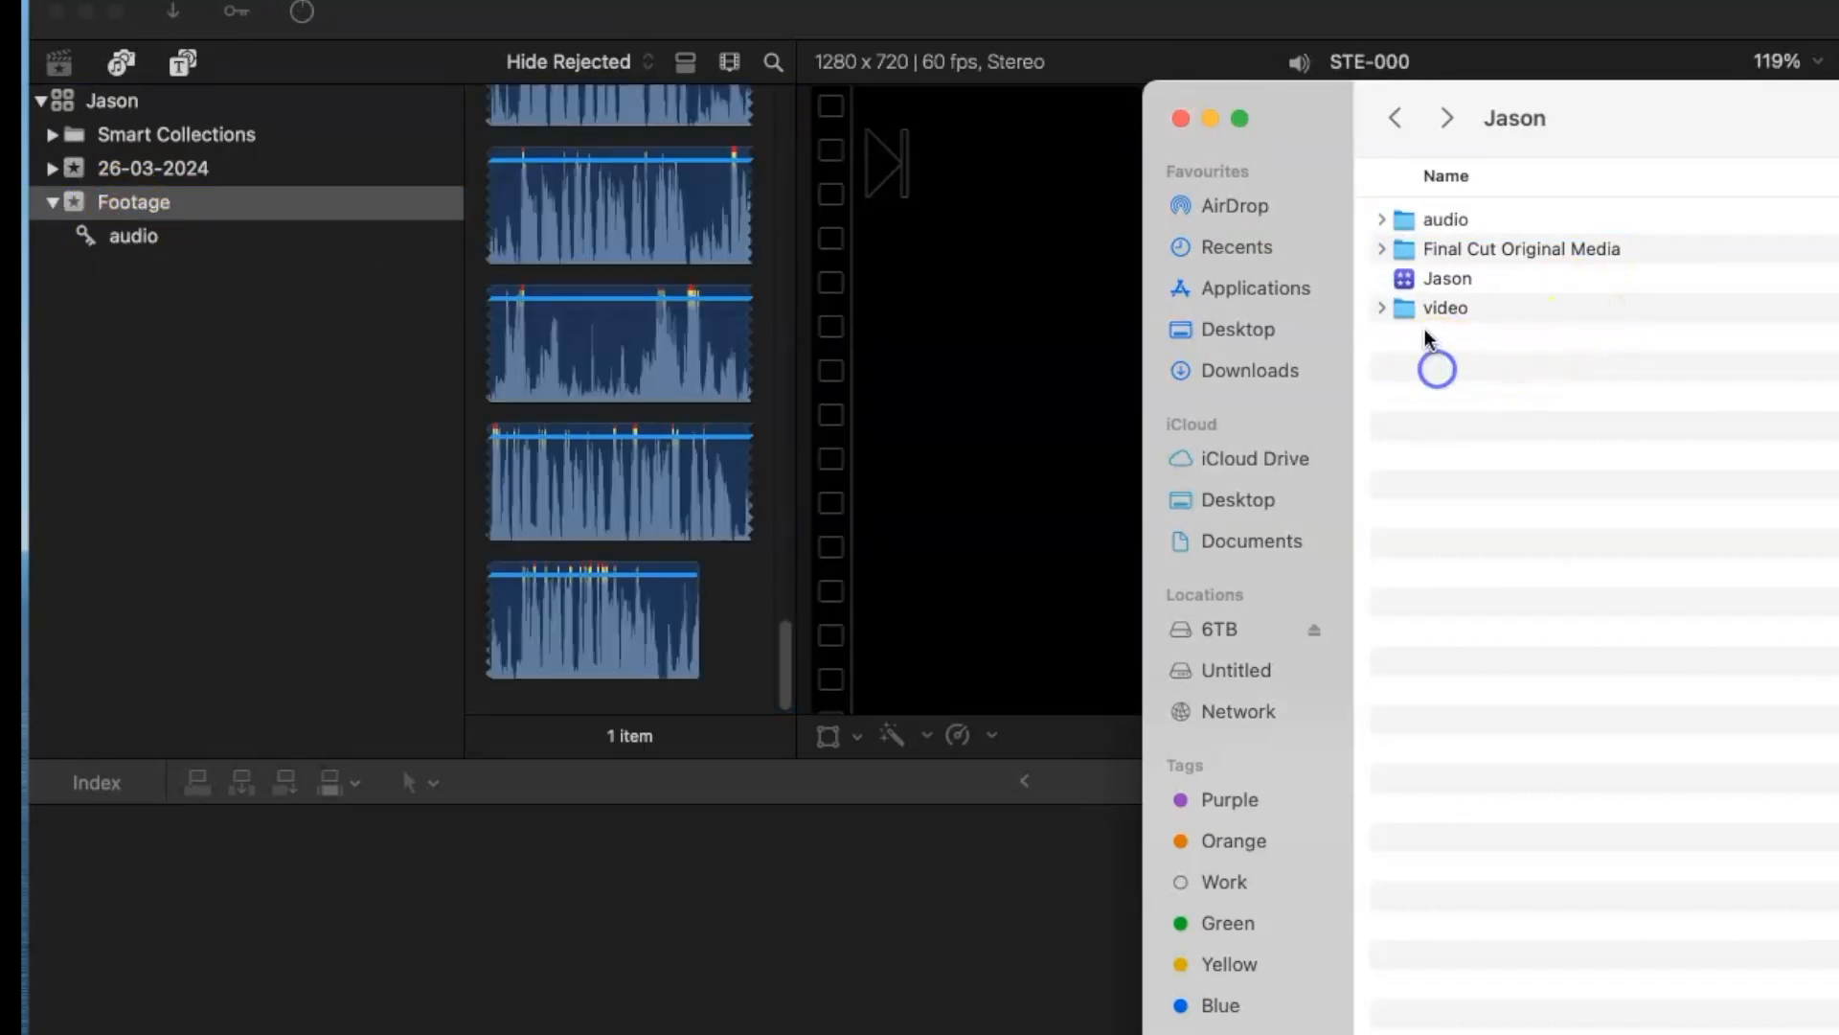
{"action": "left_click", "coordinate": [1406, 307]}
{"action": "left_click_drag", "start_coordinate": [1406, 308], "coordinate": [144, 200]}
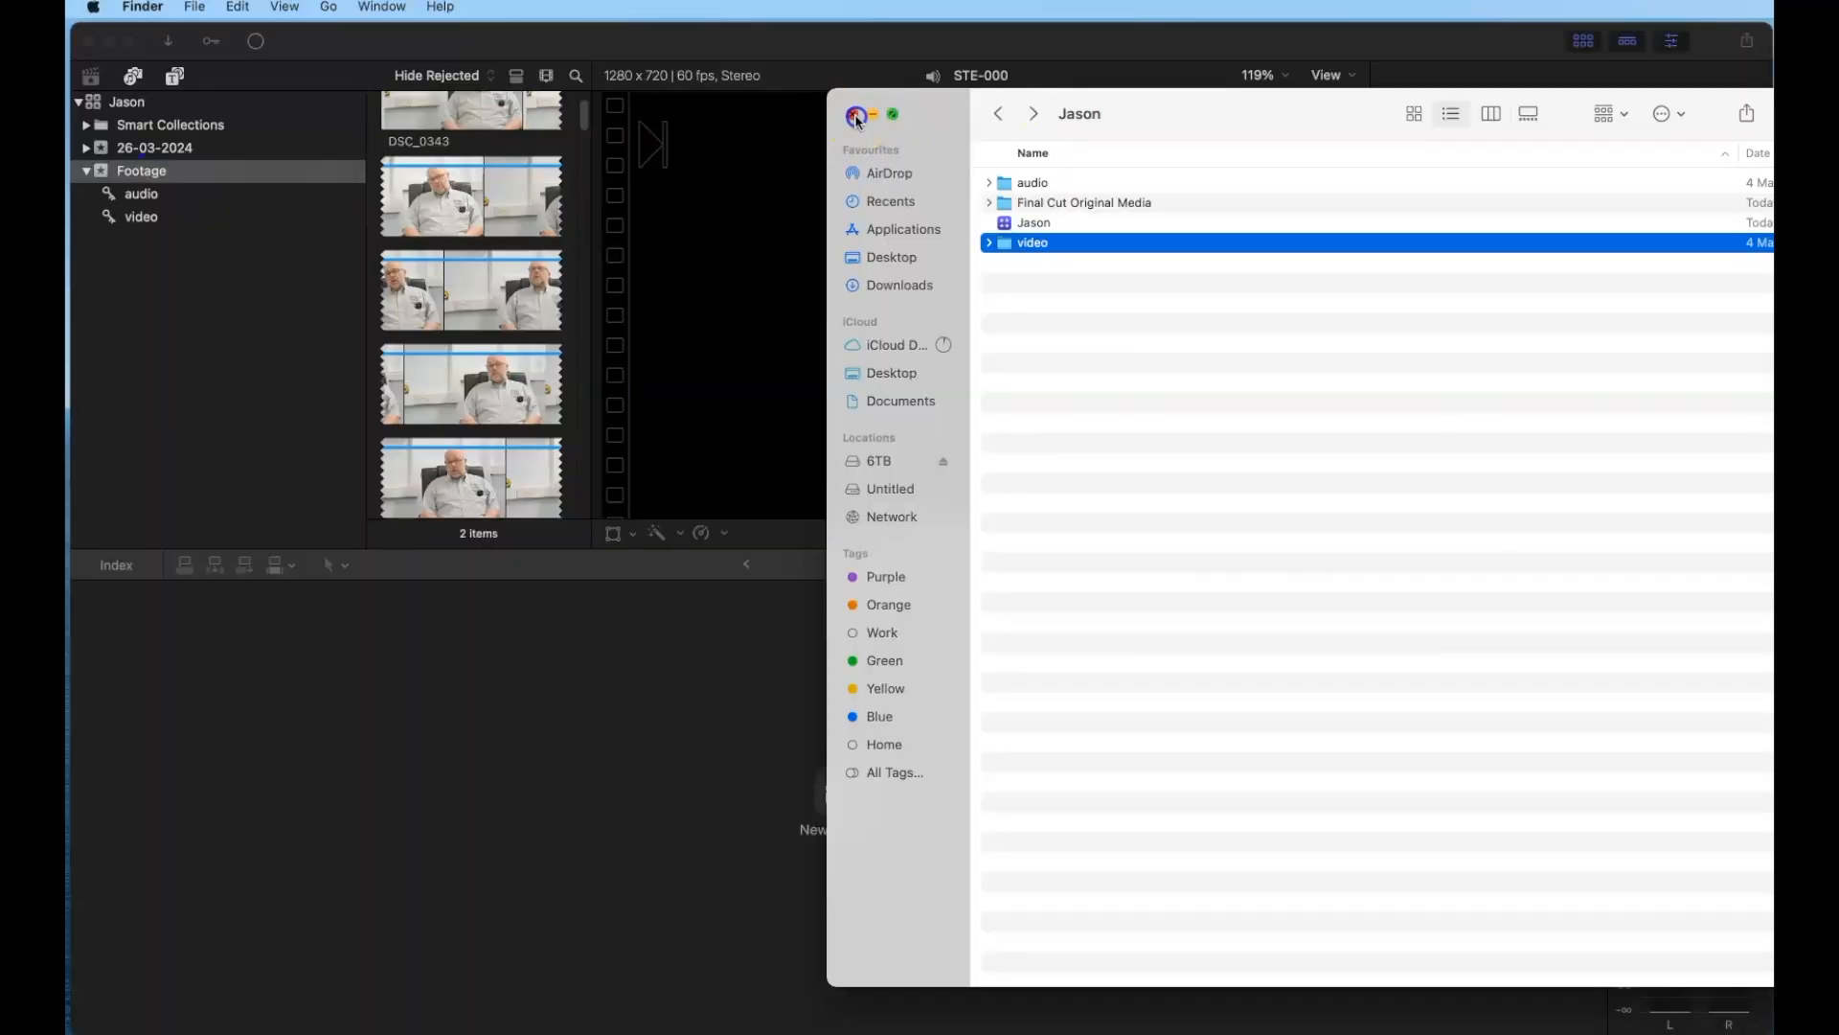
{"action": "left_click", "coordinate": [1184, 118]}
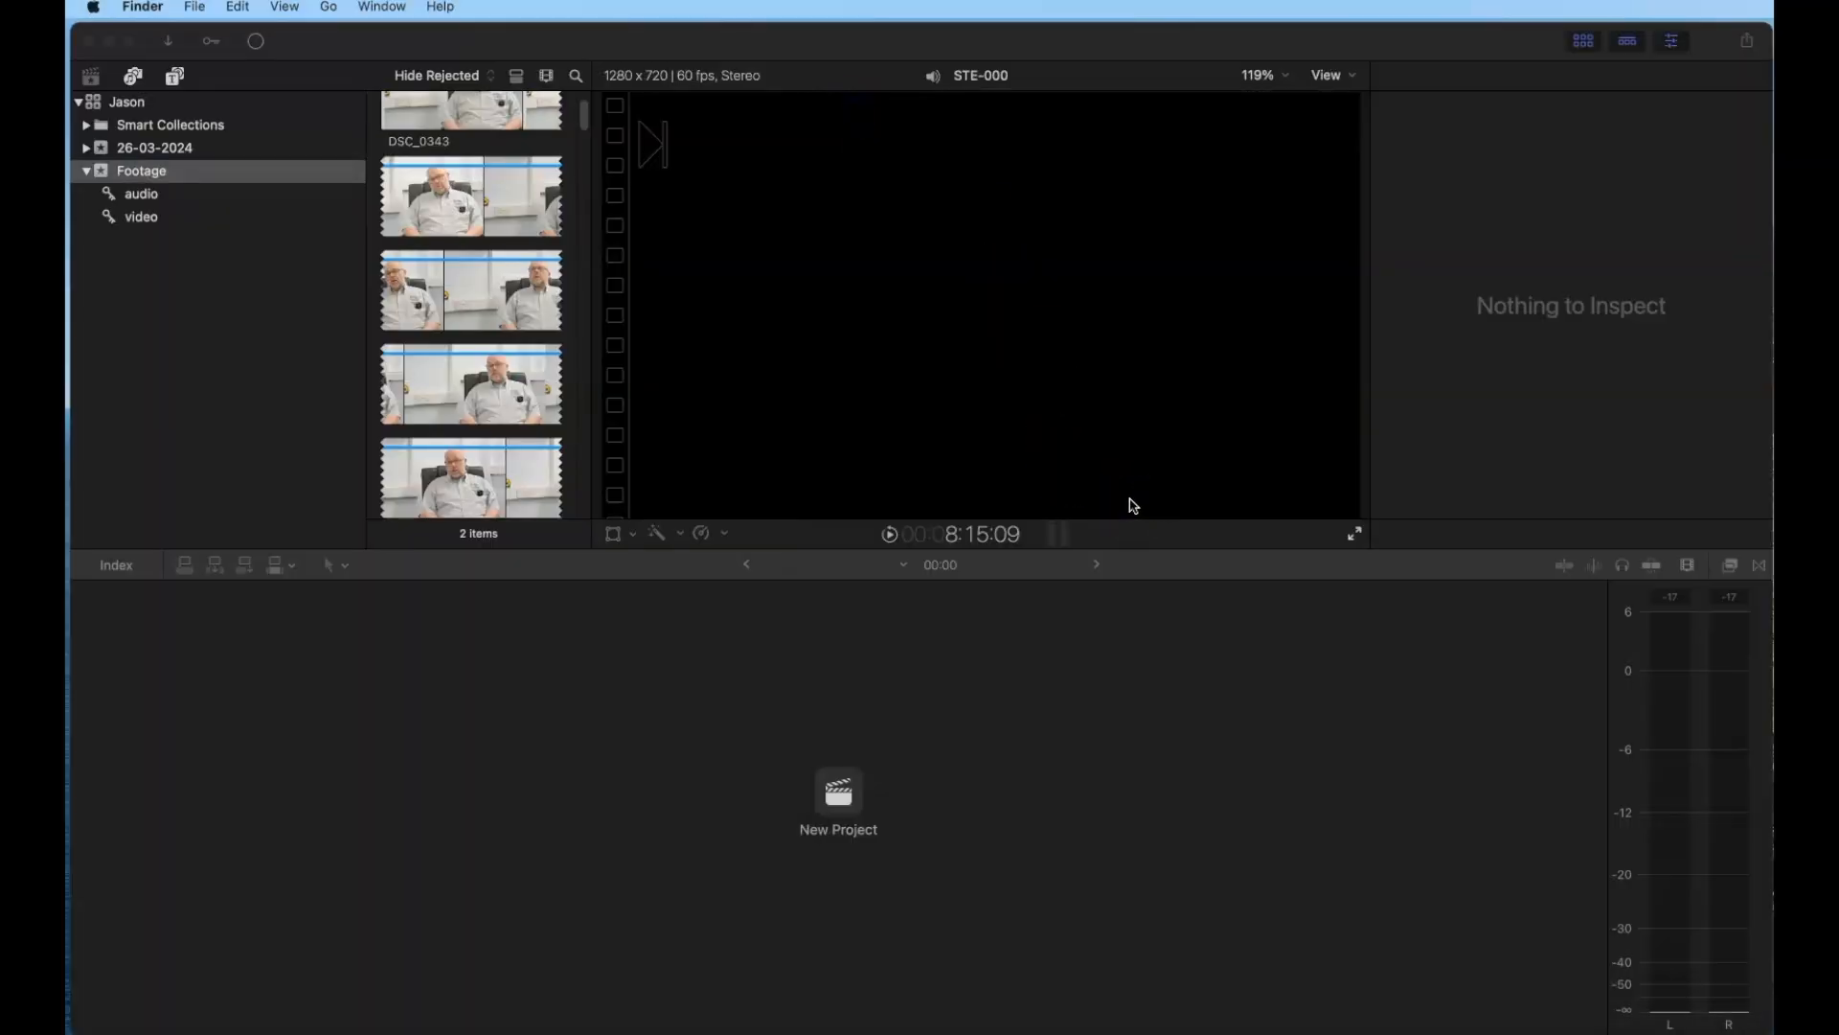
Step: Create a keyword collection named Sync in the Footage event in Final Cut Pro
{"action": "left_click", "coordinate": [331, 57]}
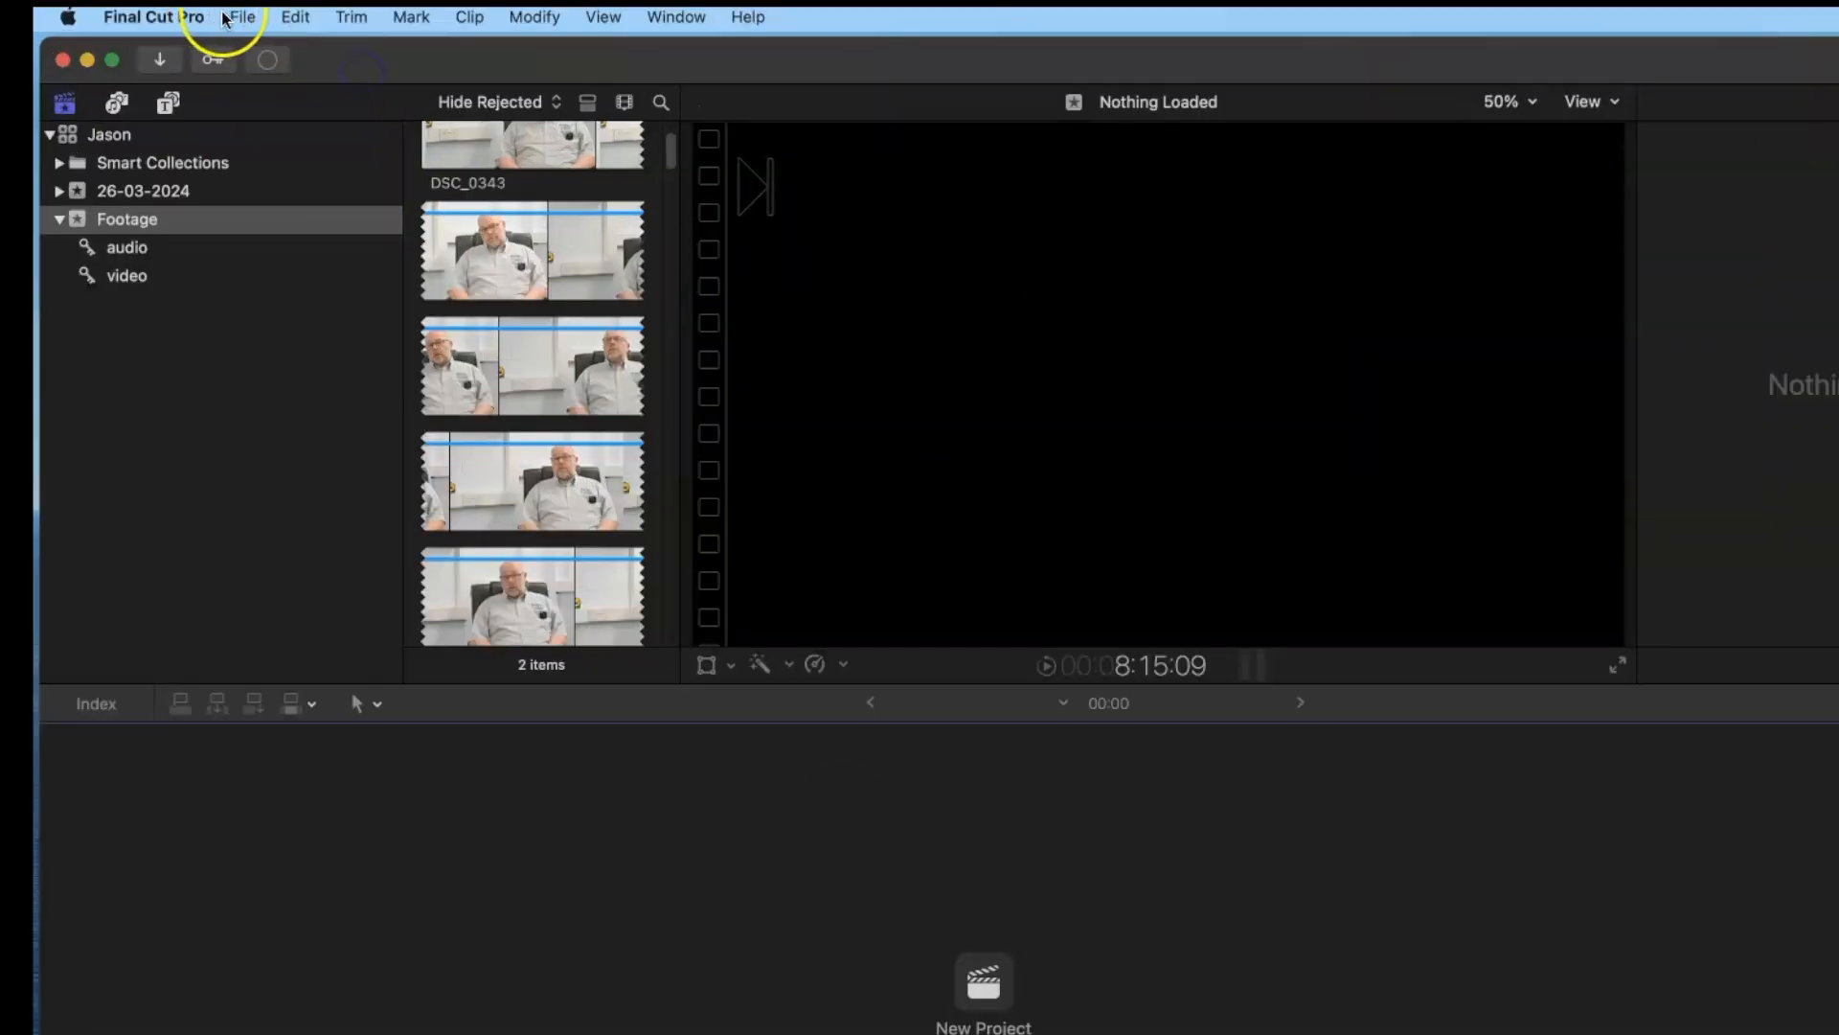
{"action": "left_click", "coordinate": [238, 16]}
{"action": "mouse_move", "coordinate": [259, 53]}
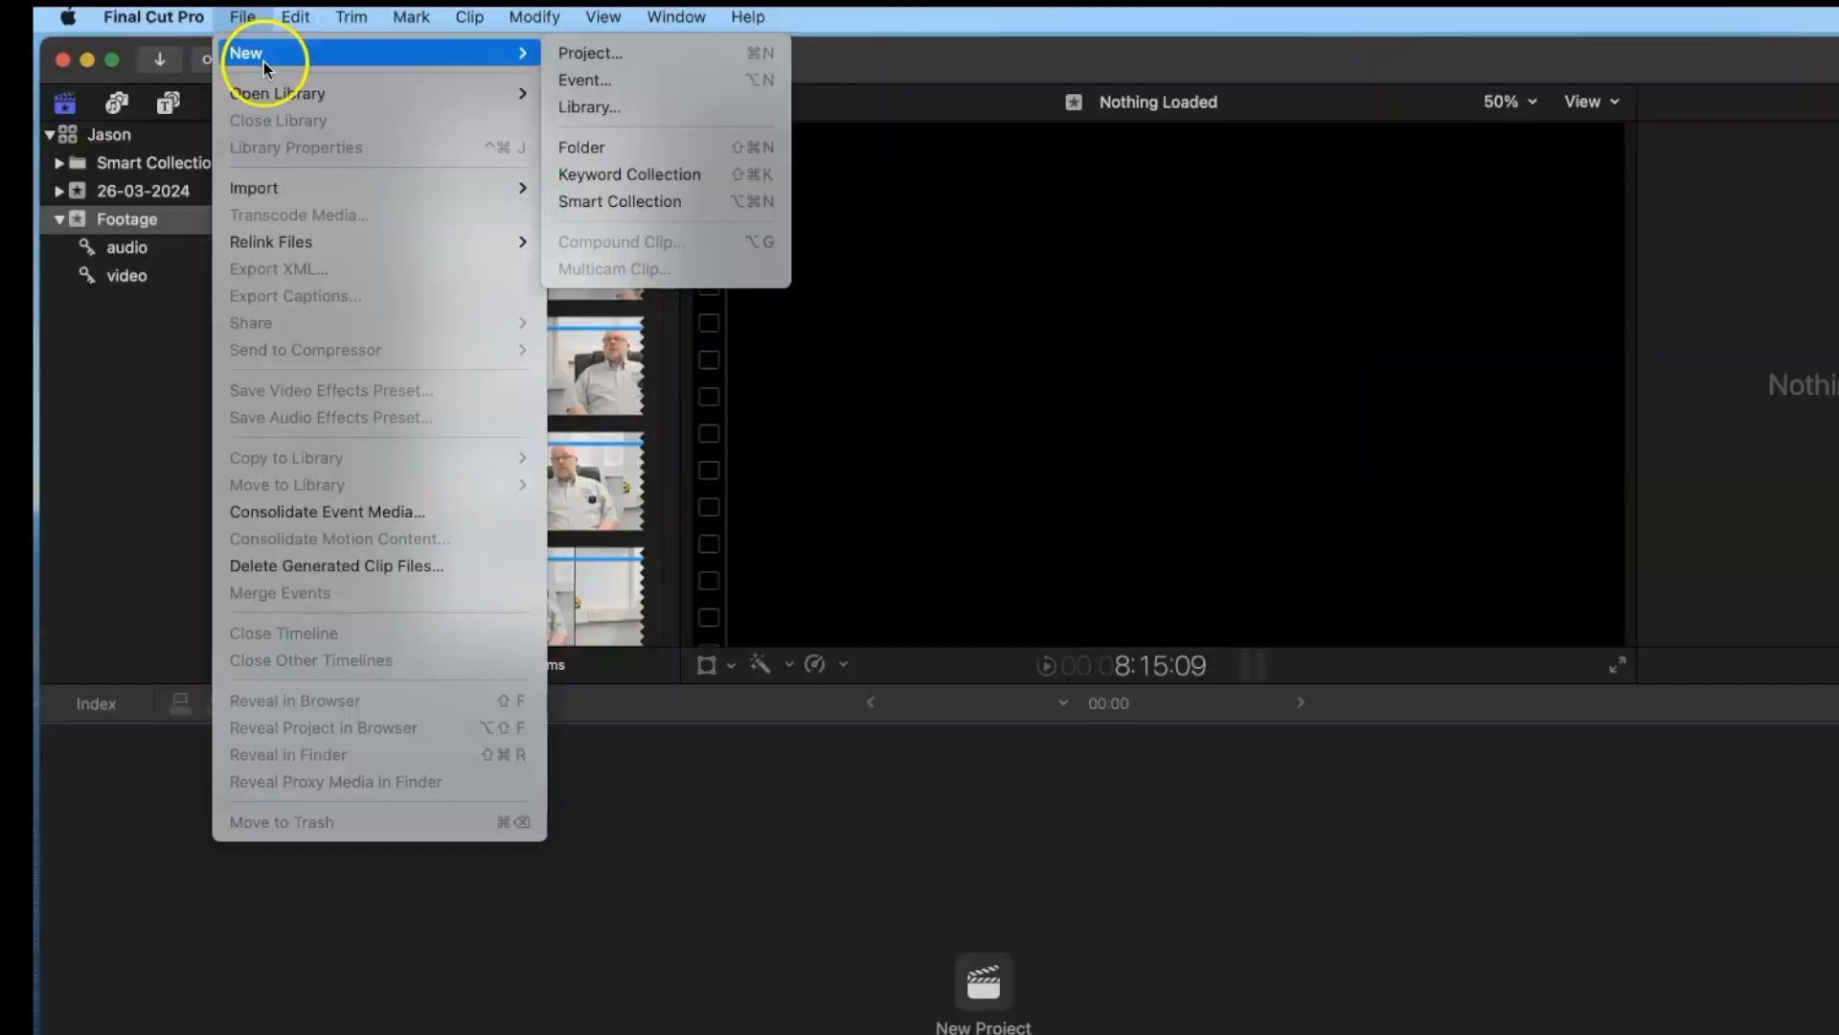
{"action": "left_click", "coordinate": [674, 171]}
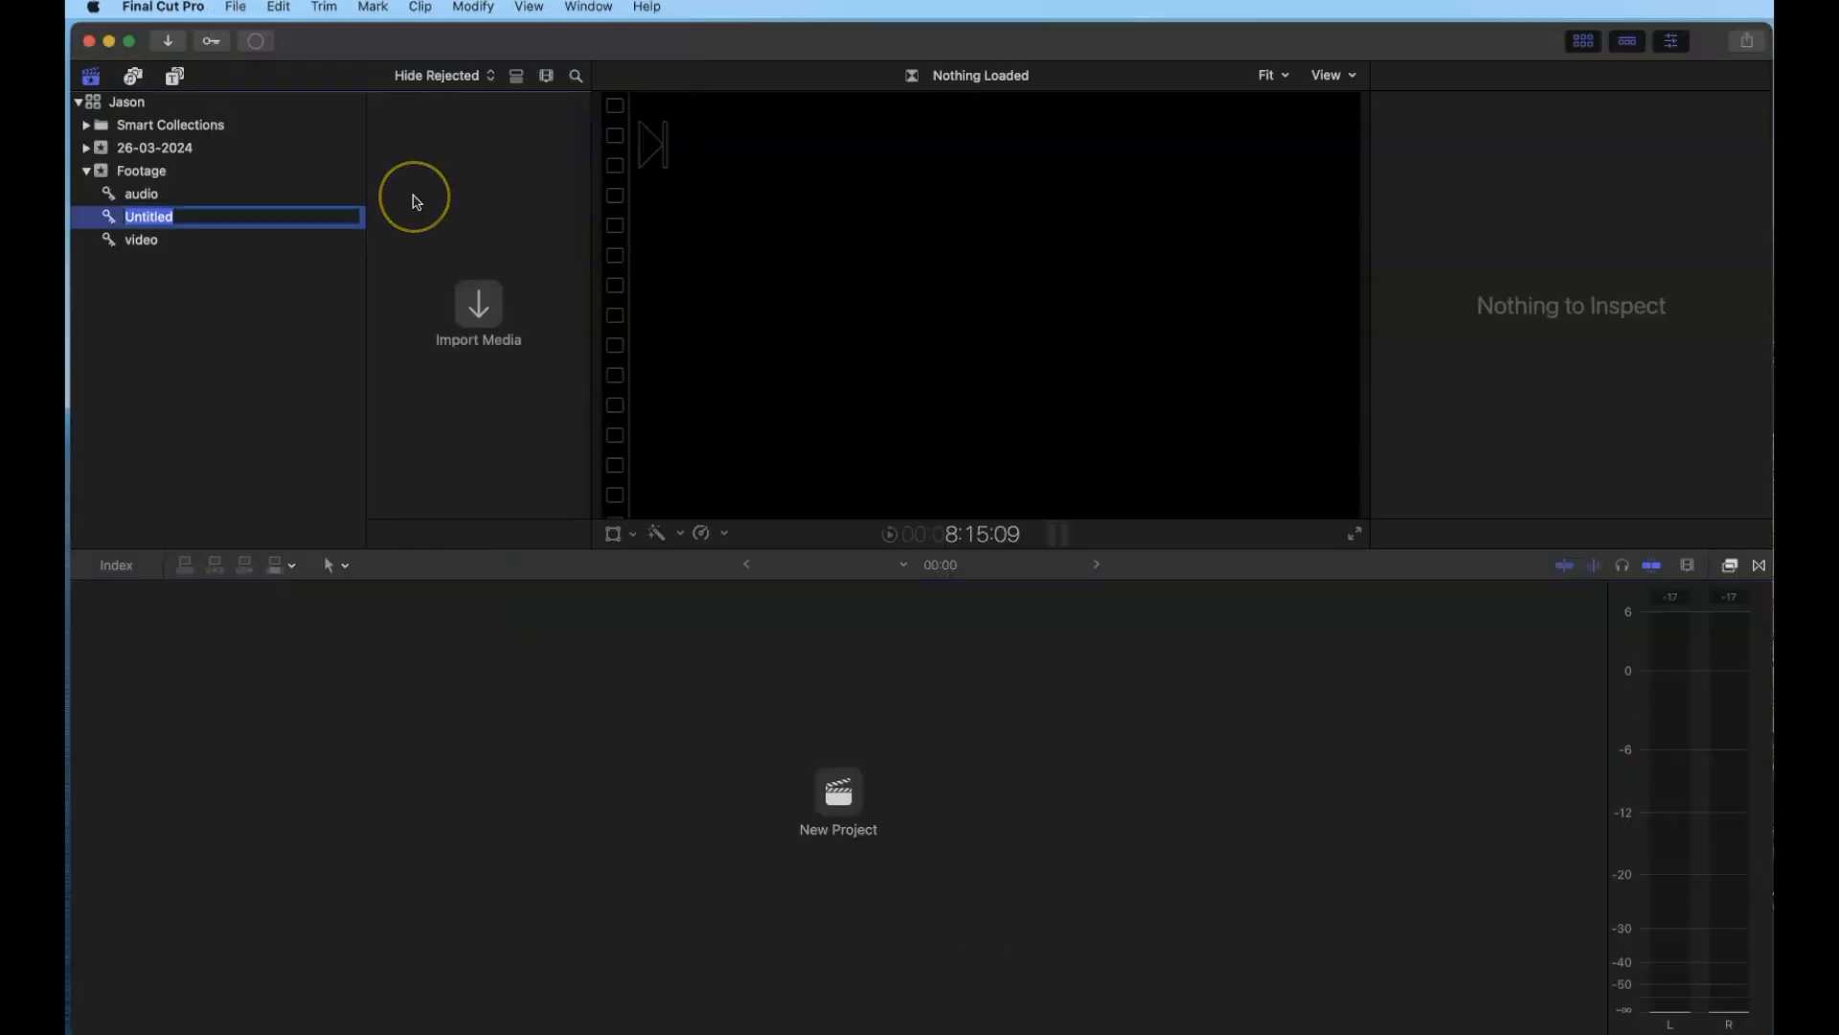
{"action": "type", "text": "Sync"}
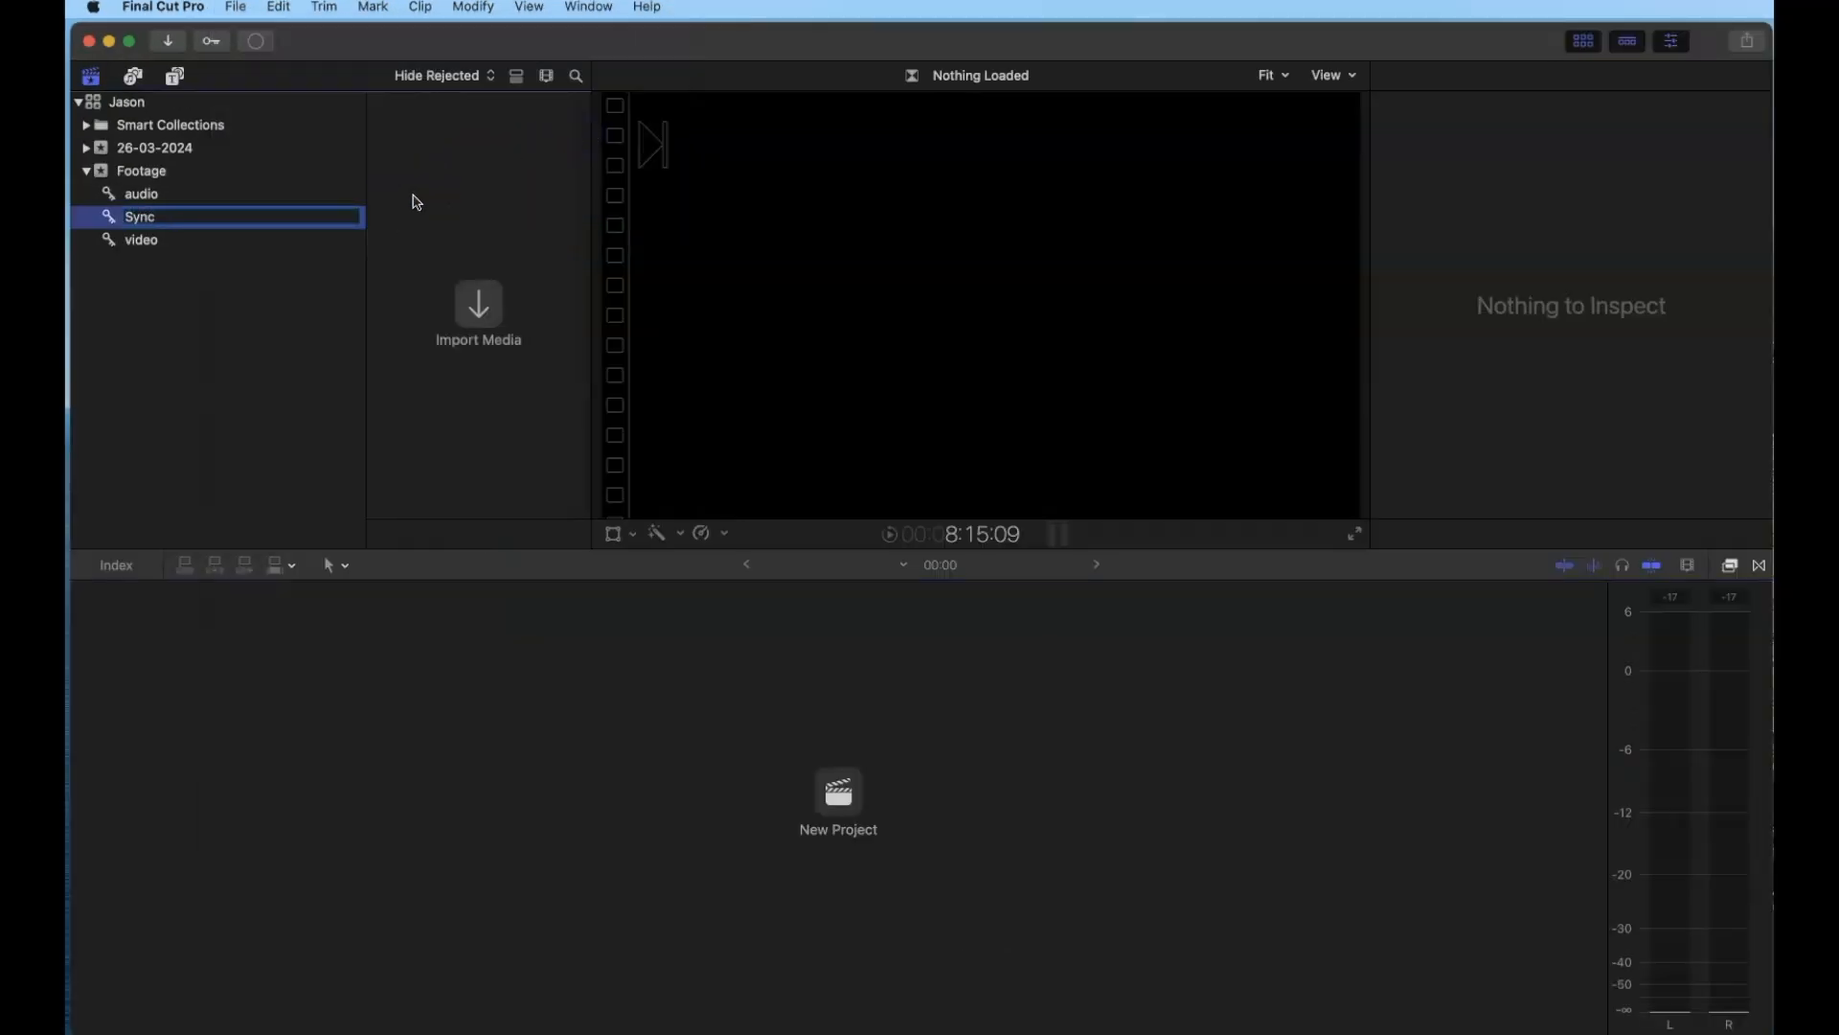
{"action": "left_click", "coordinate": [149, 284]}
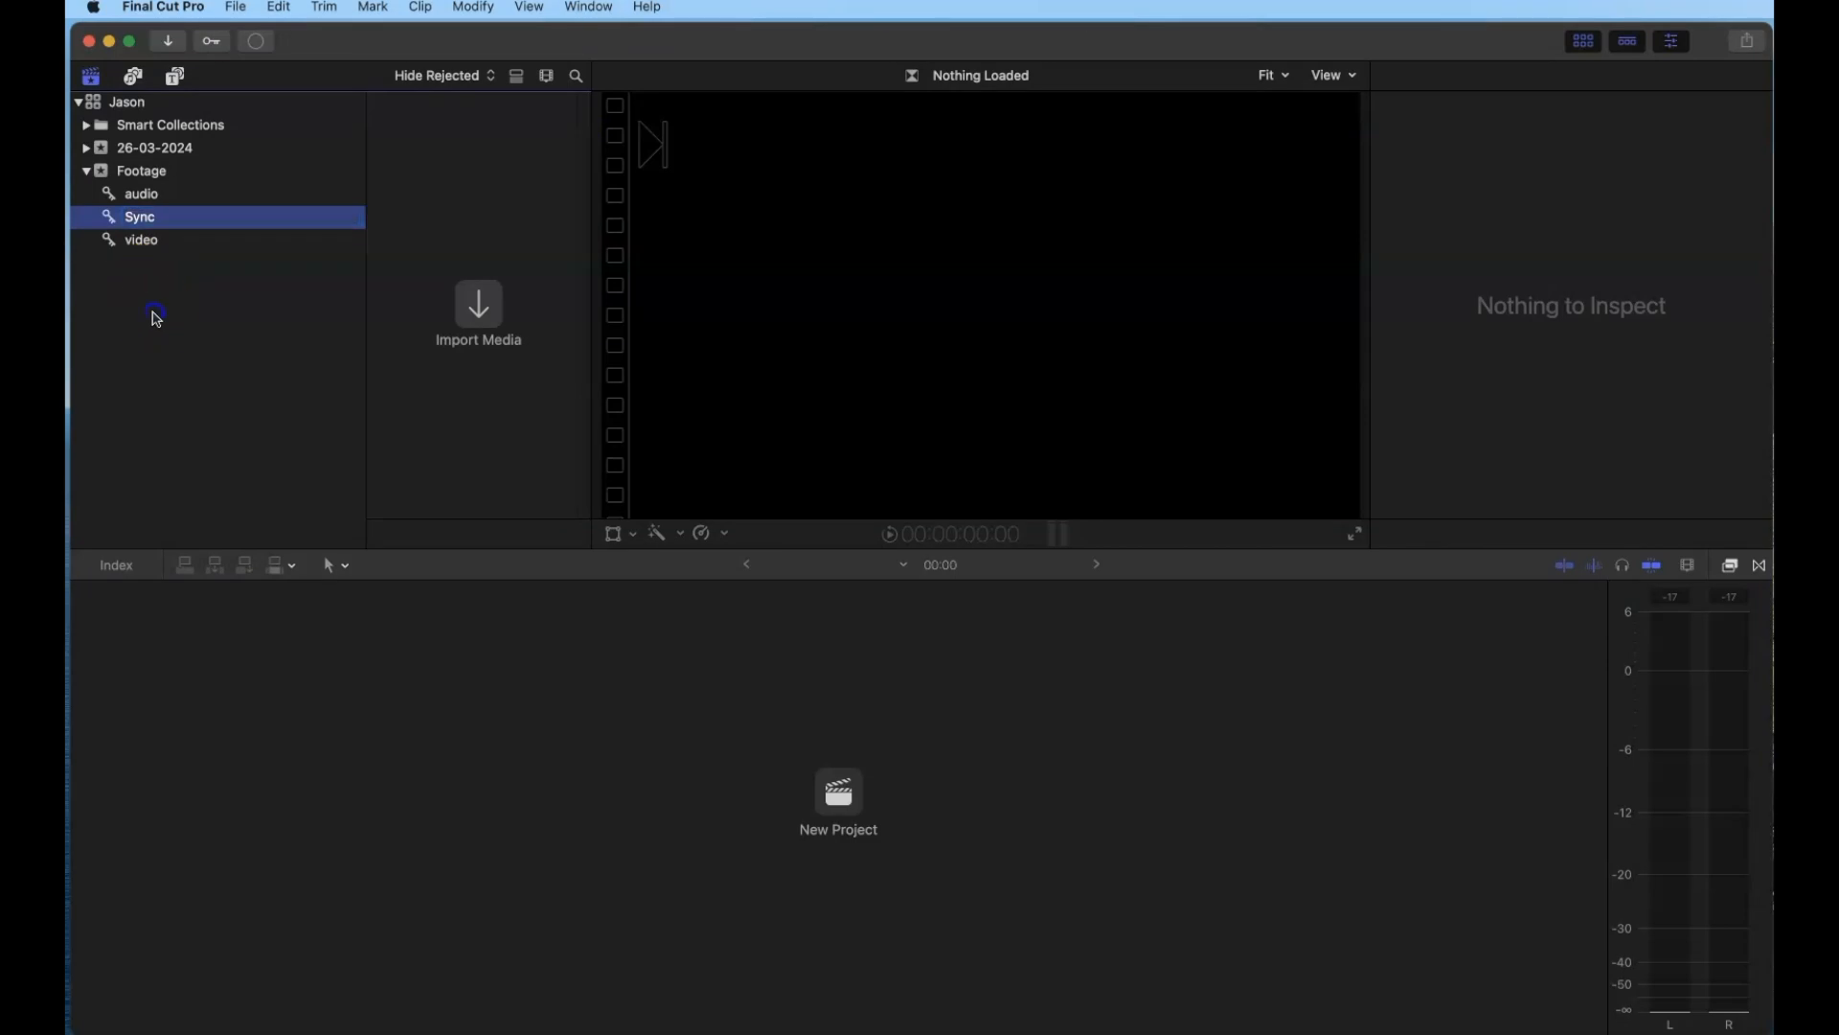
Step: Add the STE-000 audio clip from the audio collection to the Sync keyword collection
{"action": "left_click", "coordinate": [143, 194]}
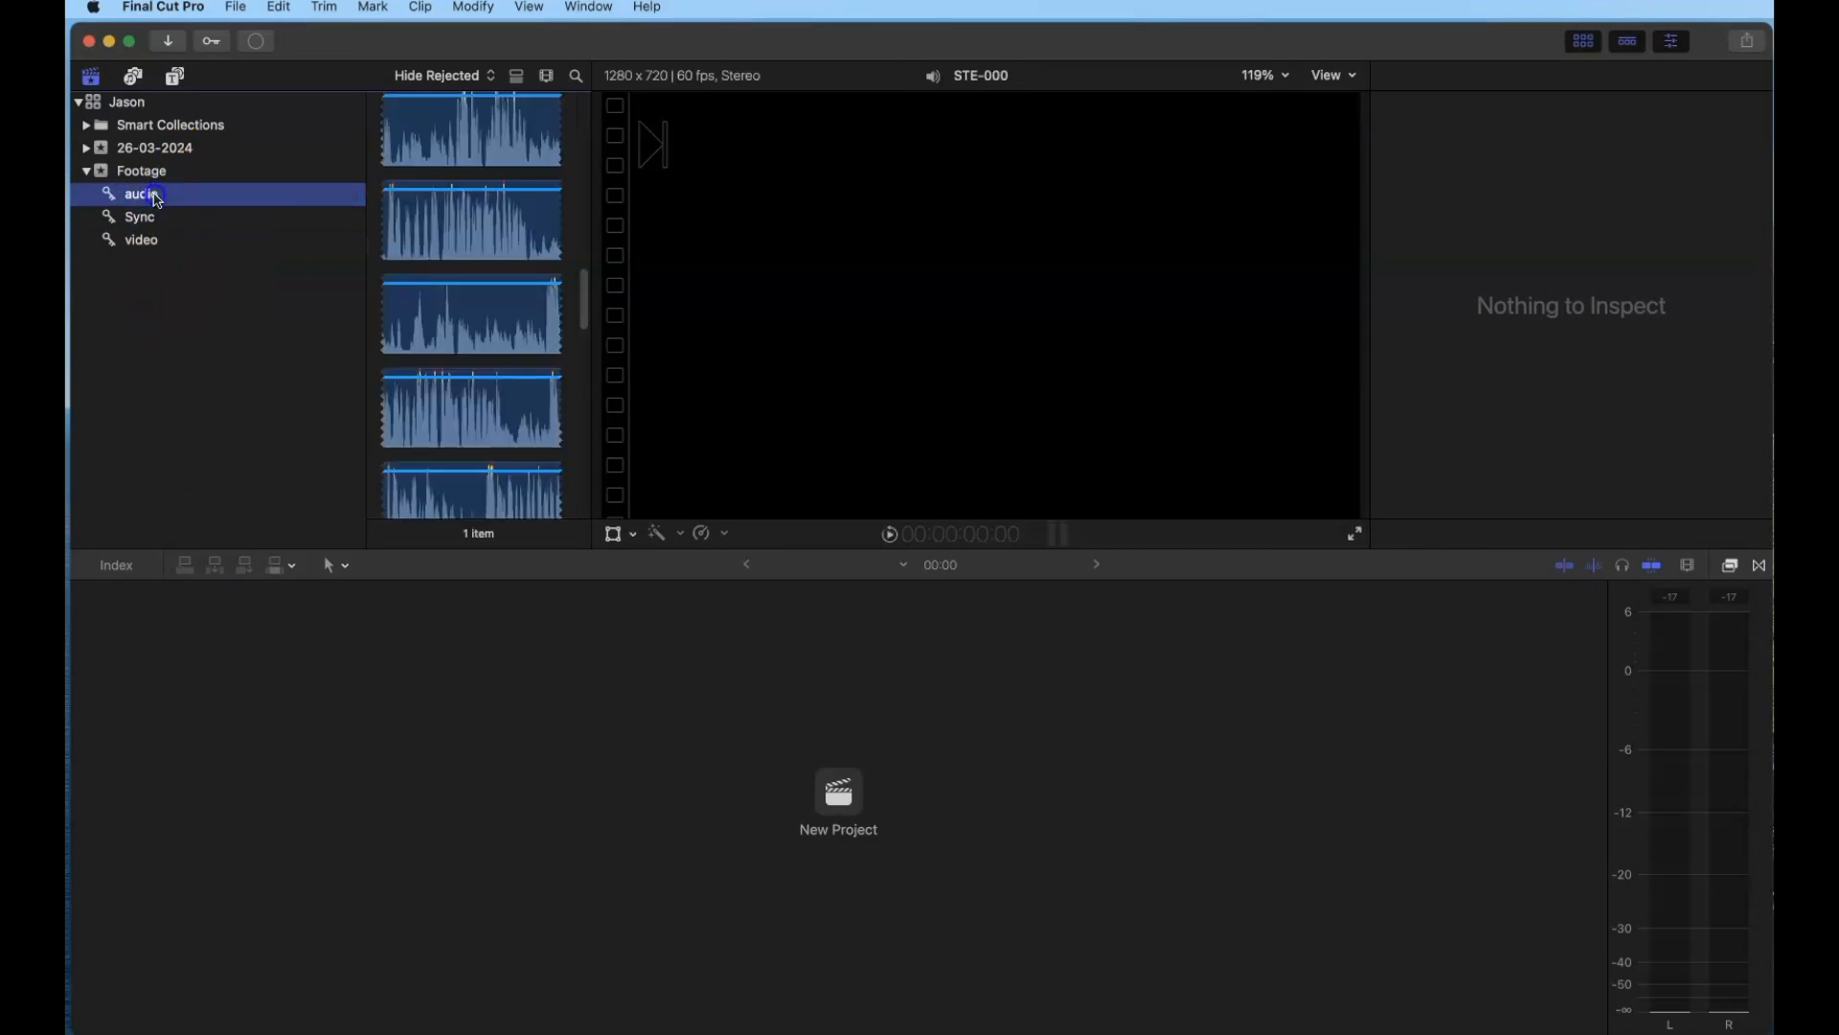
{"action": "left_click", "coordinate": [464, 175]}
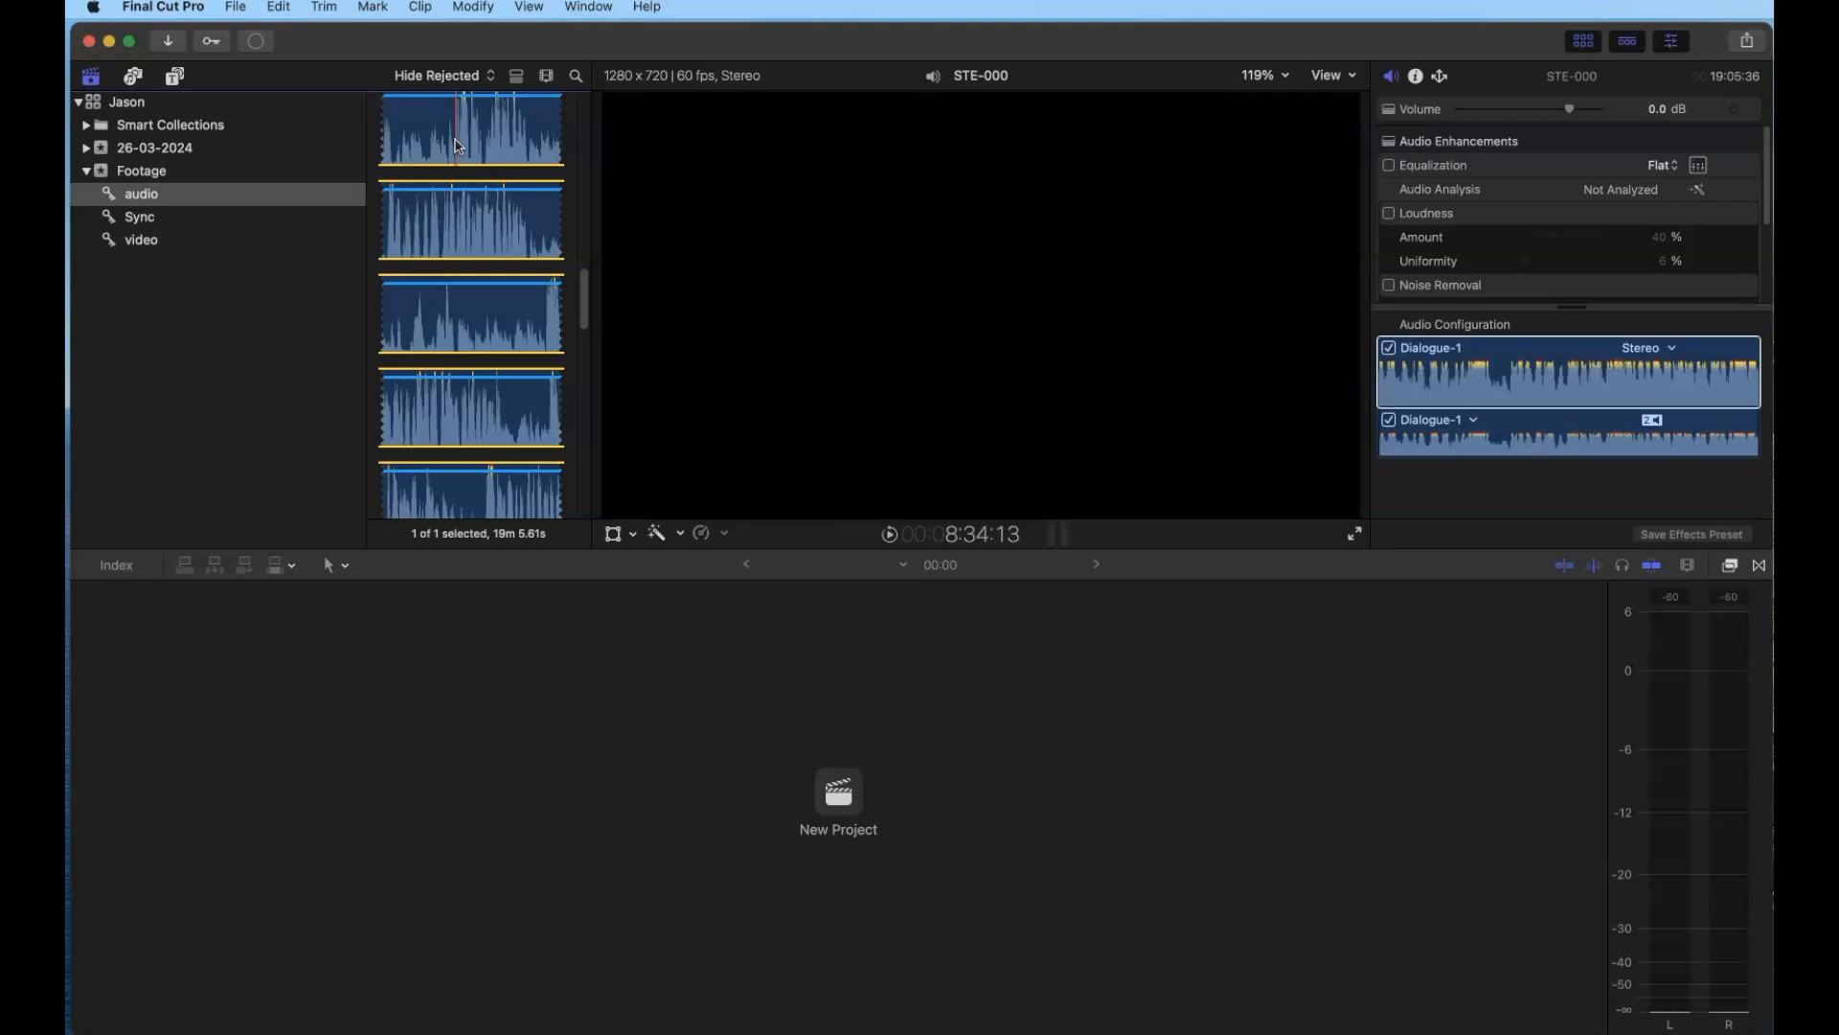
{"action": "scroll", "coordinate": [490, 170], "scroll_direction": "up", "scroll_amount": 10}
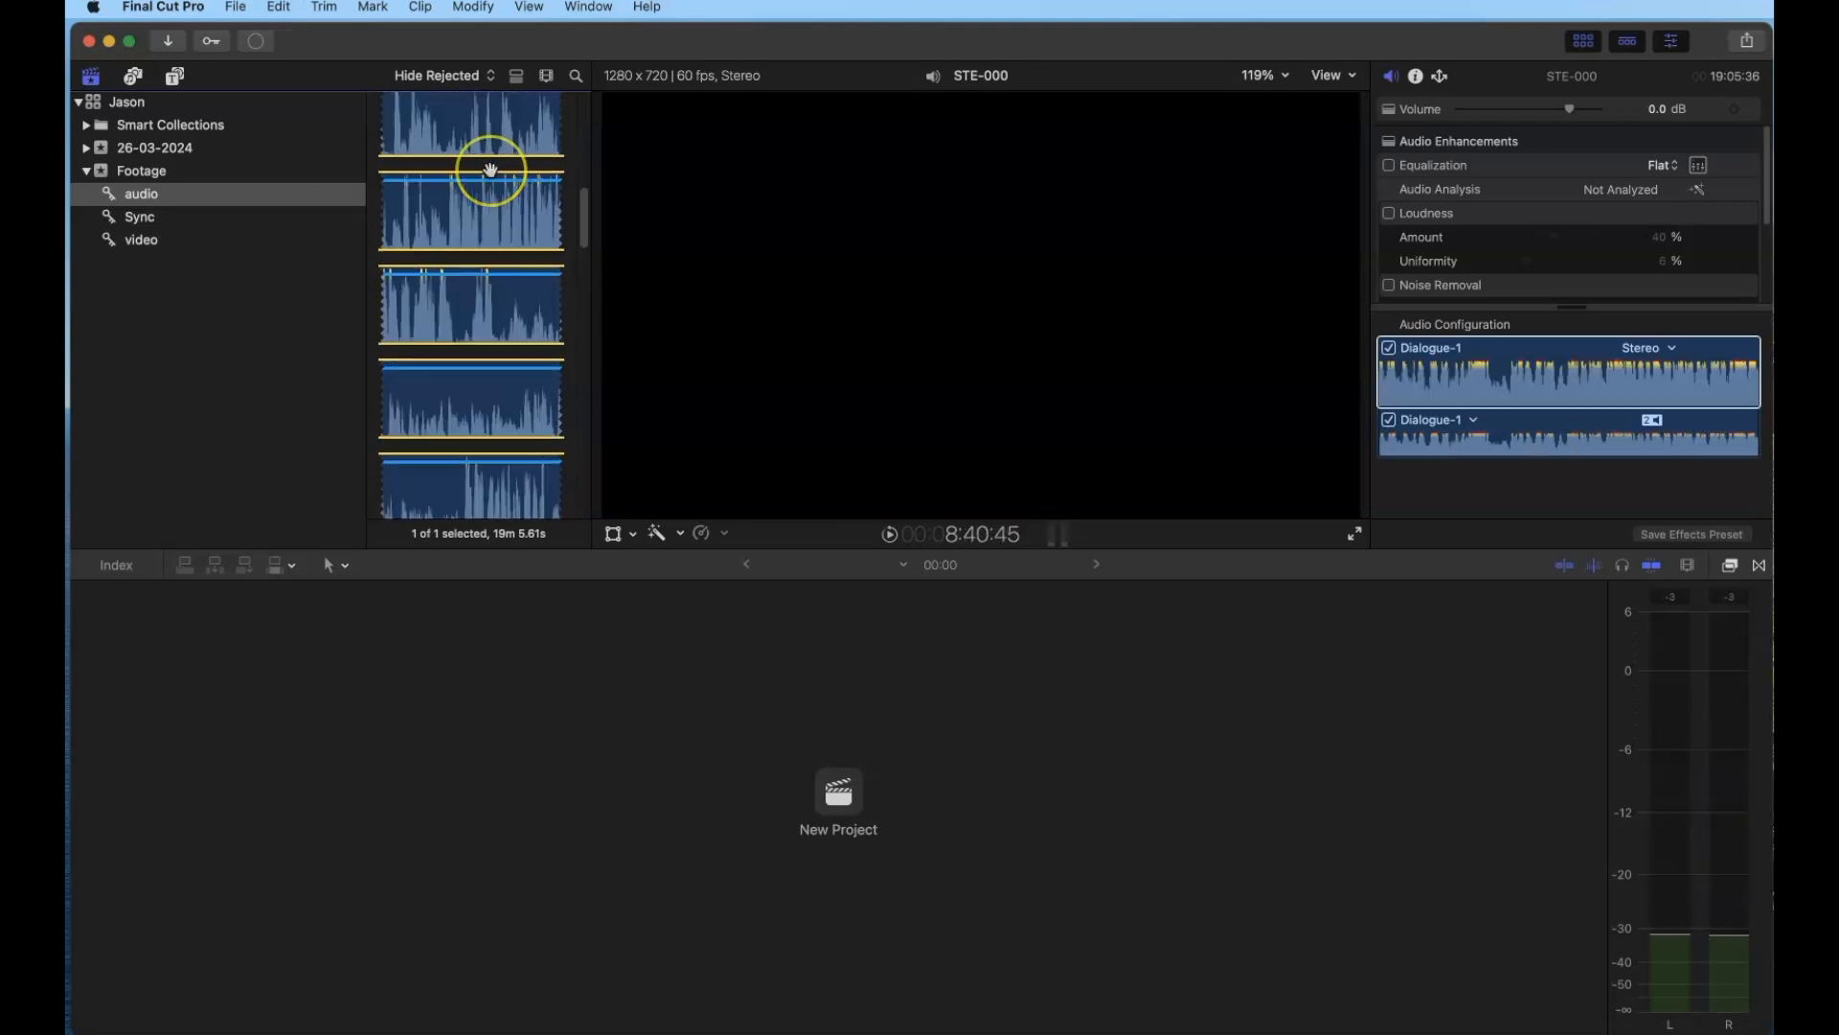
{"action": "scroll", "coordinate": [490, 171], "scroll_direction": "up", "scroll_amount": 5}
{"action": "left_click_drag", "start_coordinate": [489, 172], "coordinate": [347, 186]}
{"action": "left_click_drag", "start_coordinate": [505, 263], "coordinate": [233, 316]}
{"action": "left_click", "coordinate": [234, 312]}
{"action": "left_click_drag", "start_coordinate": [656, 244], "coordinate": [217, 345]}
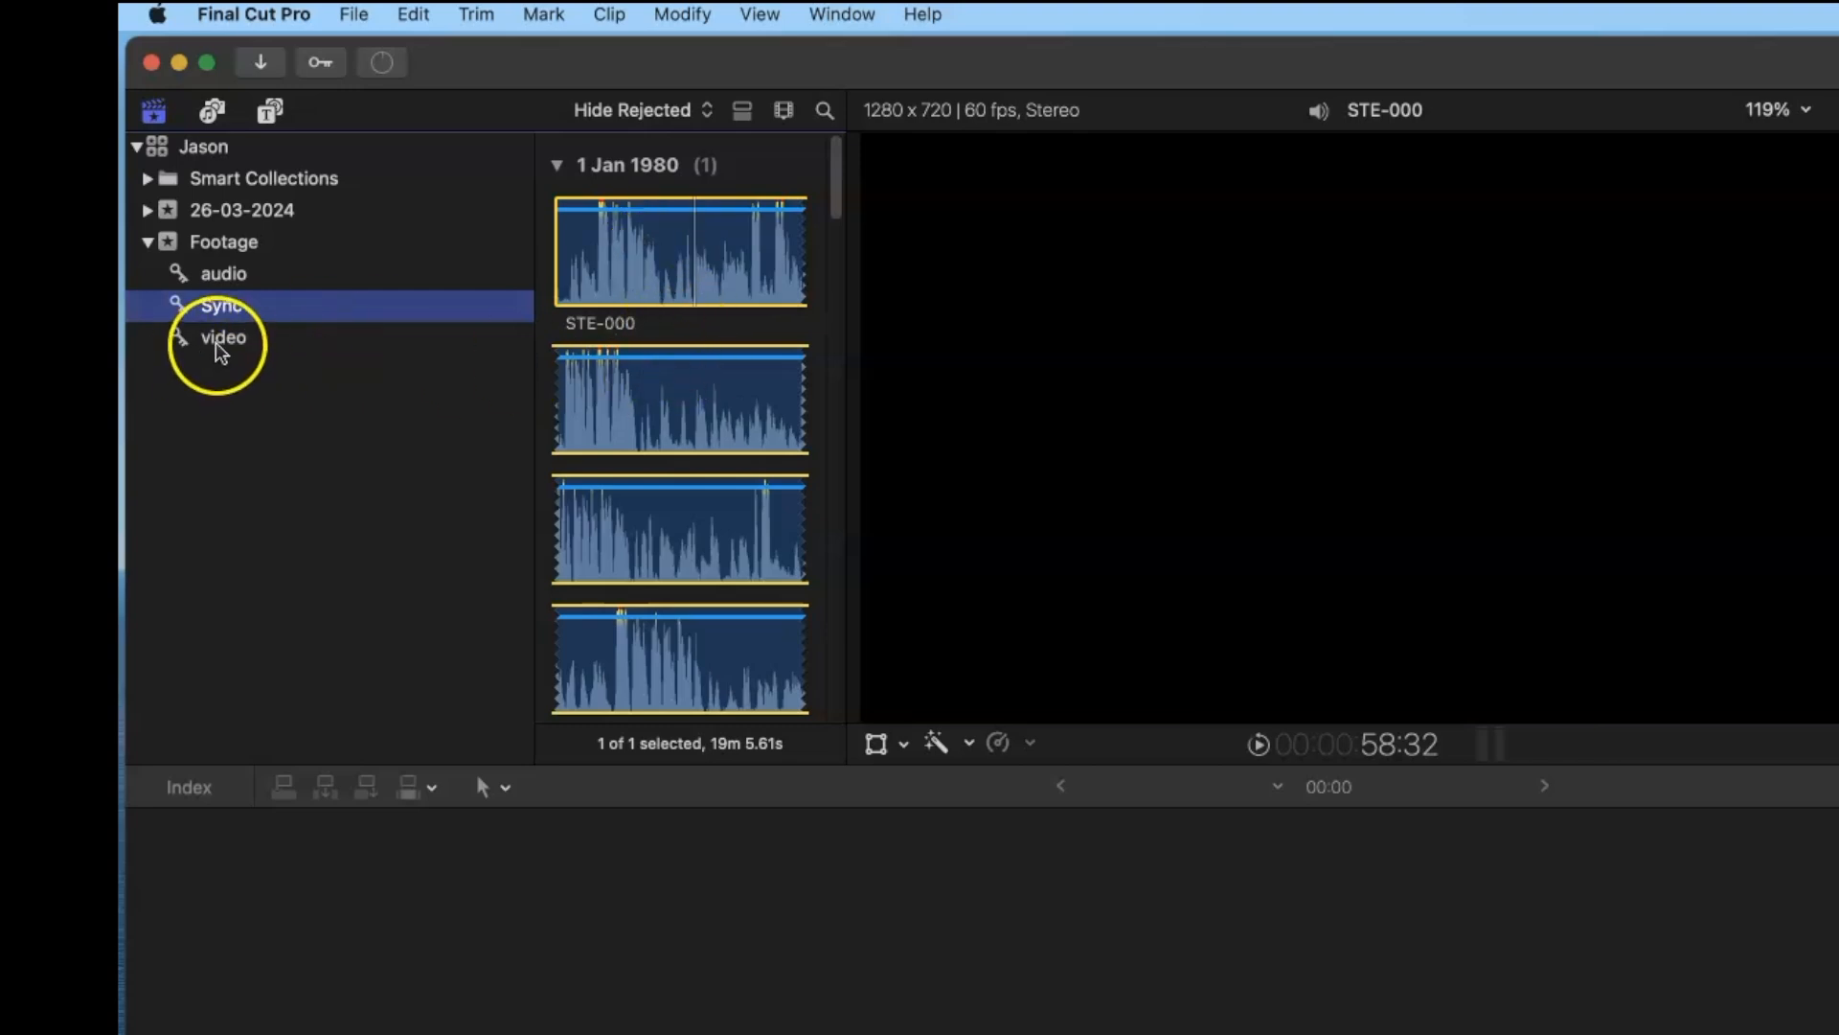
Step: Add the DSC_0343 clip from the video collection to the Sync keyword collection
{"action": "left_click", "coordinate": [218, 343]}
{"action": "left_click", "coordinate": [614, 254]}
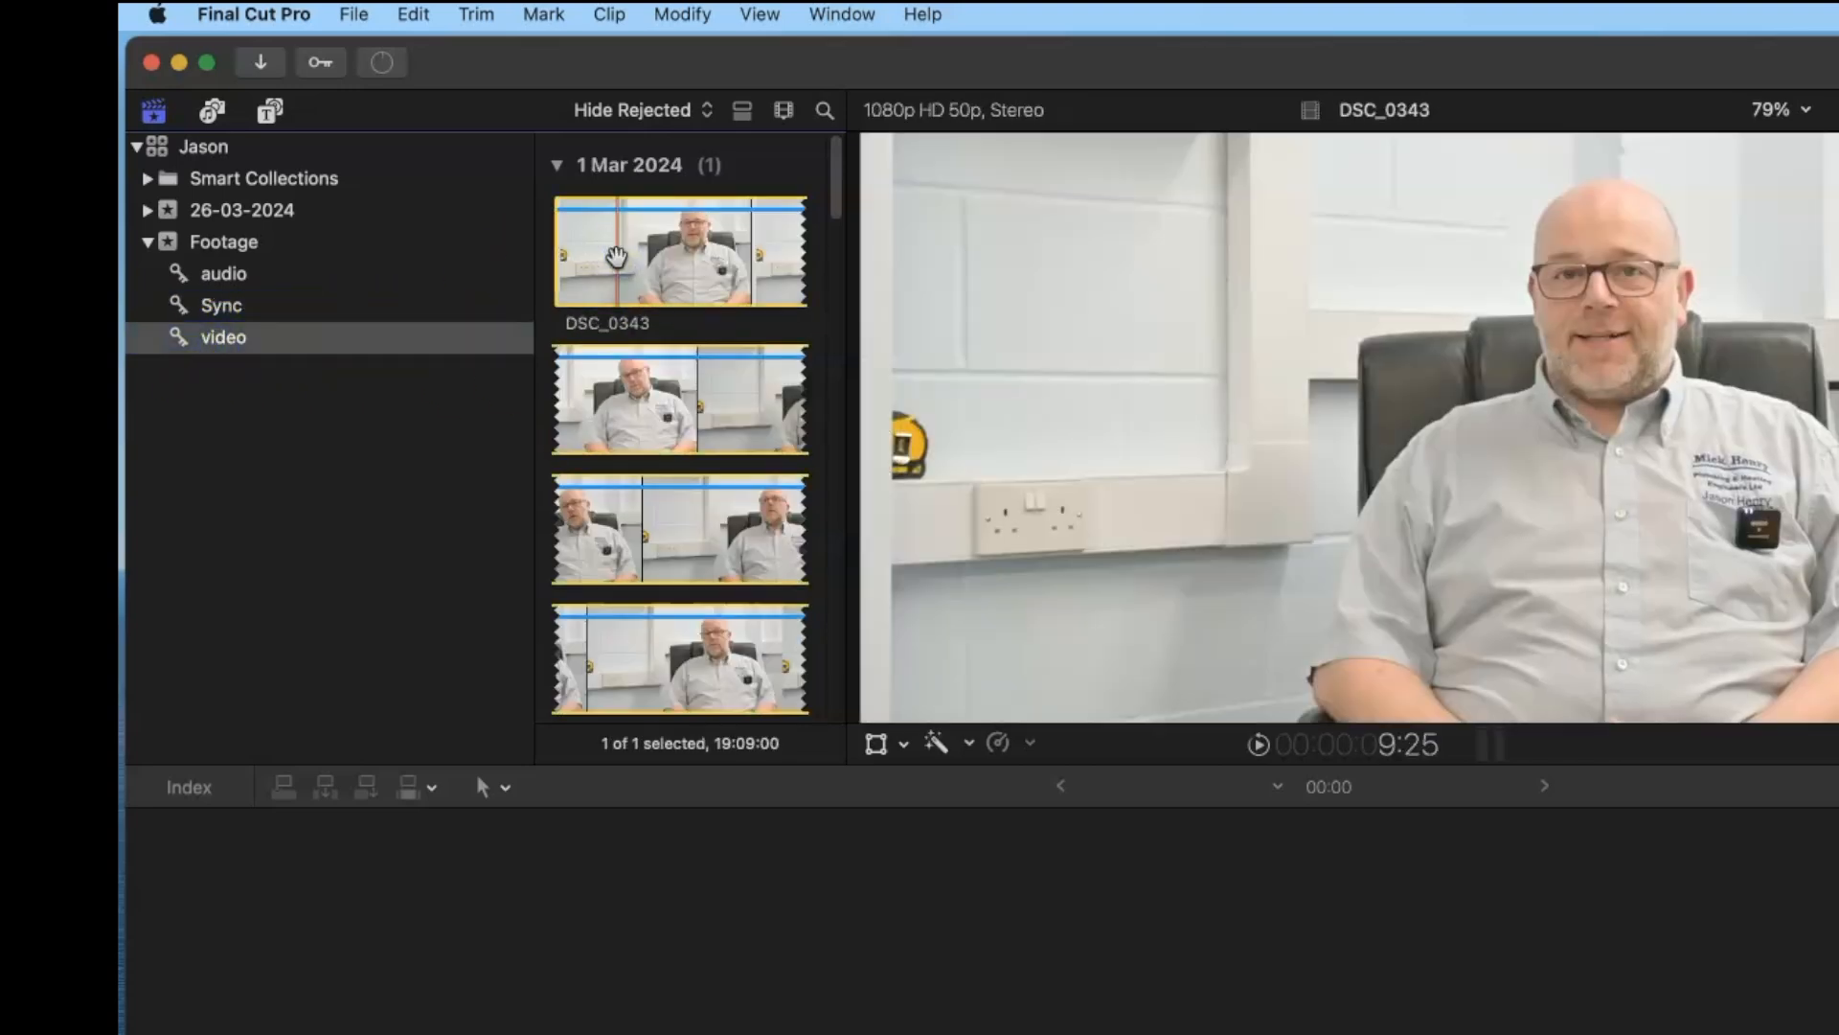
{"action": "left_click_drag", "start_coordinate": [841, 196], "coordinate": [882, 127]}
{"action": "left_click_drag", "start_coordinate": [672, 271], "coordinate": [227, 307]}
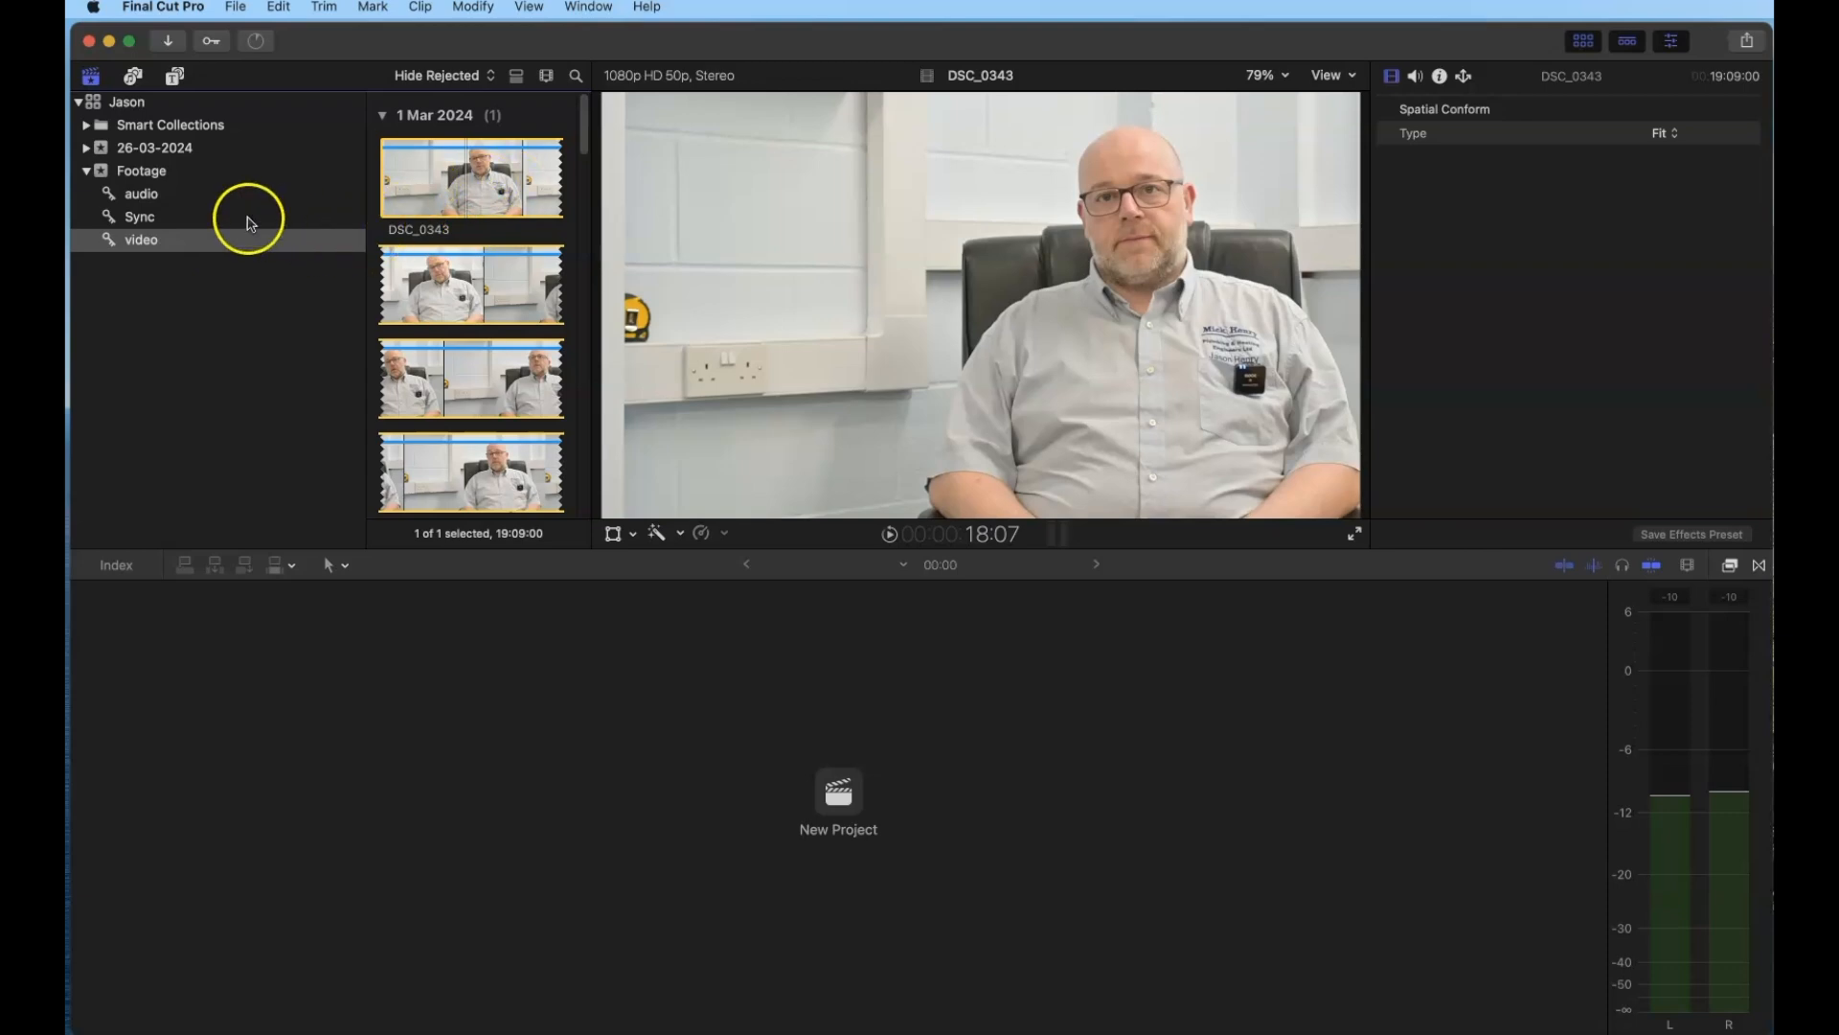
Step: Synchronize both clips in the Sync collection by audio into a clip named Synced Clip in the Footage event
{"action": "left_click", "coordinate": [146, 219]}
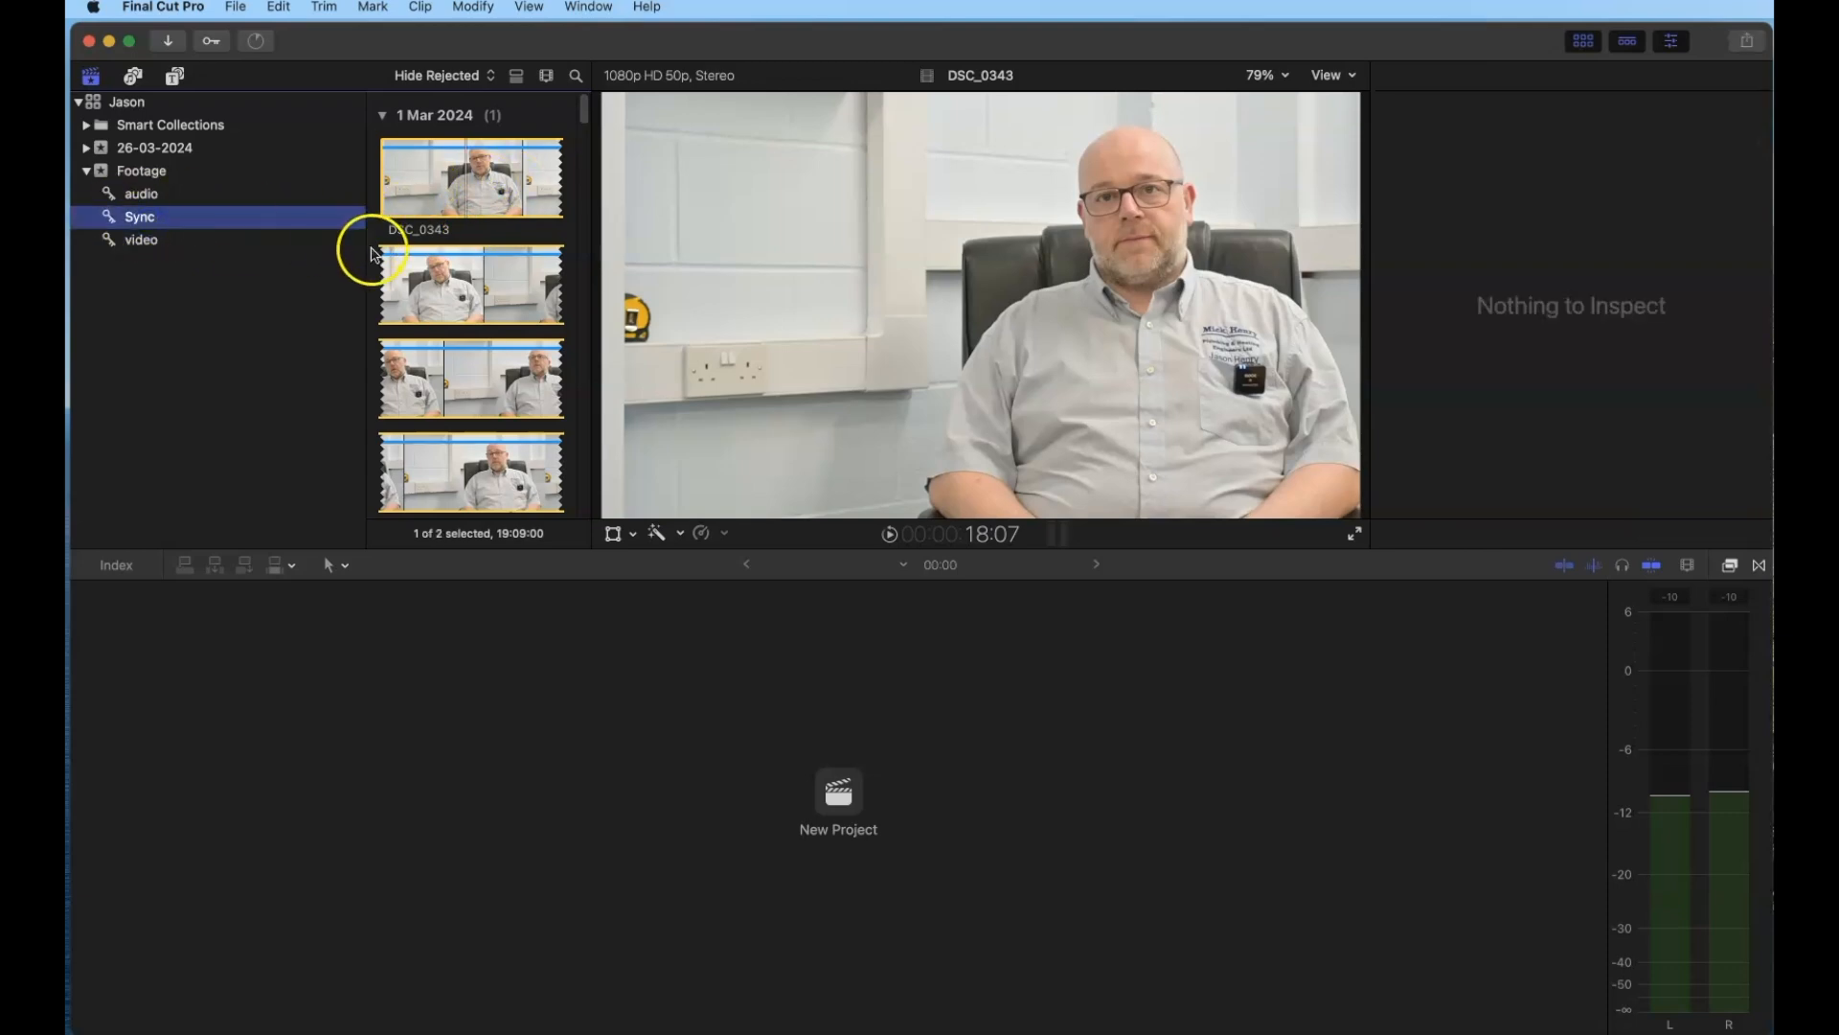
{"action": "left_click", "coordinate": [459, 182]}
{"action": "key", "text": "super+a"}
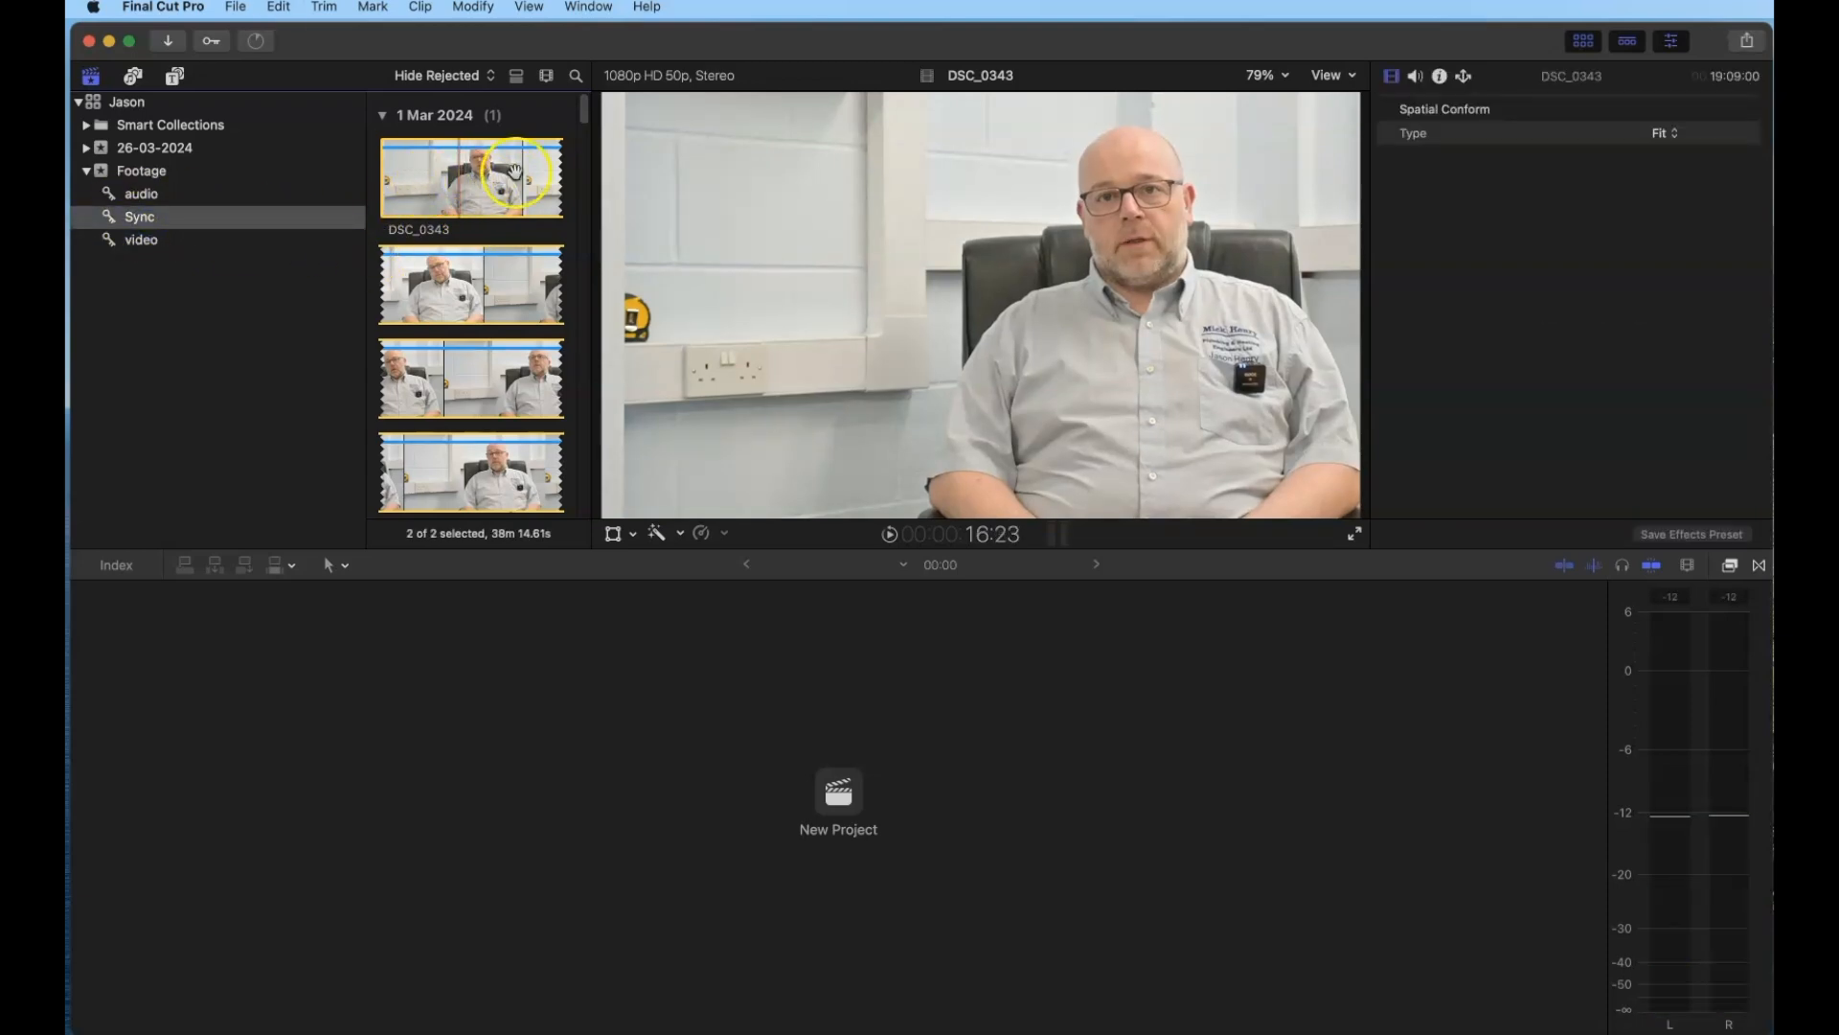
{"action": "mouse_move", "coordinate": [586, 110]}
{"action": "left_mouse_down"}
{"action": "mouse_move", "coordinate": [586, 431]}
{"action": "mouse_move", "coordinate": [595, 99]}
{"action": "left_mouse_up"}
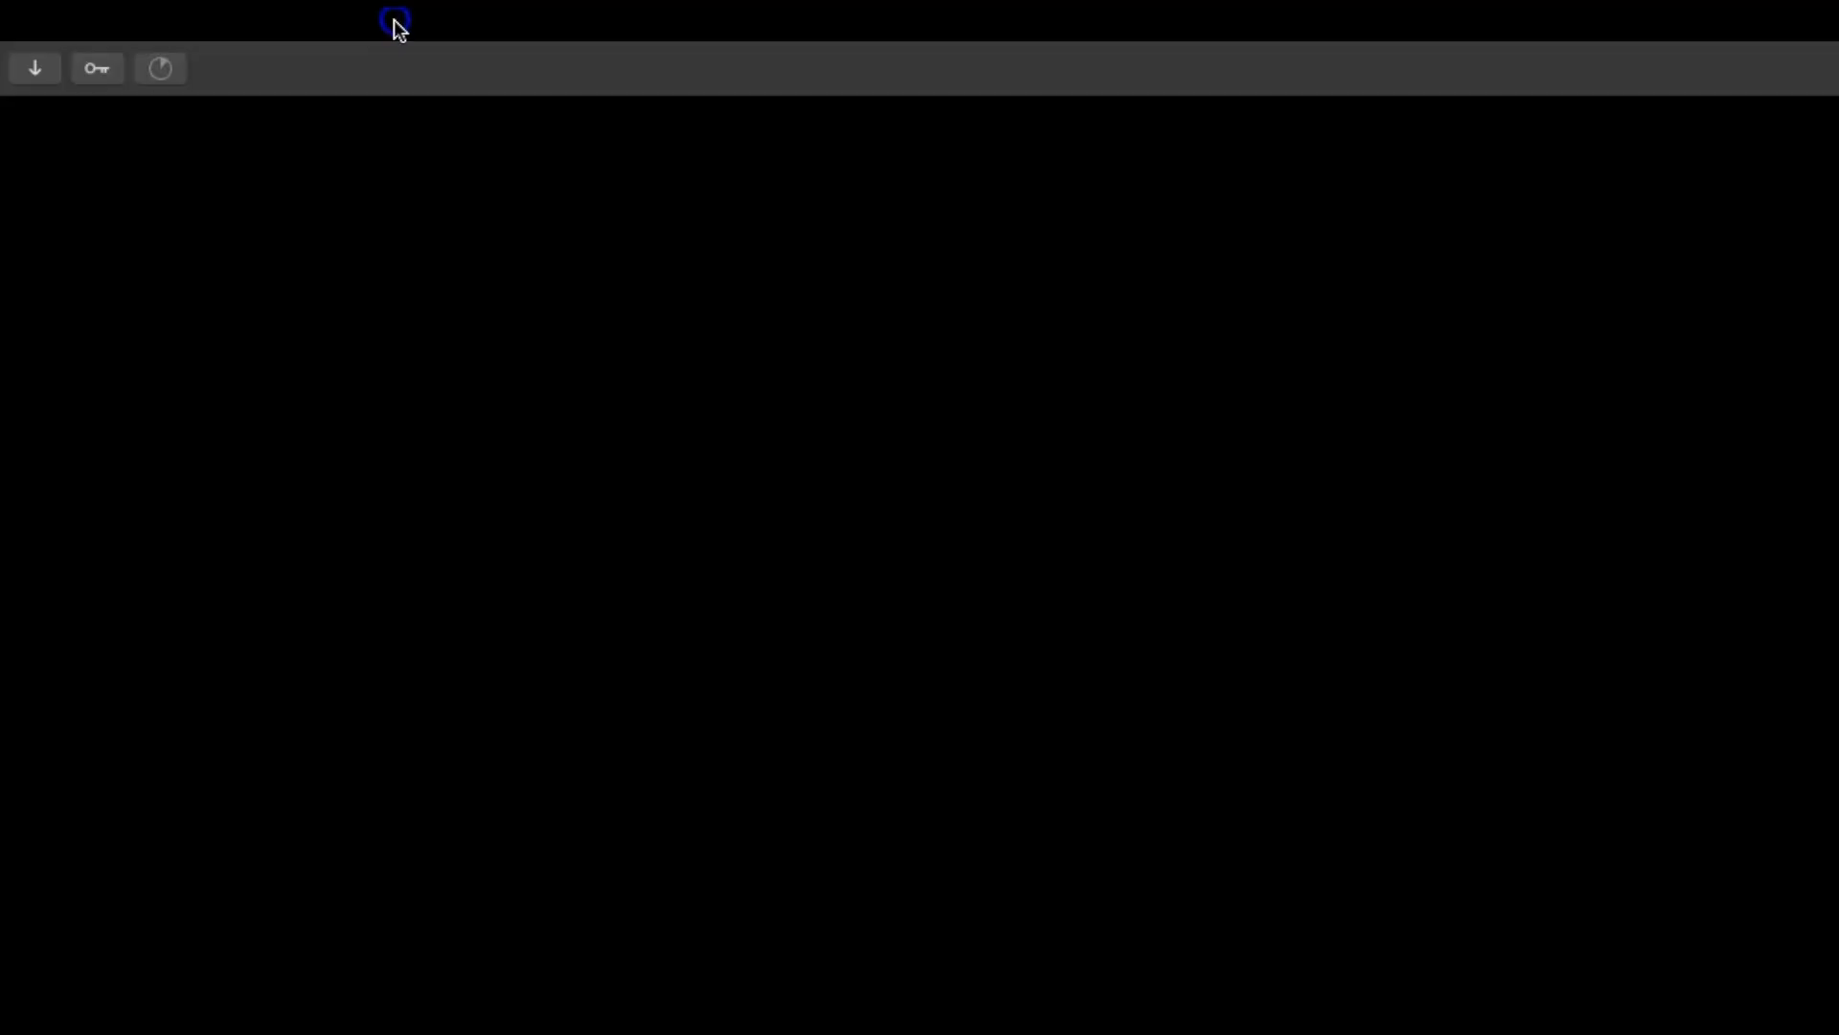
{"action": "left_click", "coordinate": [394, 20]}
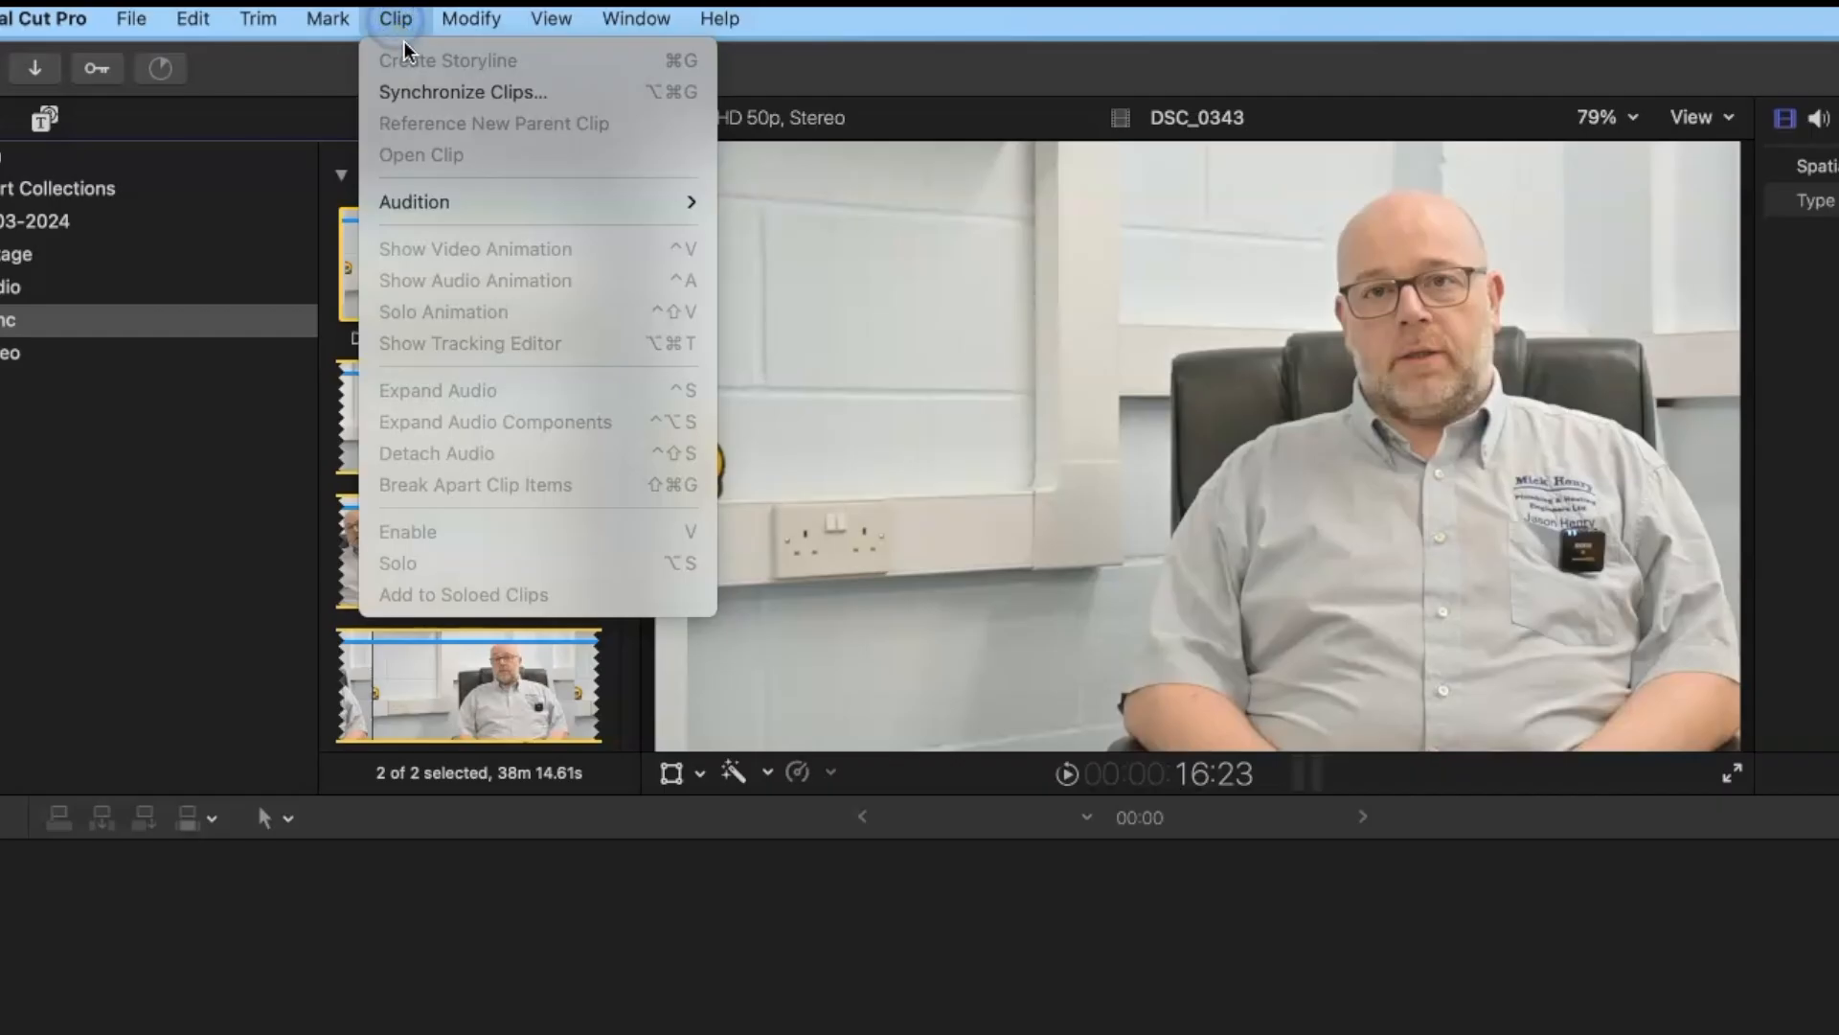
{"action": "left_click", "coordinate": [412, 93]}
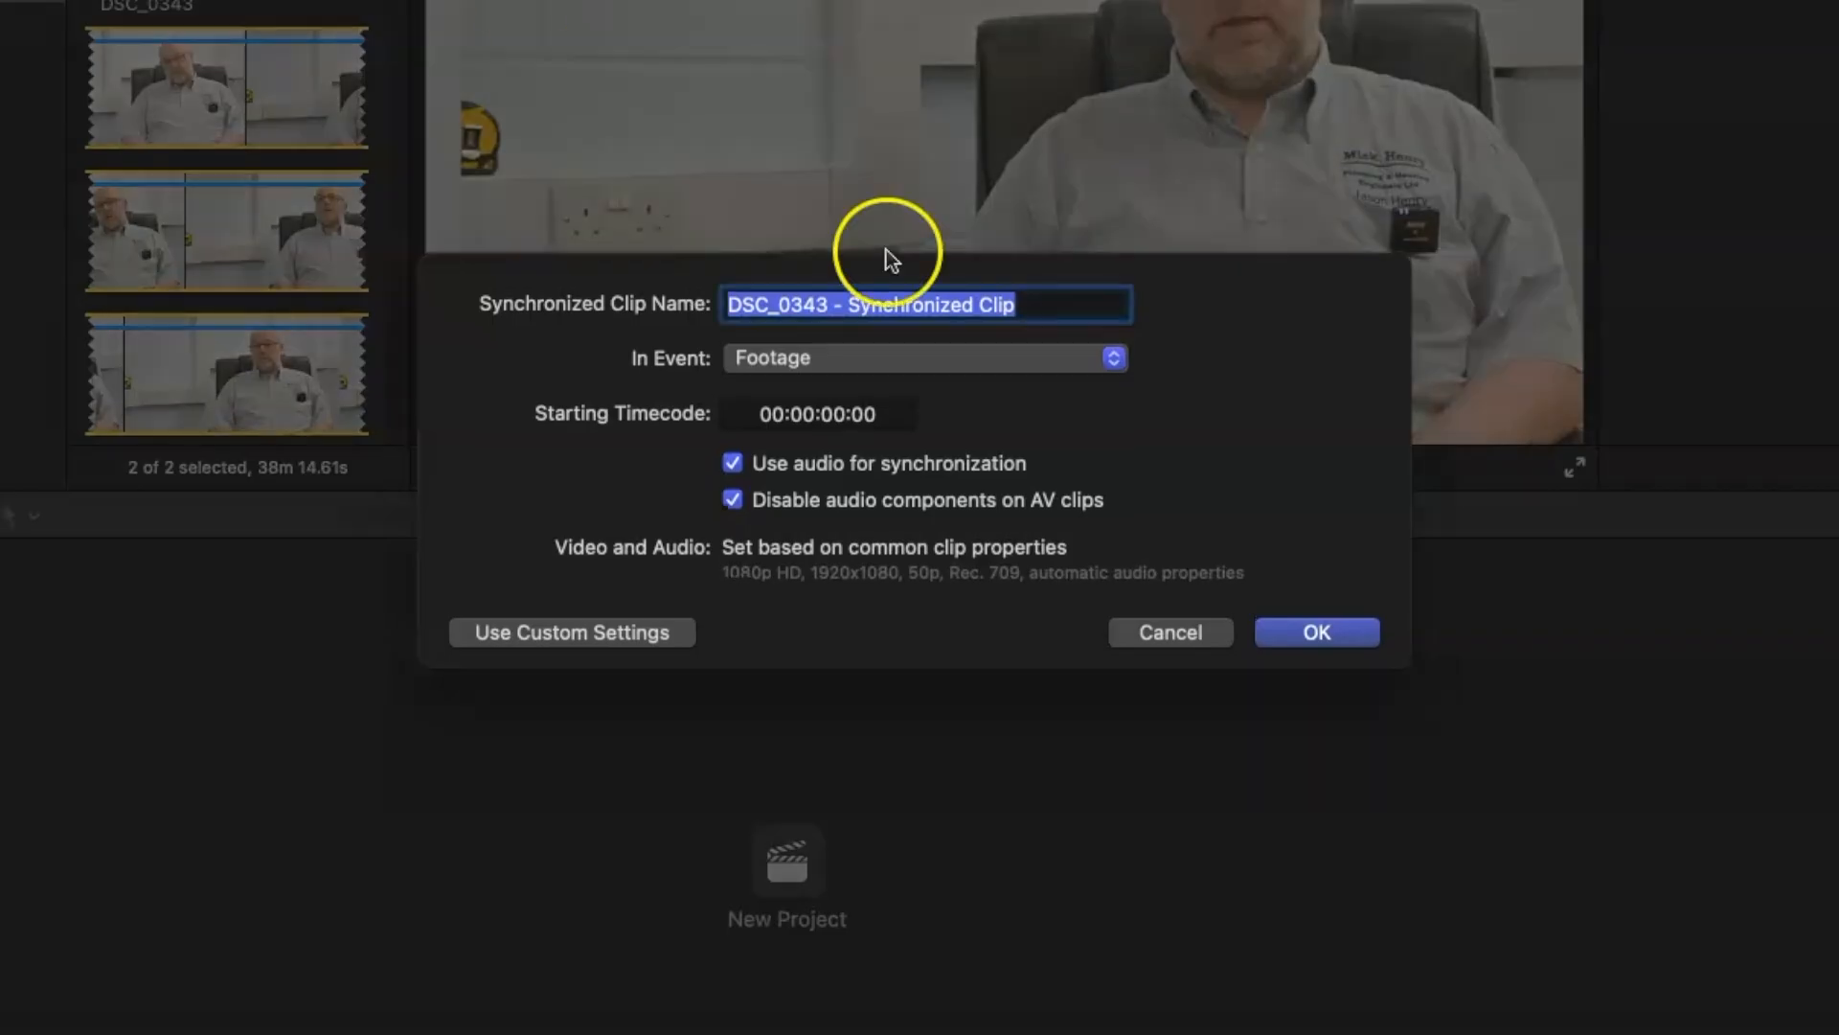
{"action": "type", "text": "Synced "}
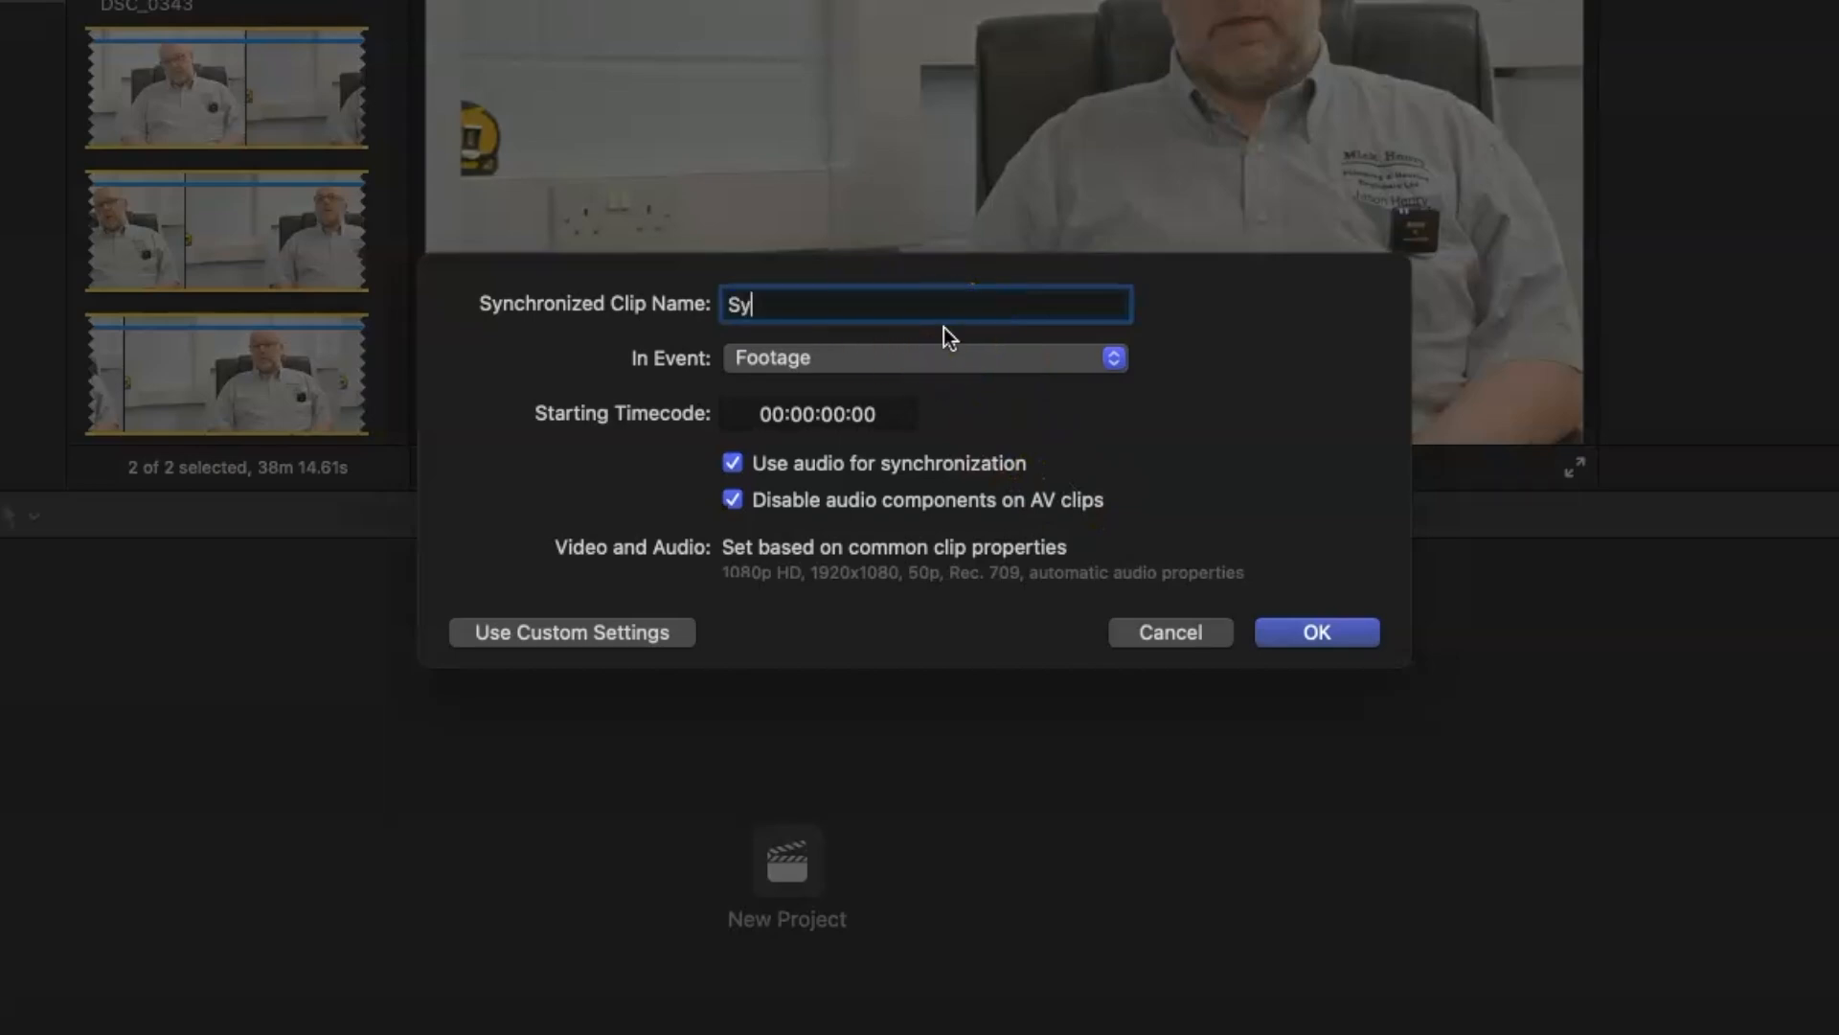
{"action": "type", "text": "Clip"}
{"action": "left_click", "coordinate": [1295, 640]}
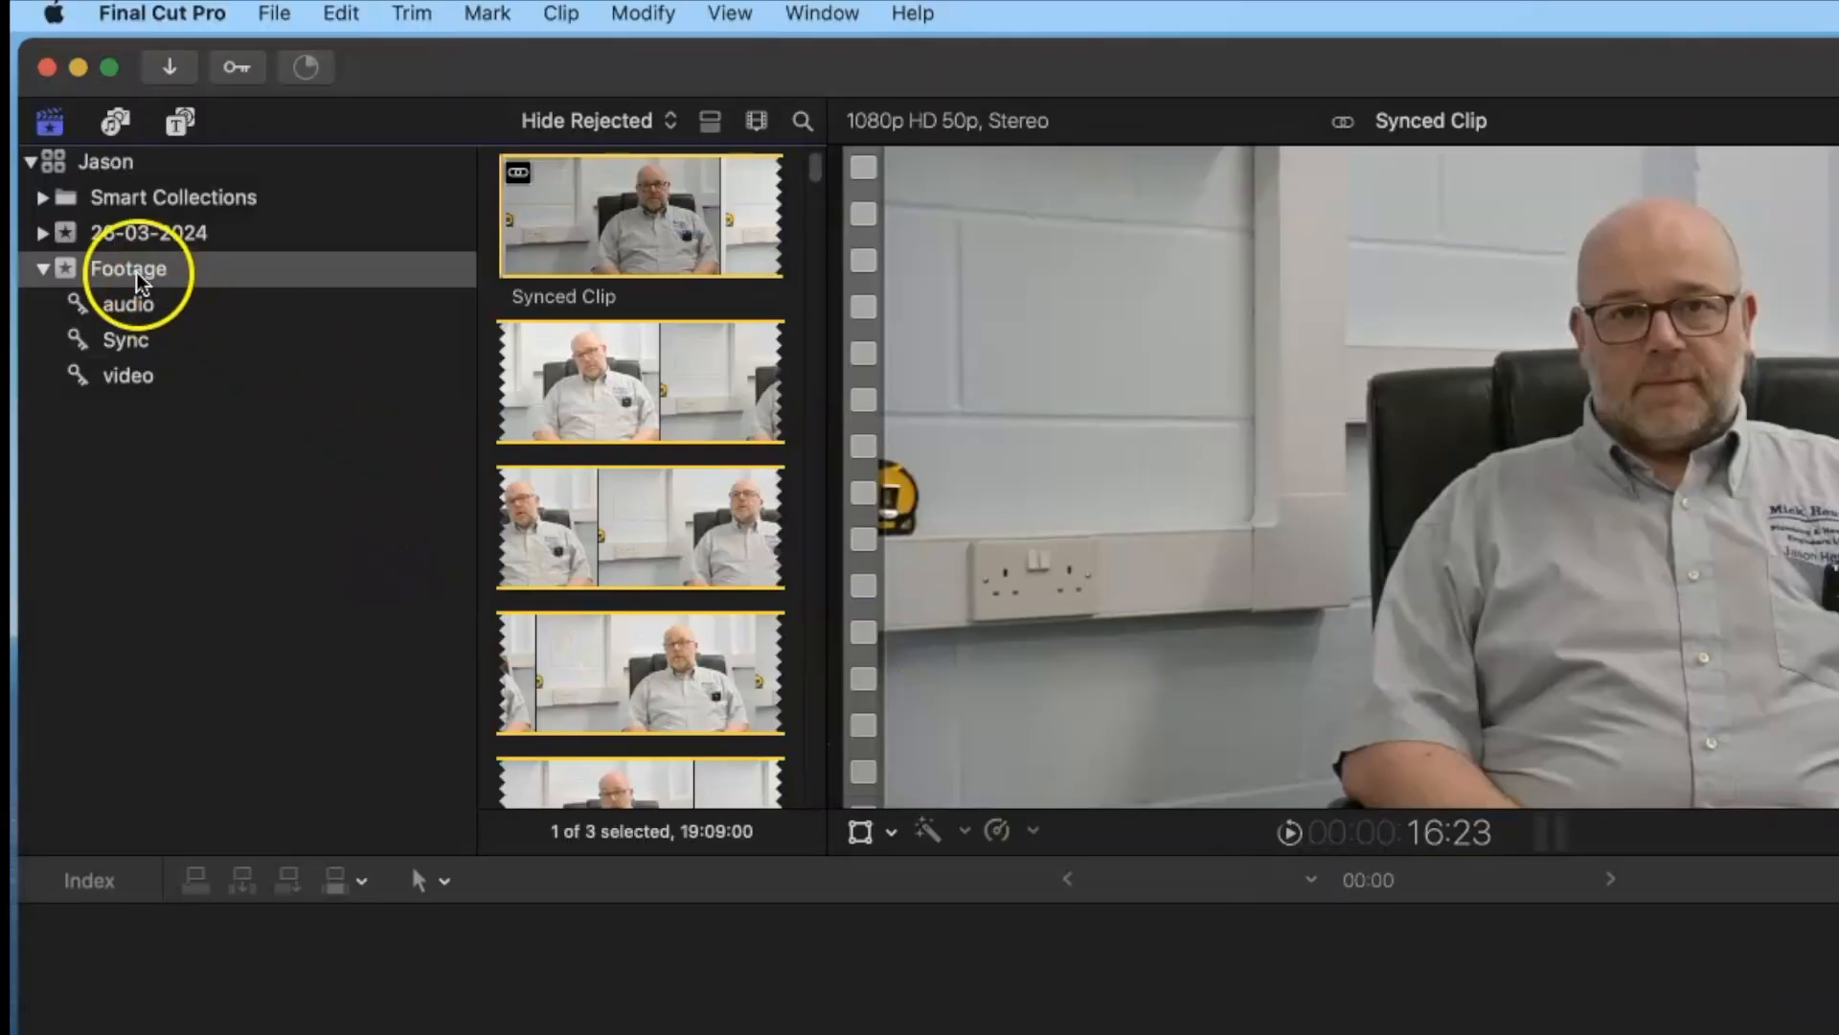
Step: Select all clips in the Footage event, including Synced Clip, and copy them
{"action": "left_click", "coordinate": [139, 278]}
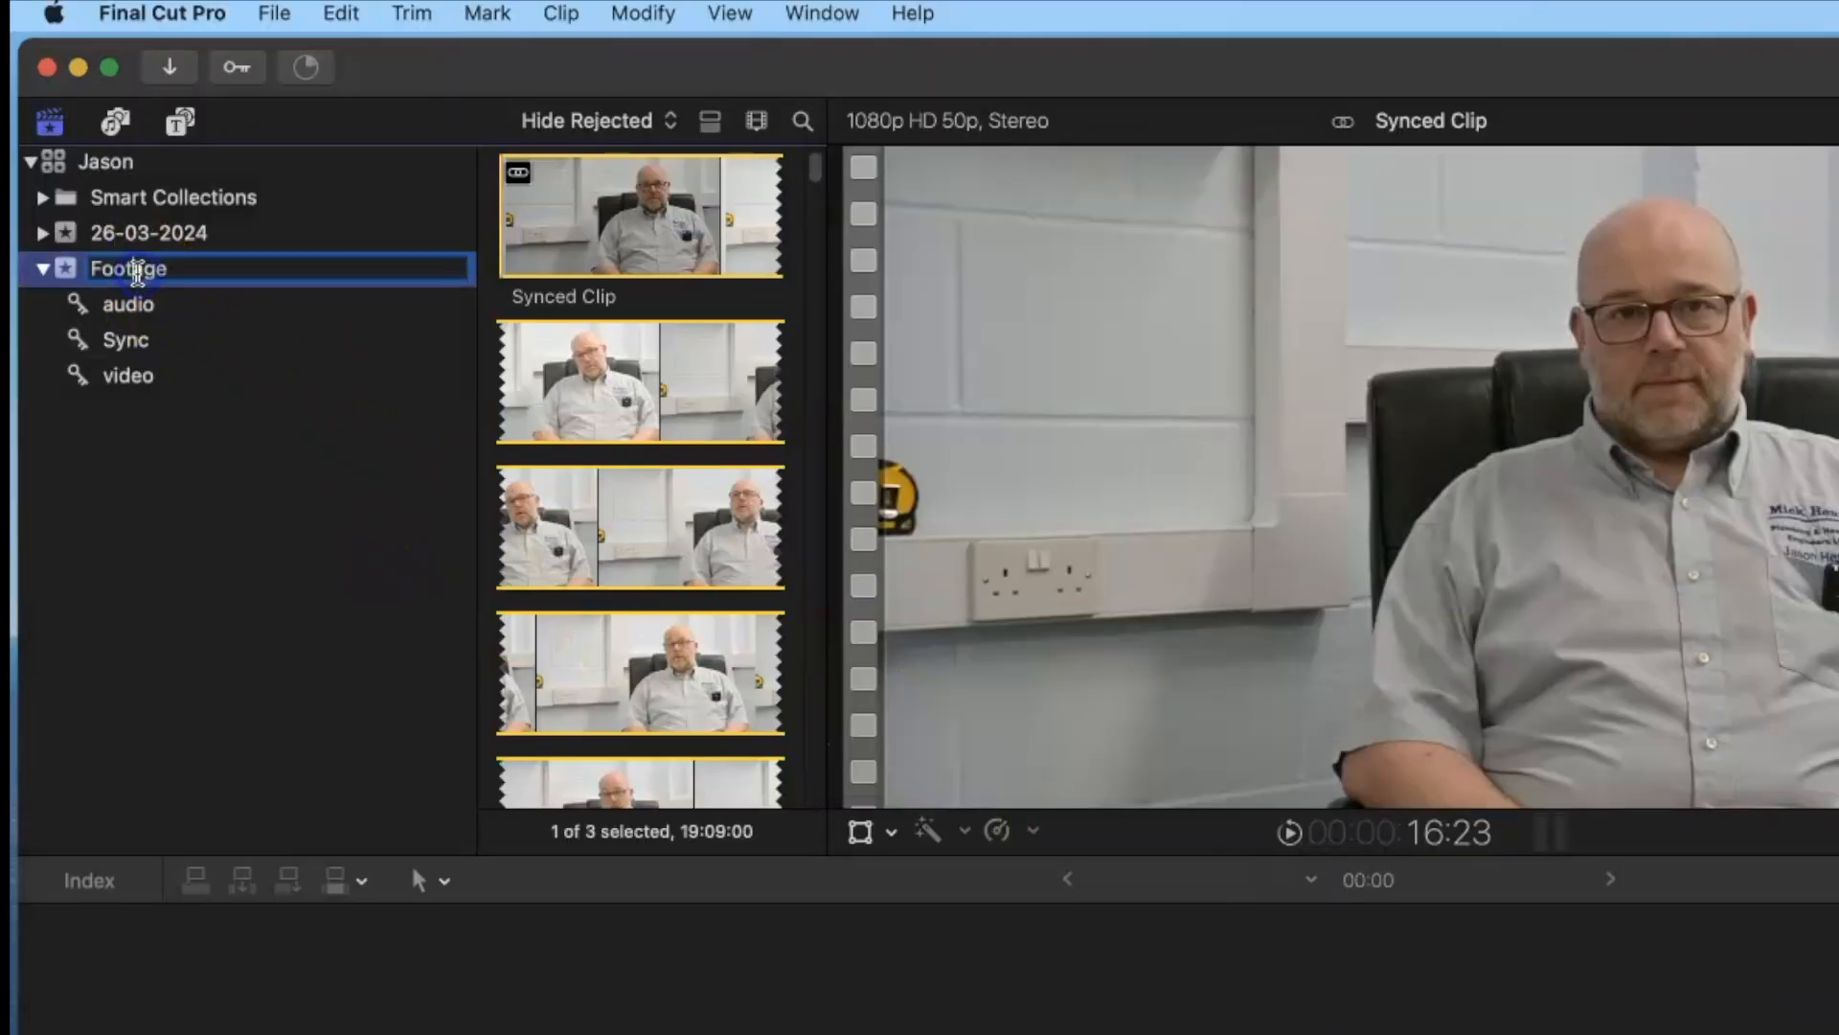
{"action": "left_click", "coordinate": [180, 337]}
{"action": "left_click", "coordinate": [161, 287]}
{"action": "left_click", "coordinate": [659, 275]}
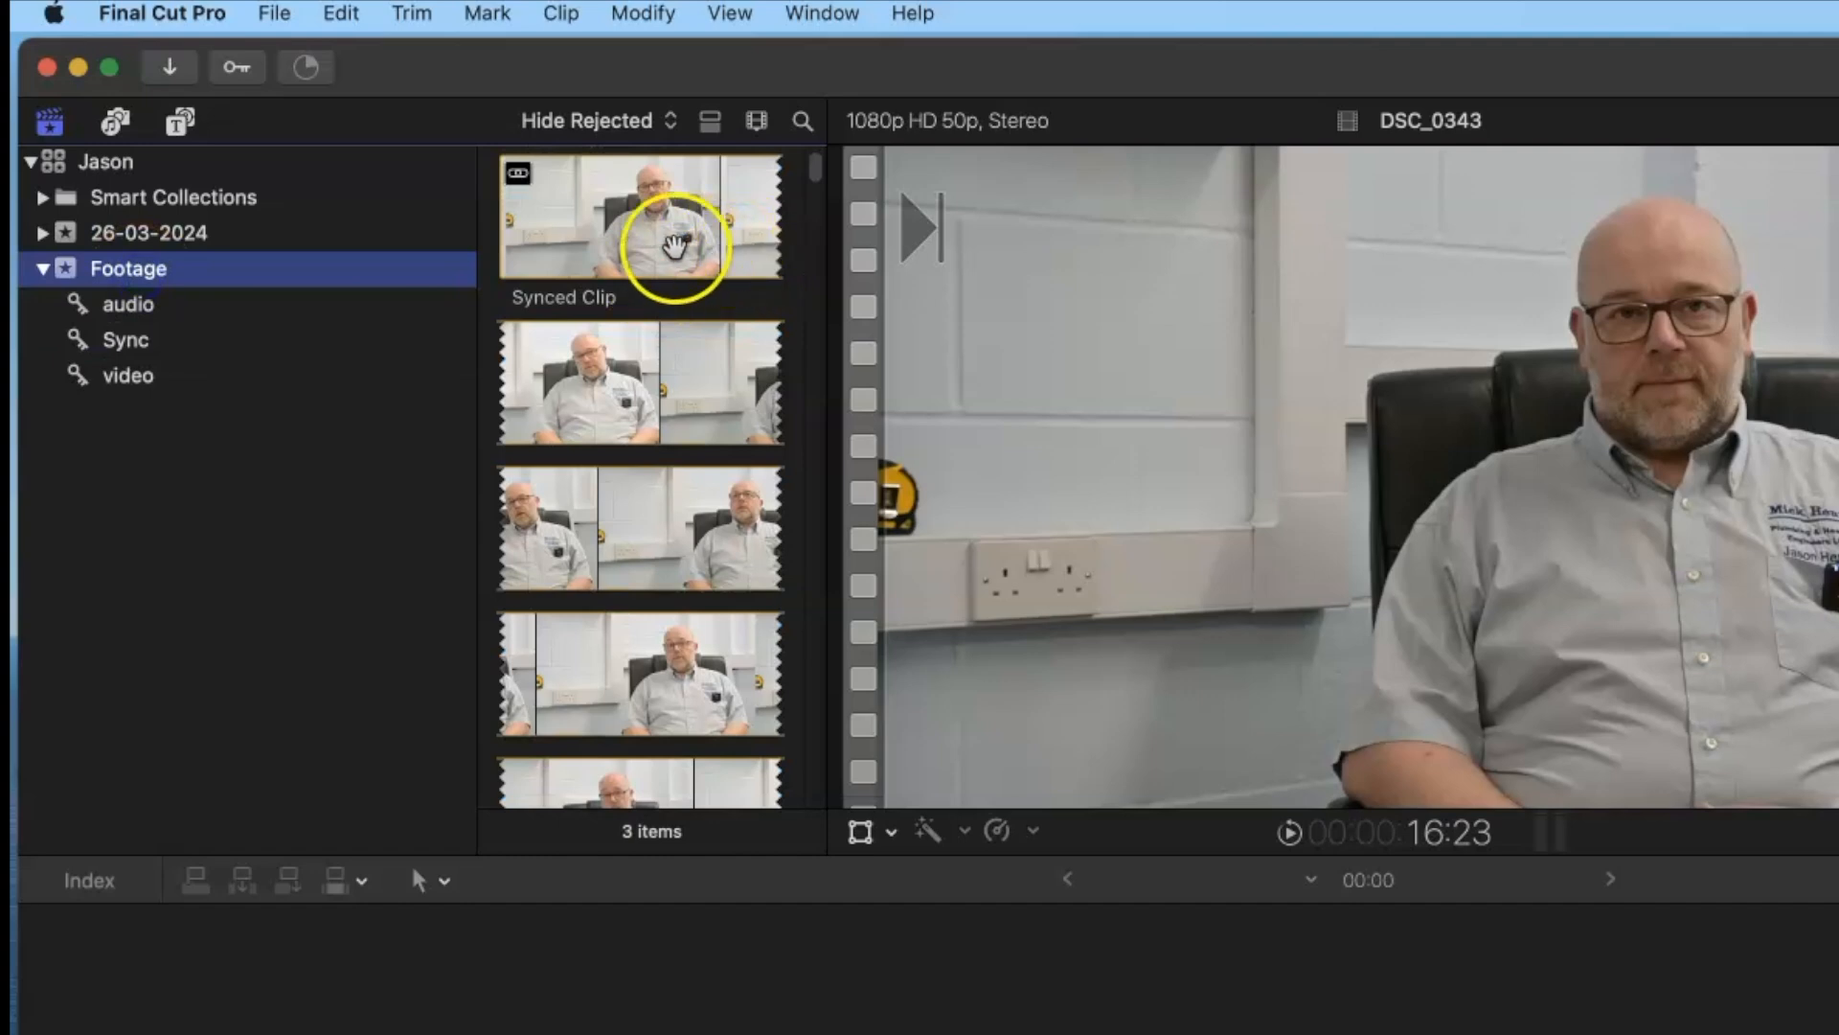
{"action": "key", "text": "super+a"}
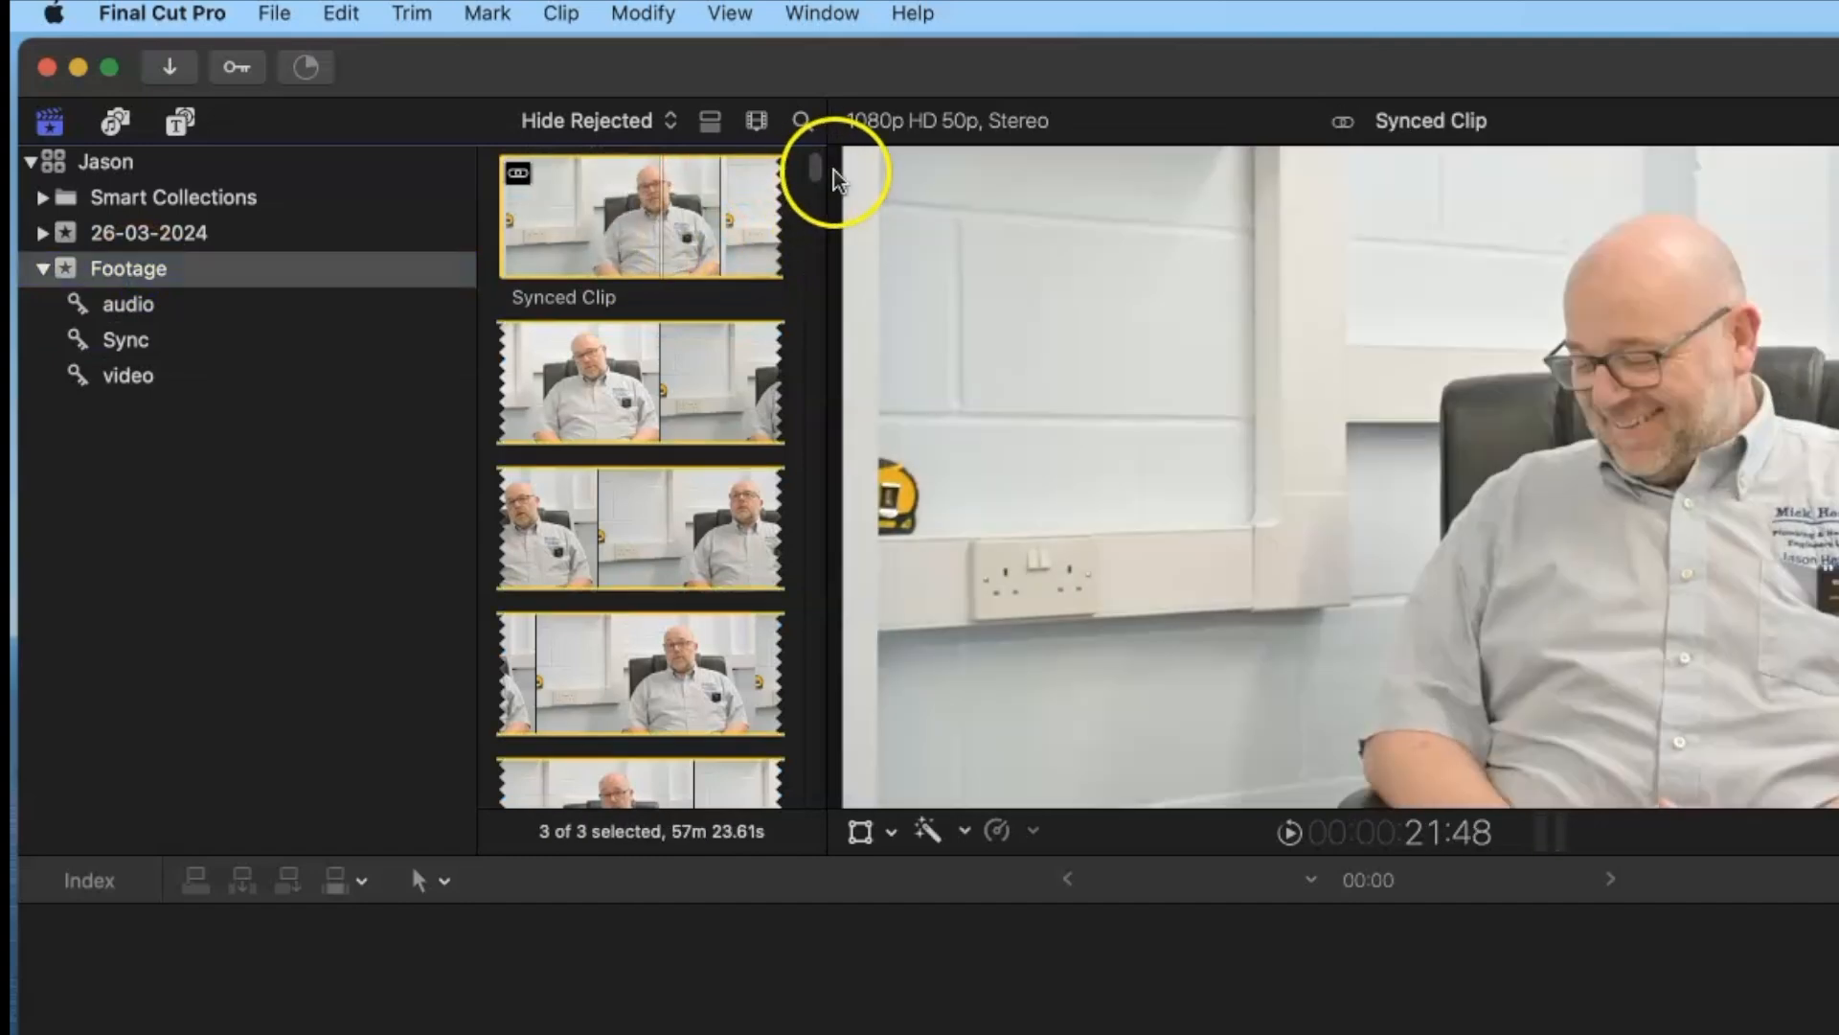
{"action": "left_click_drag", "start_coordinate": [820, 174], "coordinate": [861, 165]}
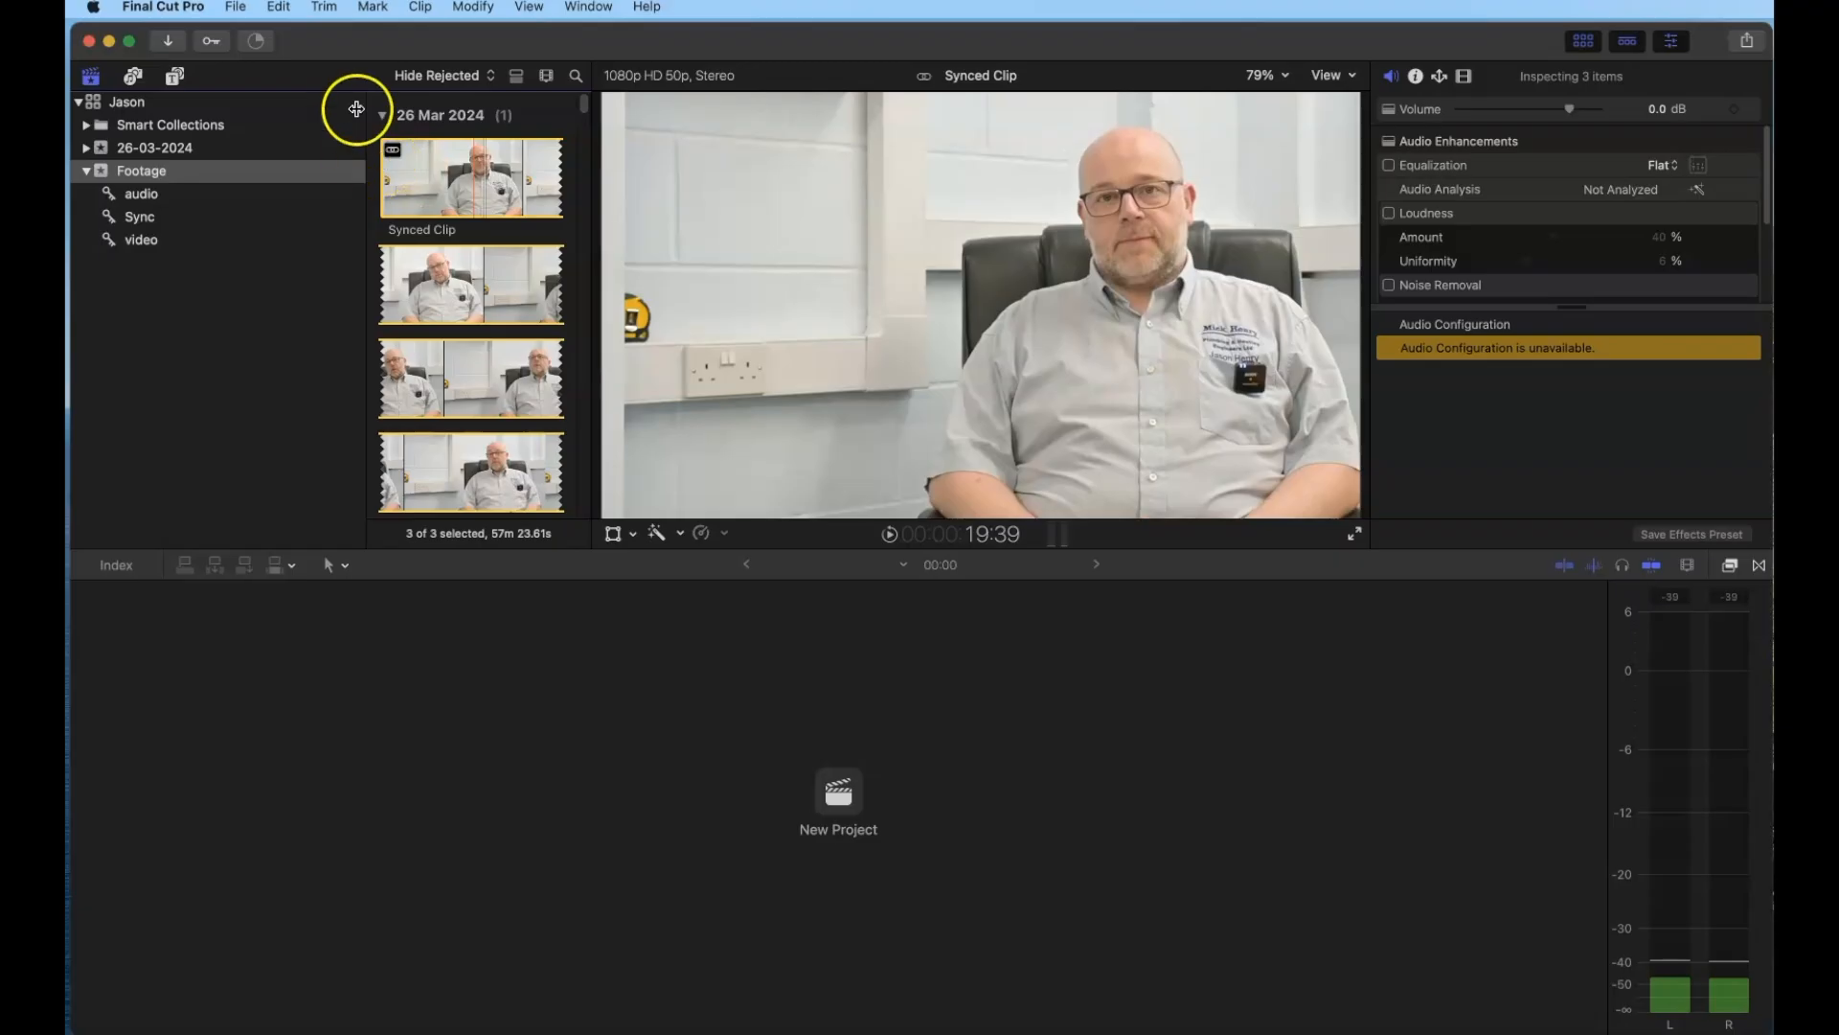
Step: Create a project in the Footage event with the same name as the library, at 1080p HD, 1920x1080 and 25p
{"action": "left_click", "coordinate": [240, 13]}
{"action": "mouse_move", "coordinate": [238, 36]}
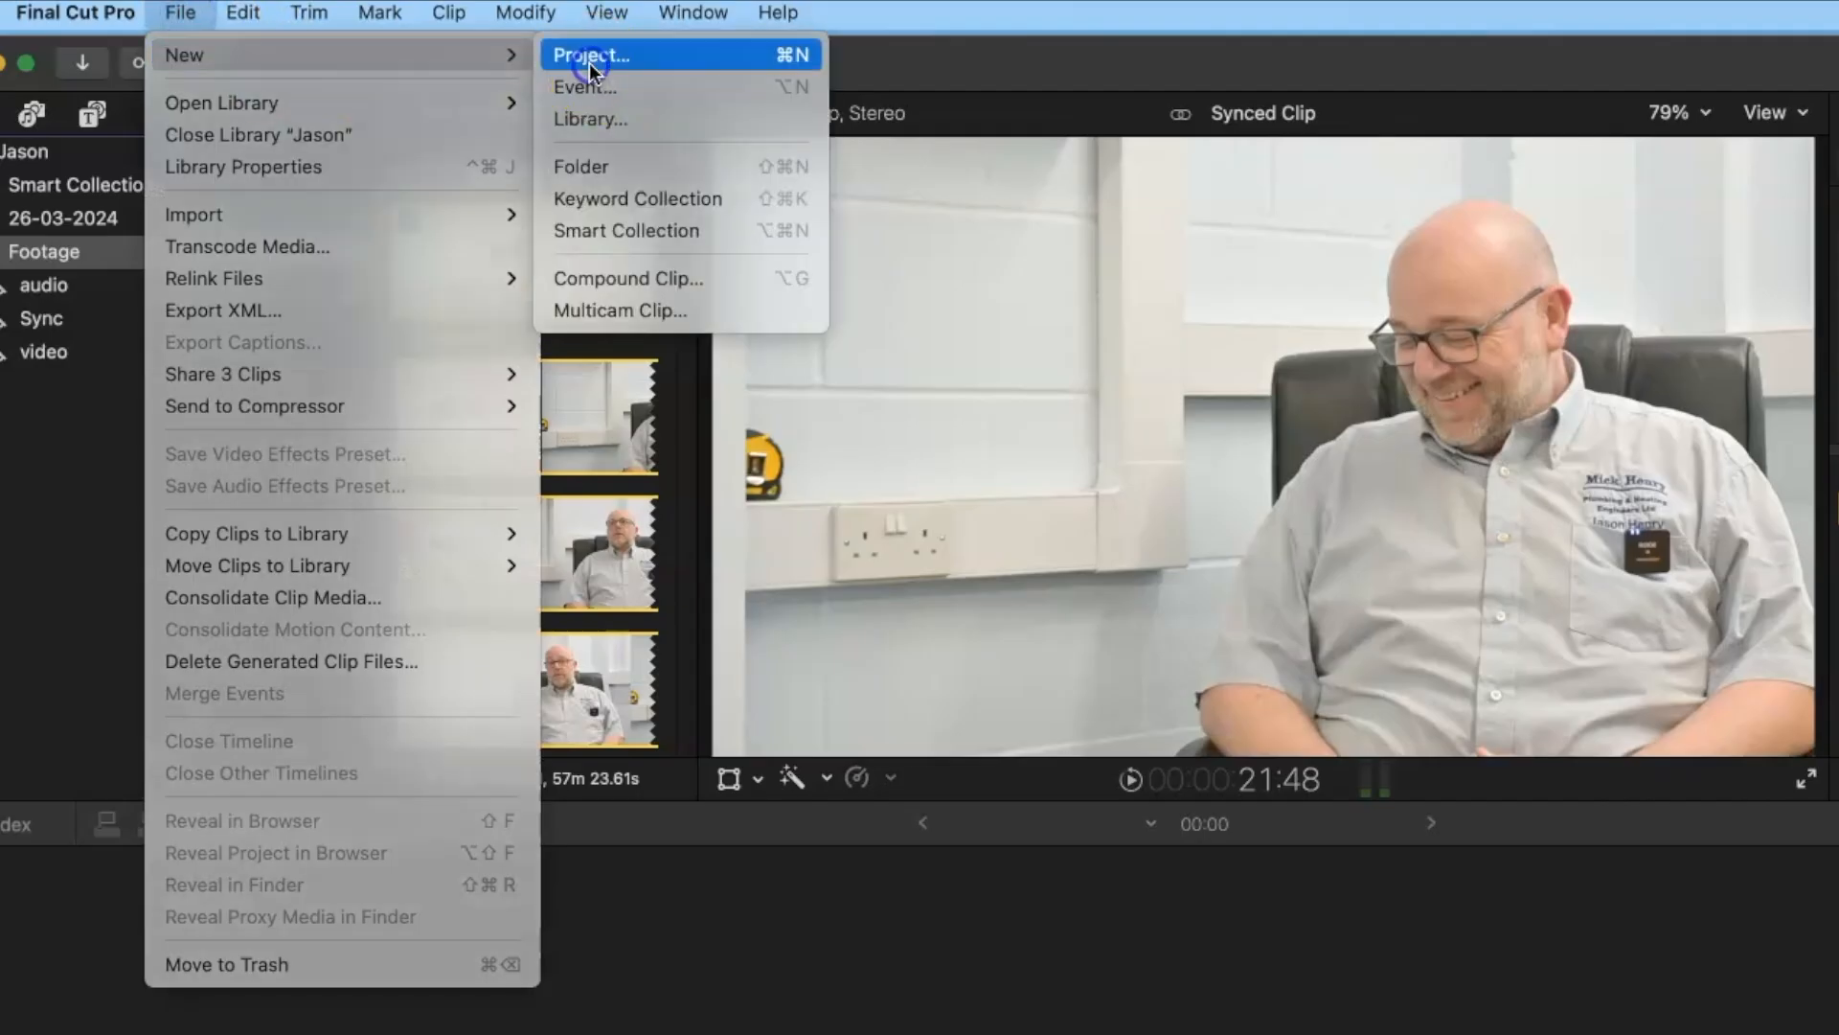
{"action": "left_click", "coordinate": [589, 61]}
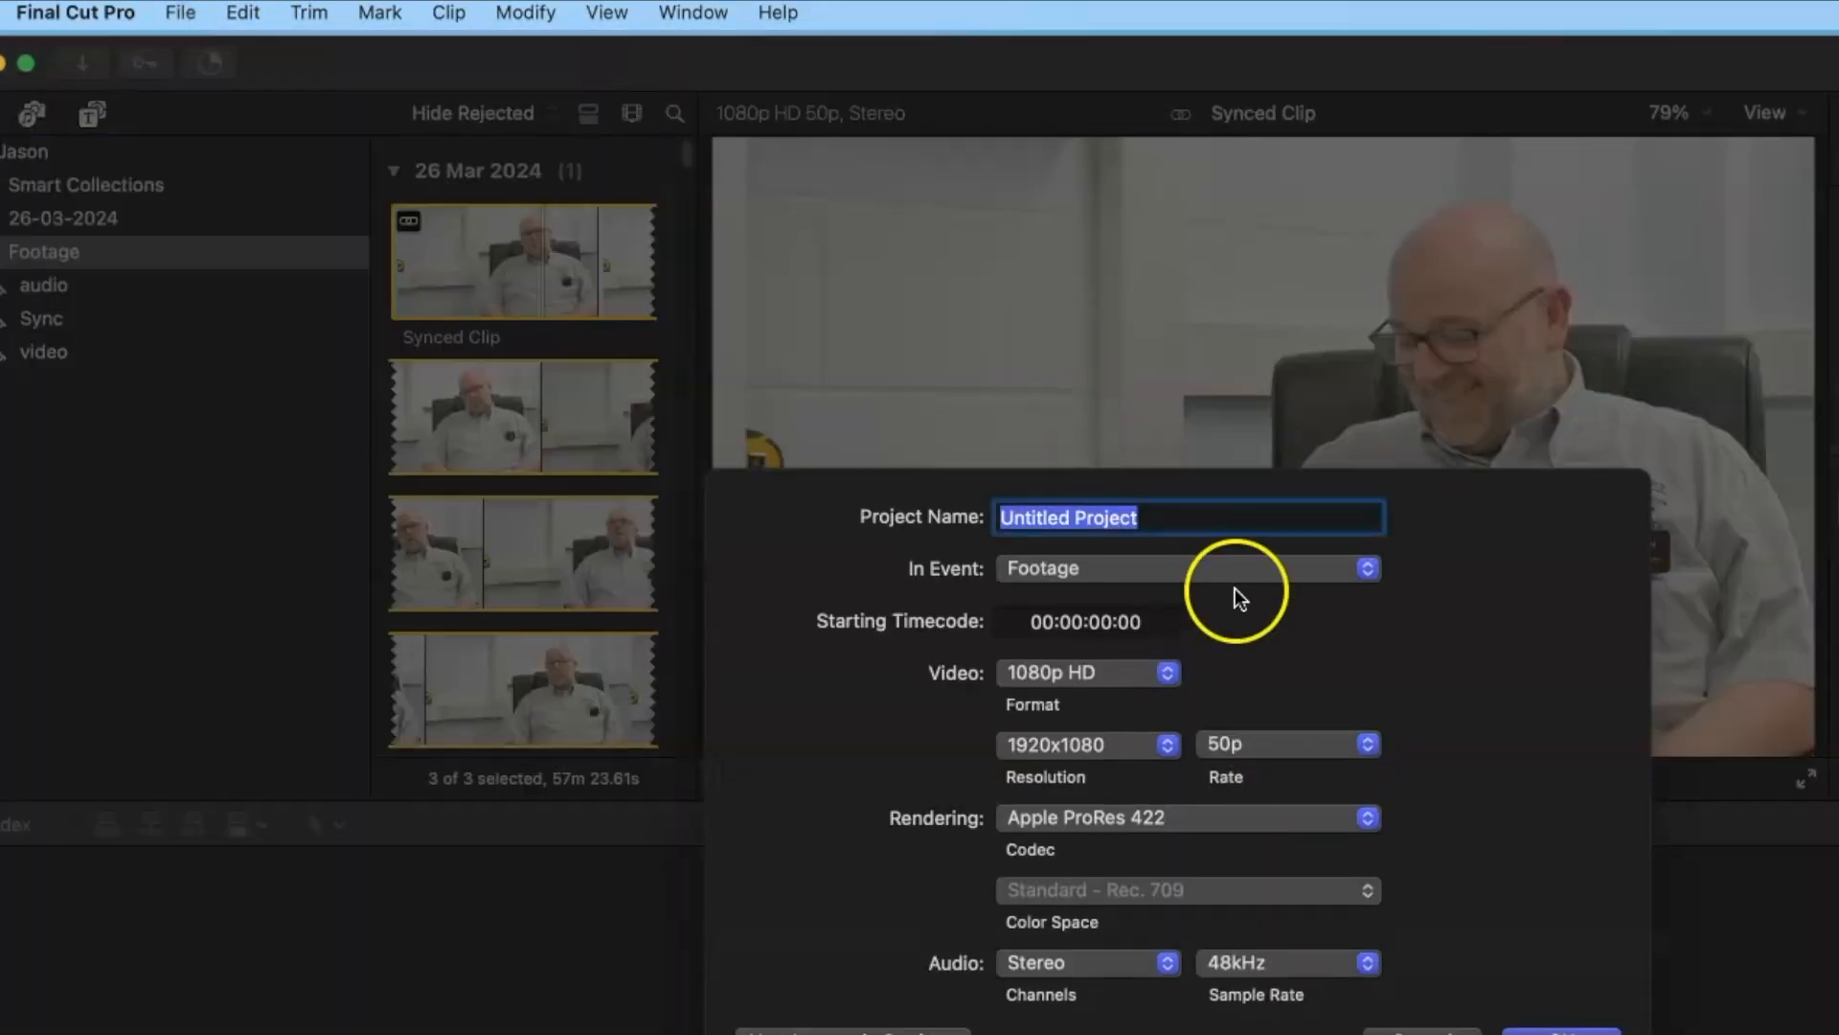
{"action": "type", "text": "Jason"}
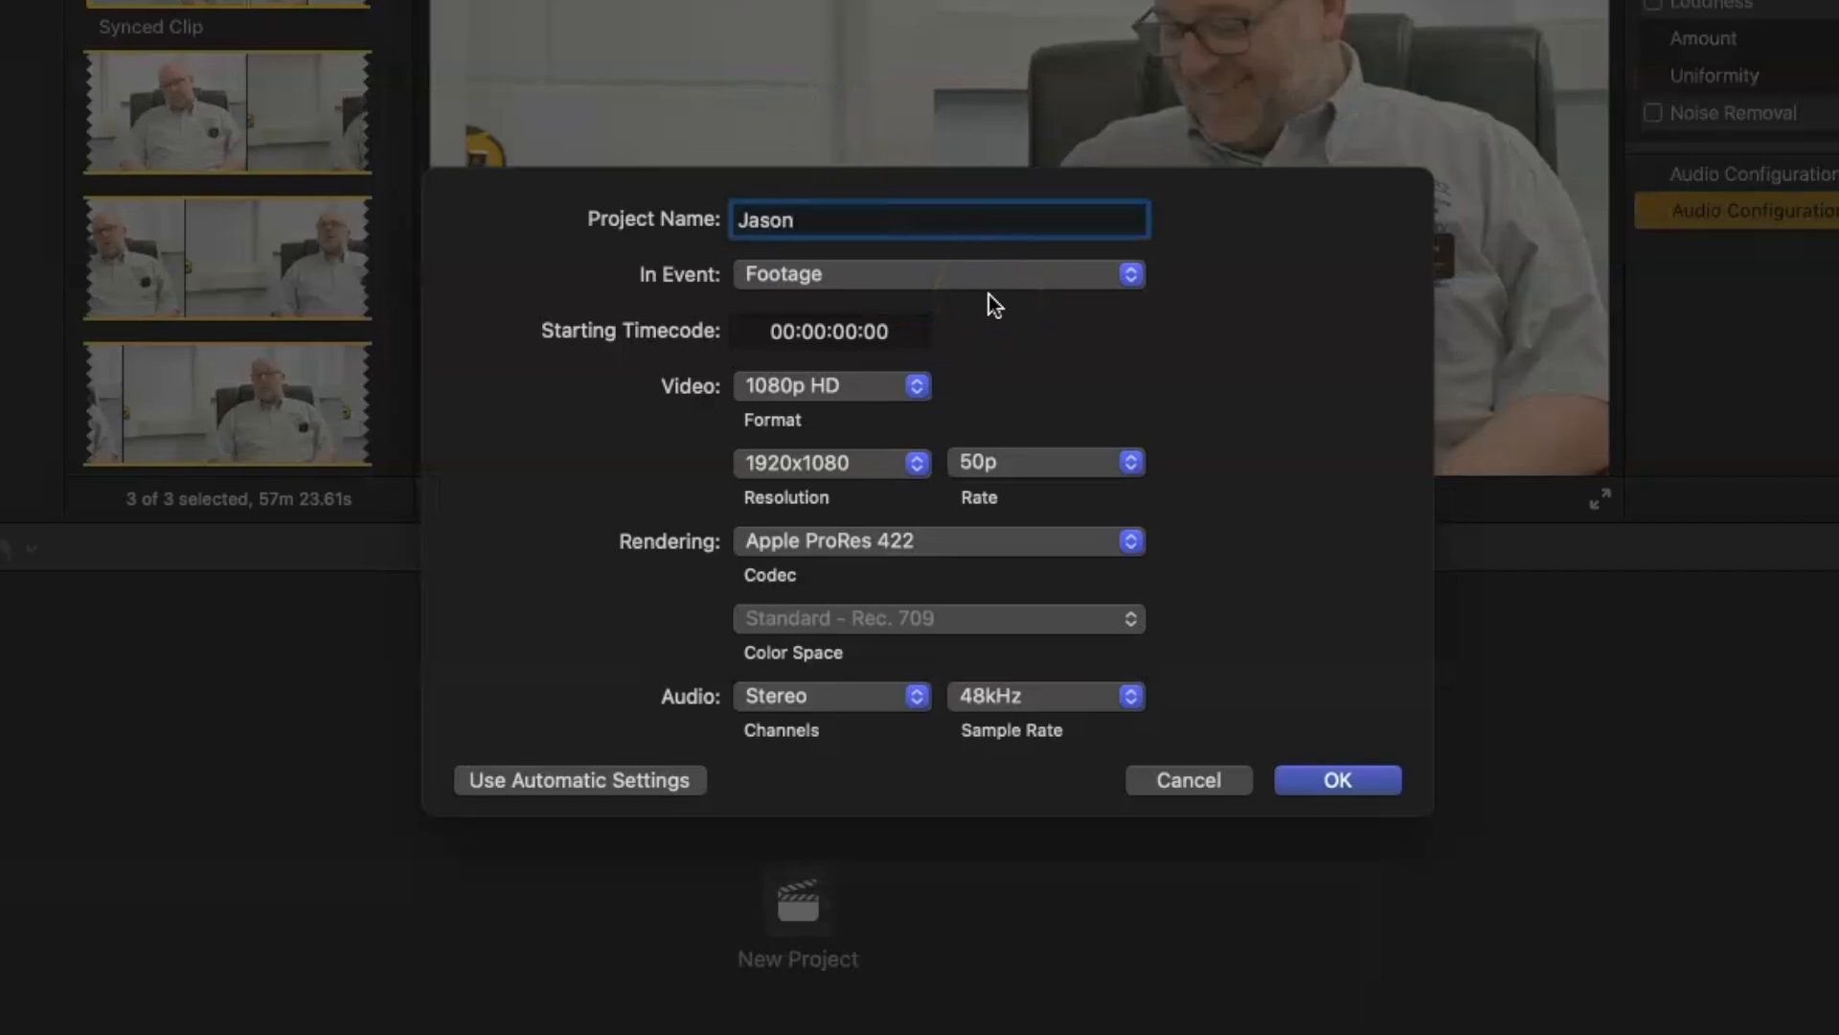
{"action": "left_click", "coordinate": [992, 459]}
{"action": "left_click", "coordinate": [999, 368]}
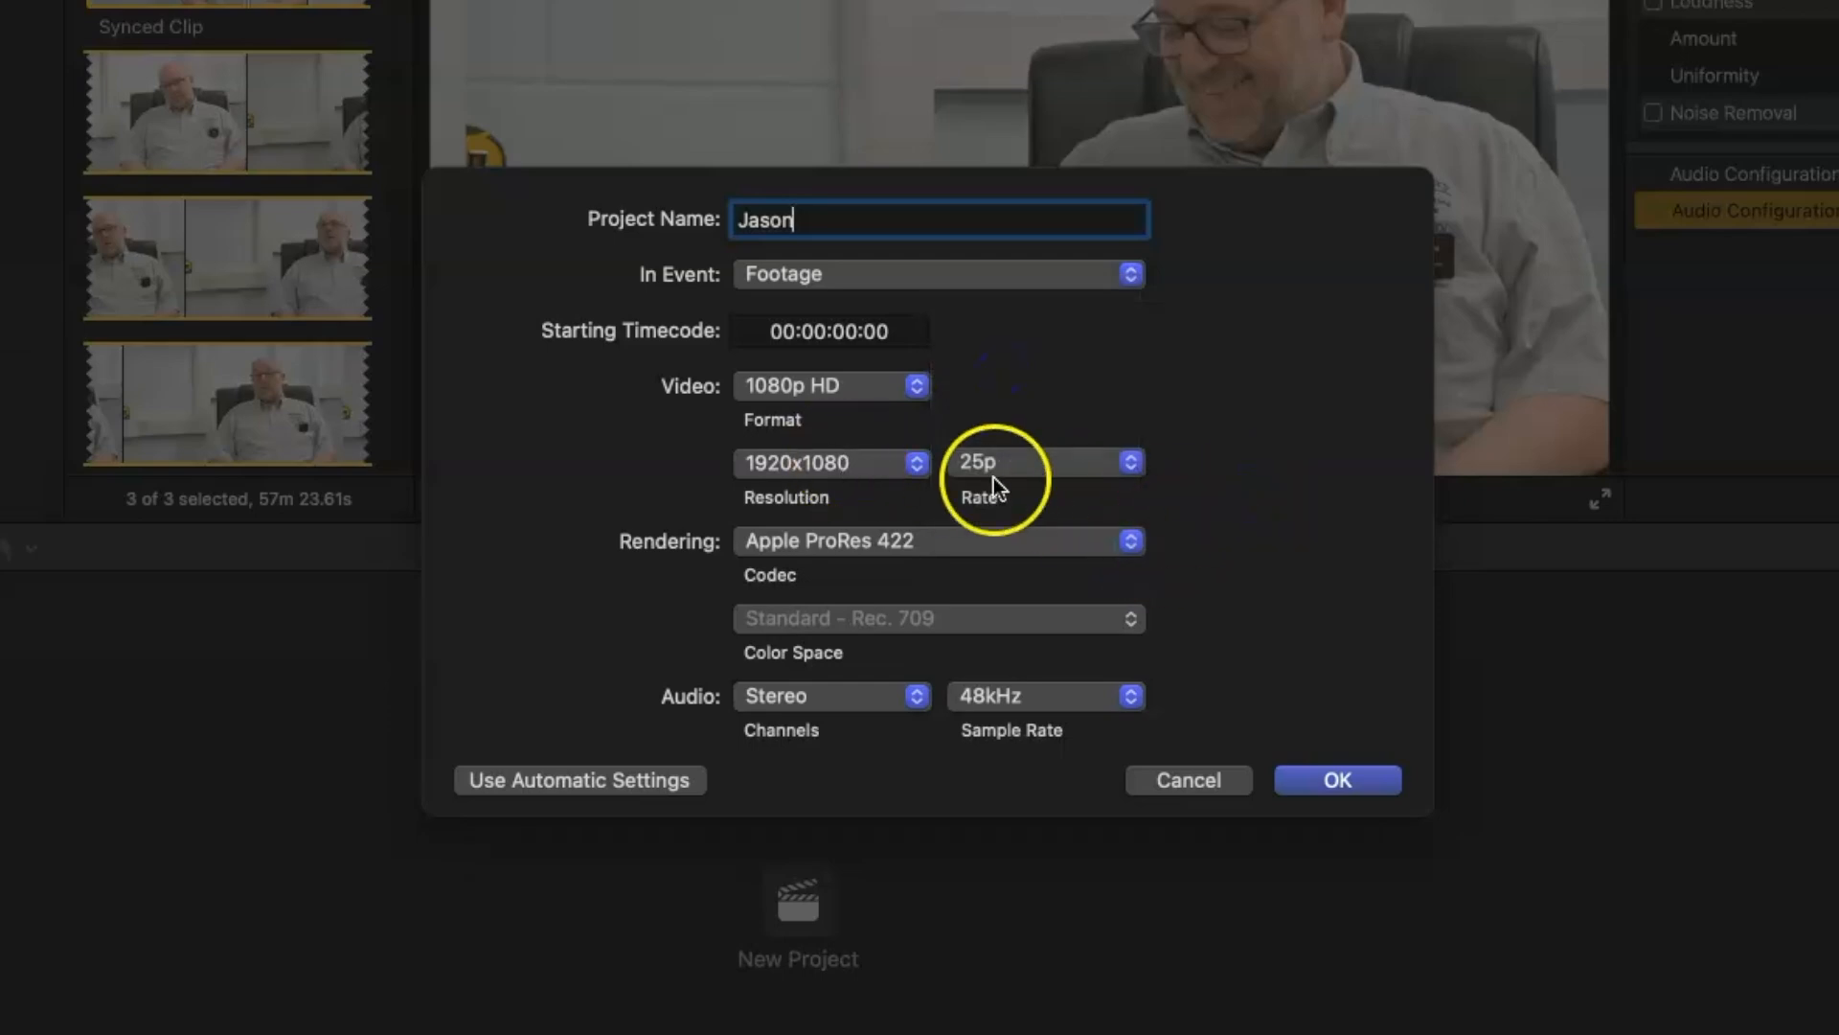
{"action": "left_click", "coordinate": [1339, 780]}
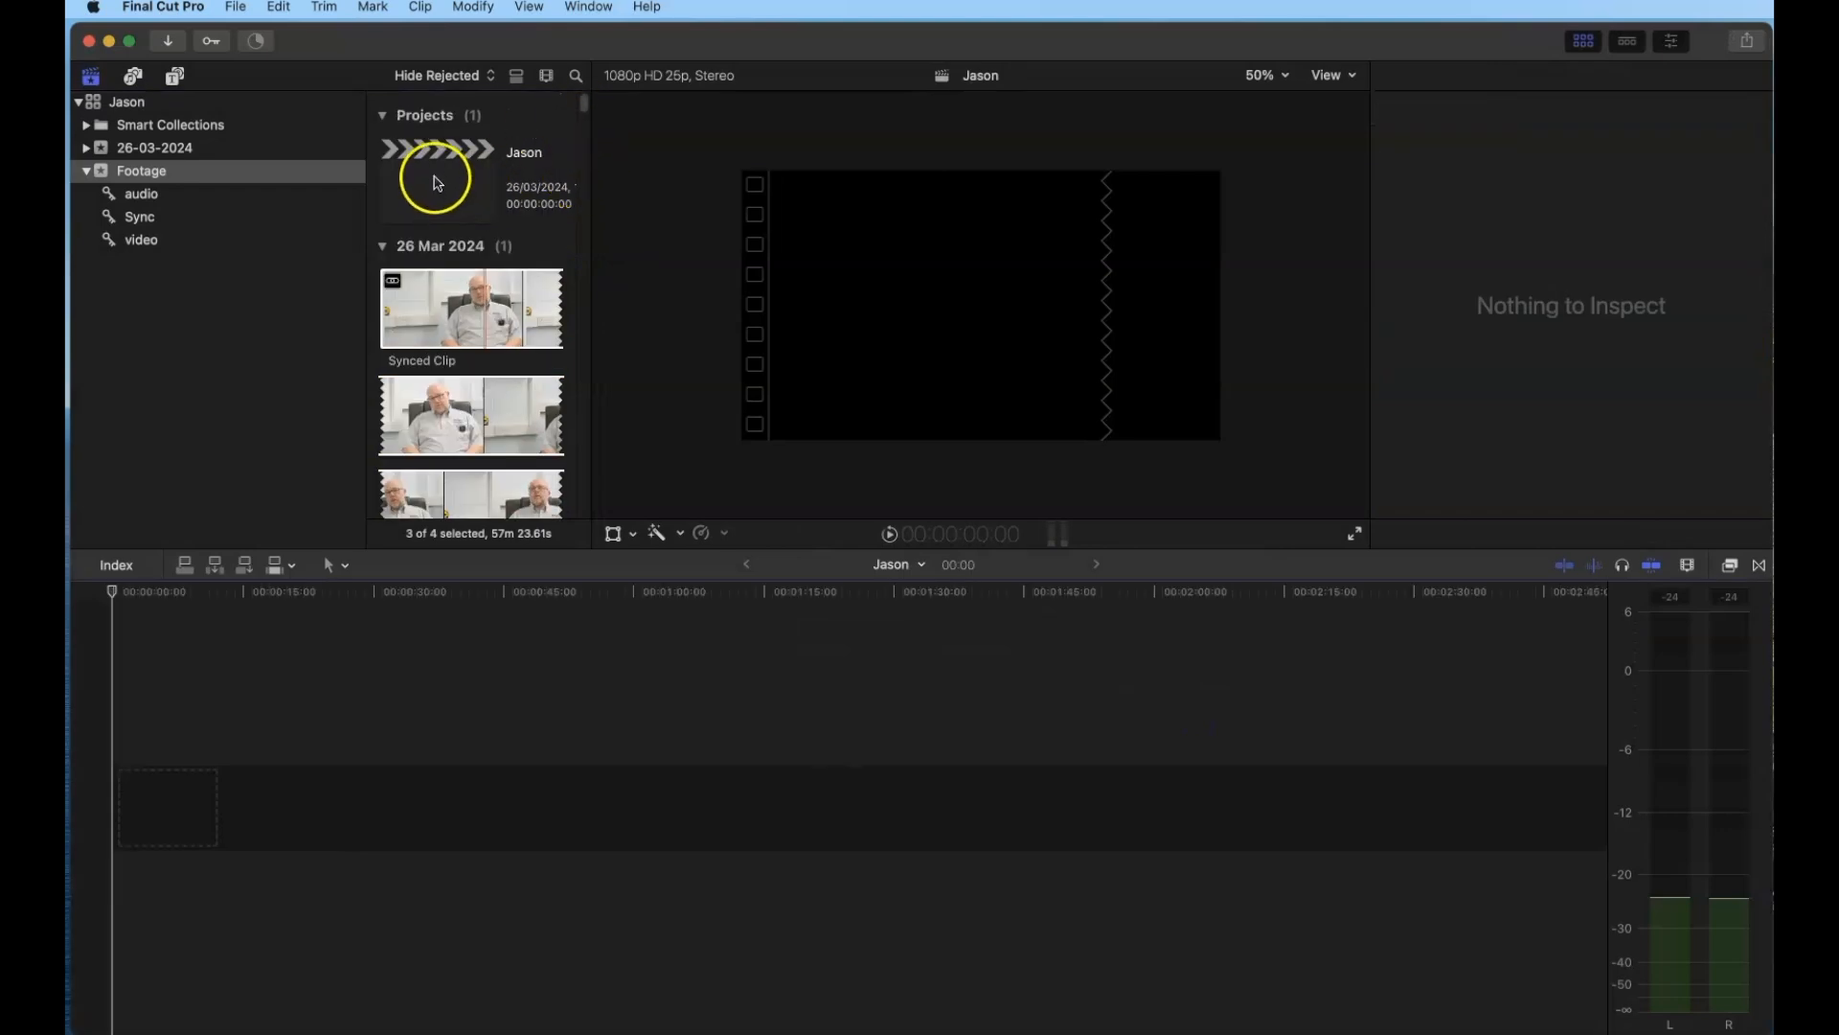
Step: Paste the copied clips into the new project's timeline and delete the gap in front of Synced Clip
{"action": "left_click", "coordinate": [437, 183]}
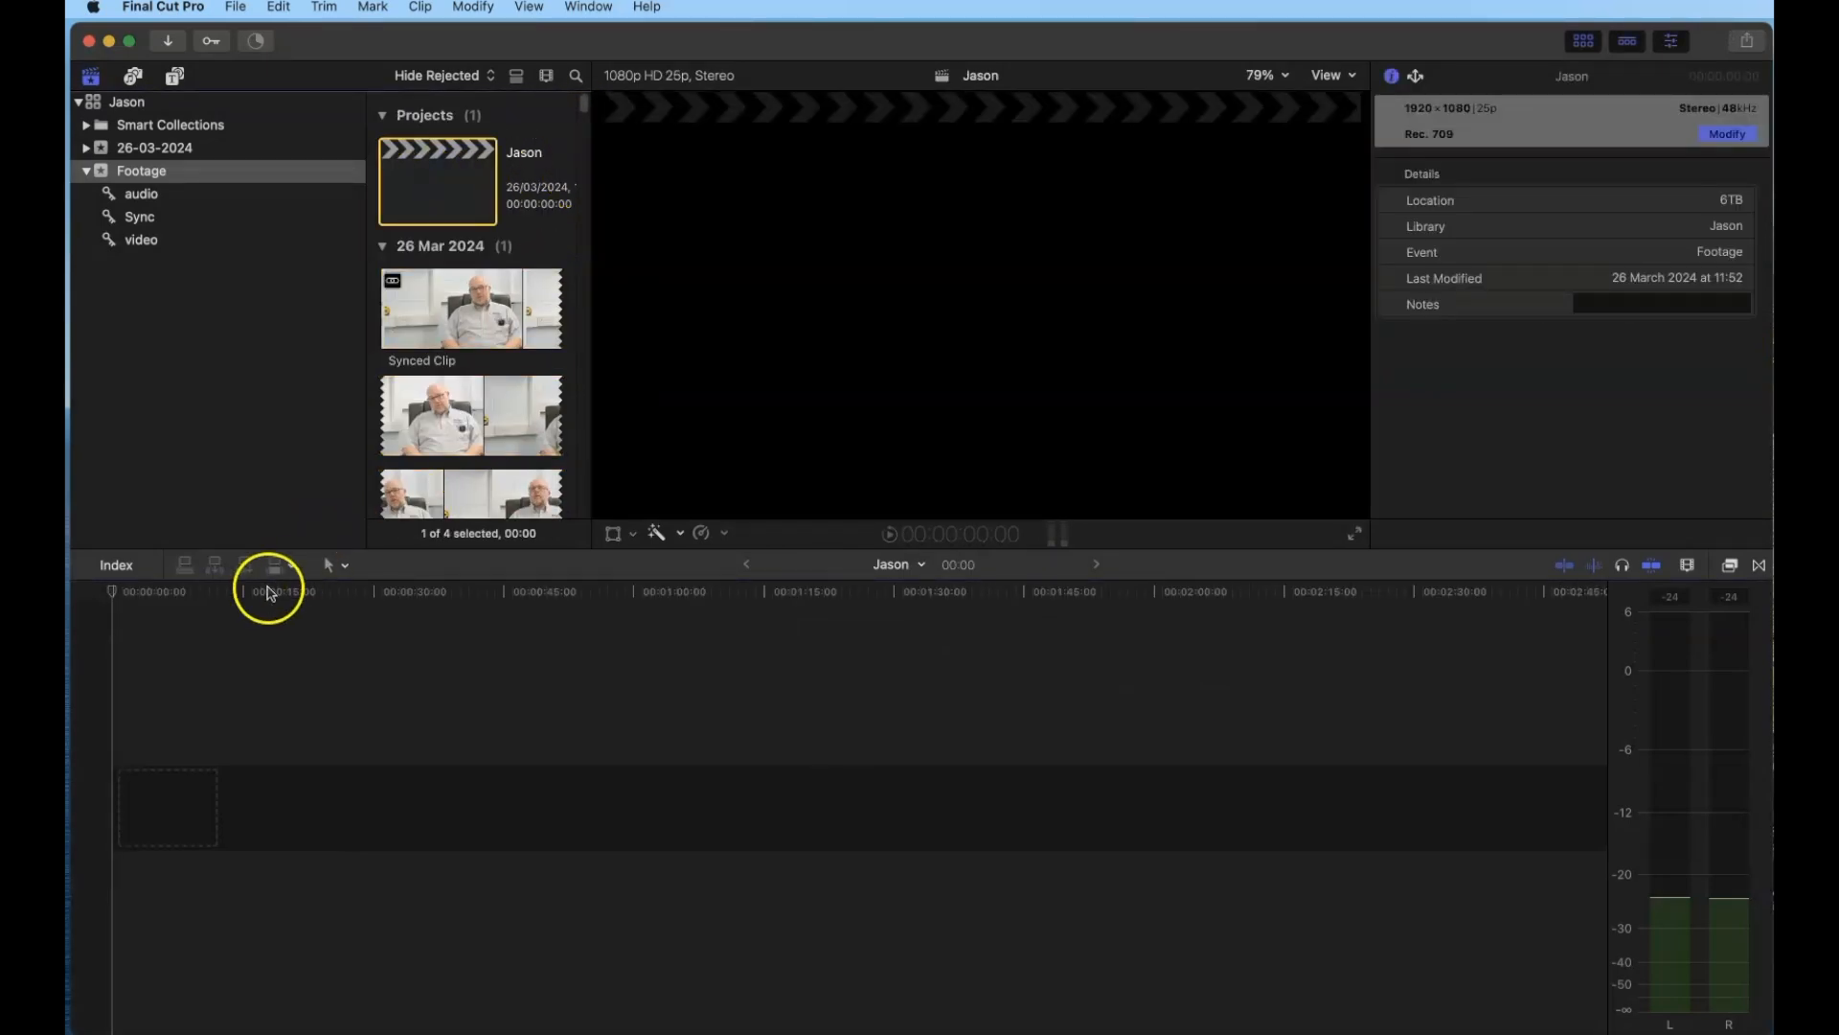
{"action": "left_click", "coordinate": [230, 591]}
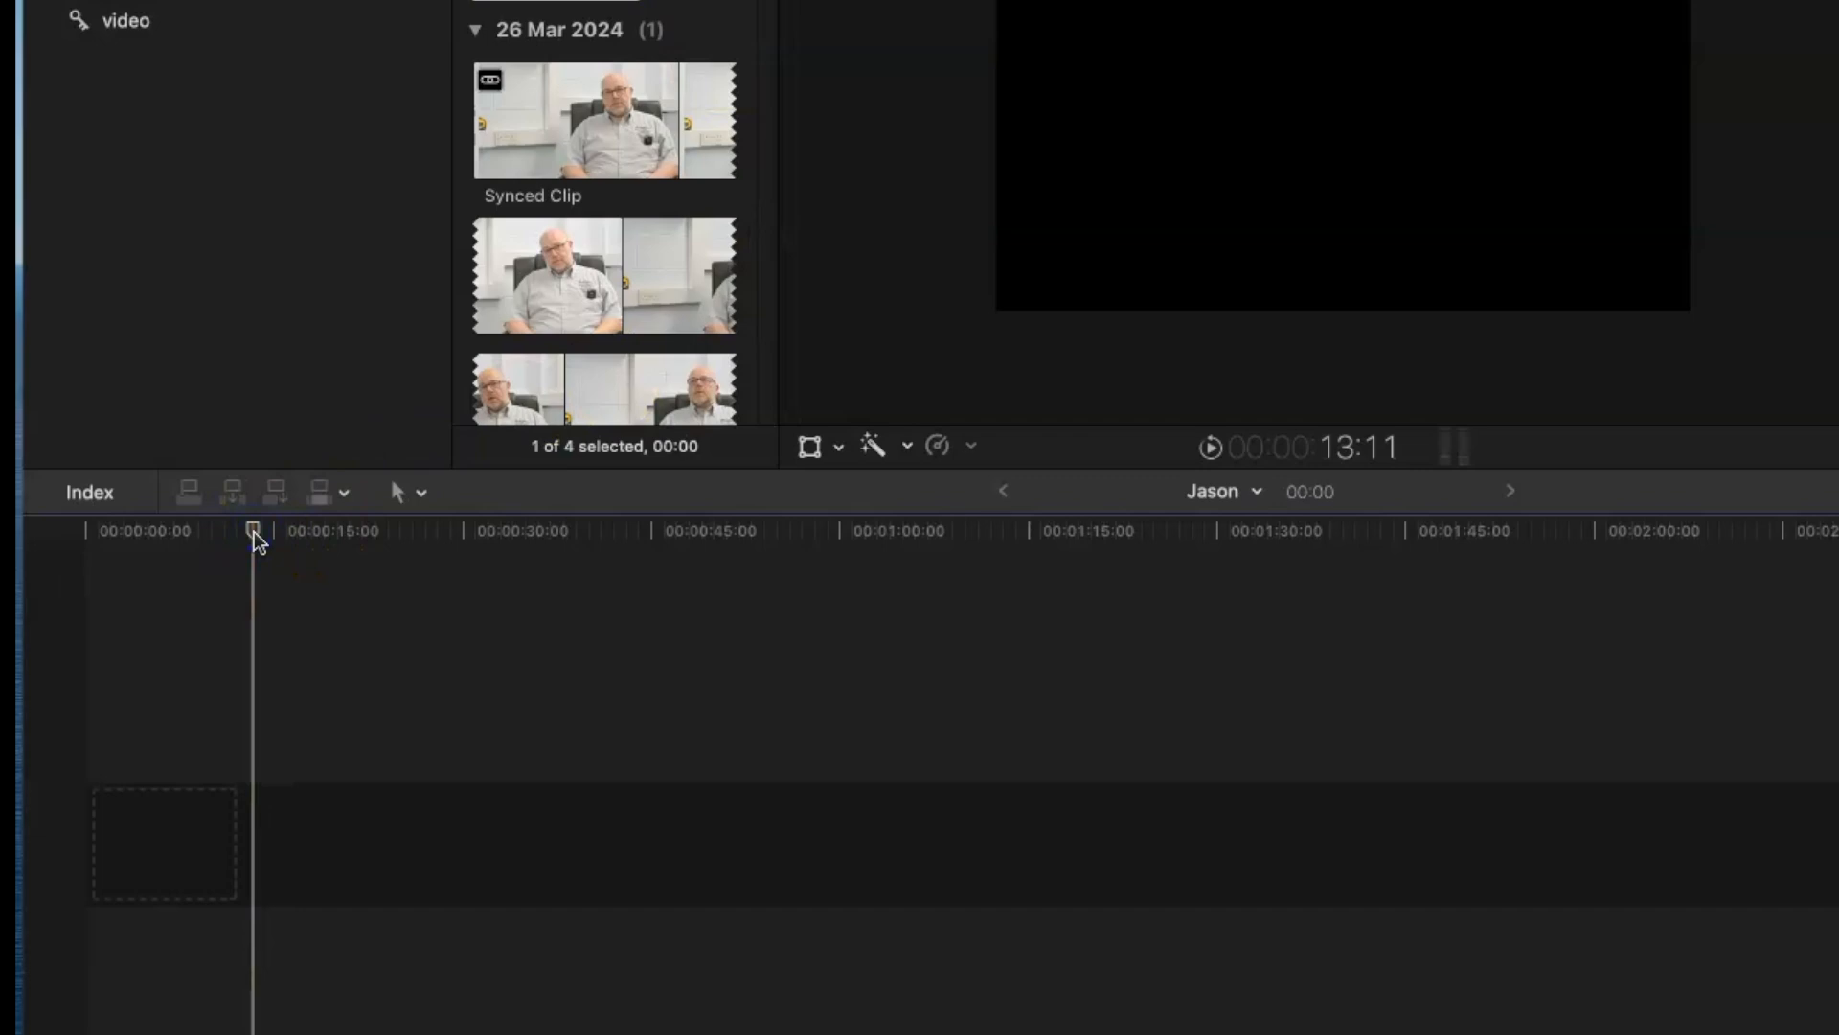
{"action": "key", "text": "super+v"}
{"action": "left_click", "coordinate": [192, 816]}
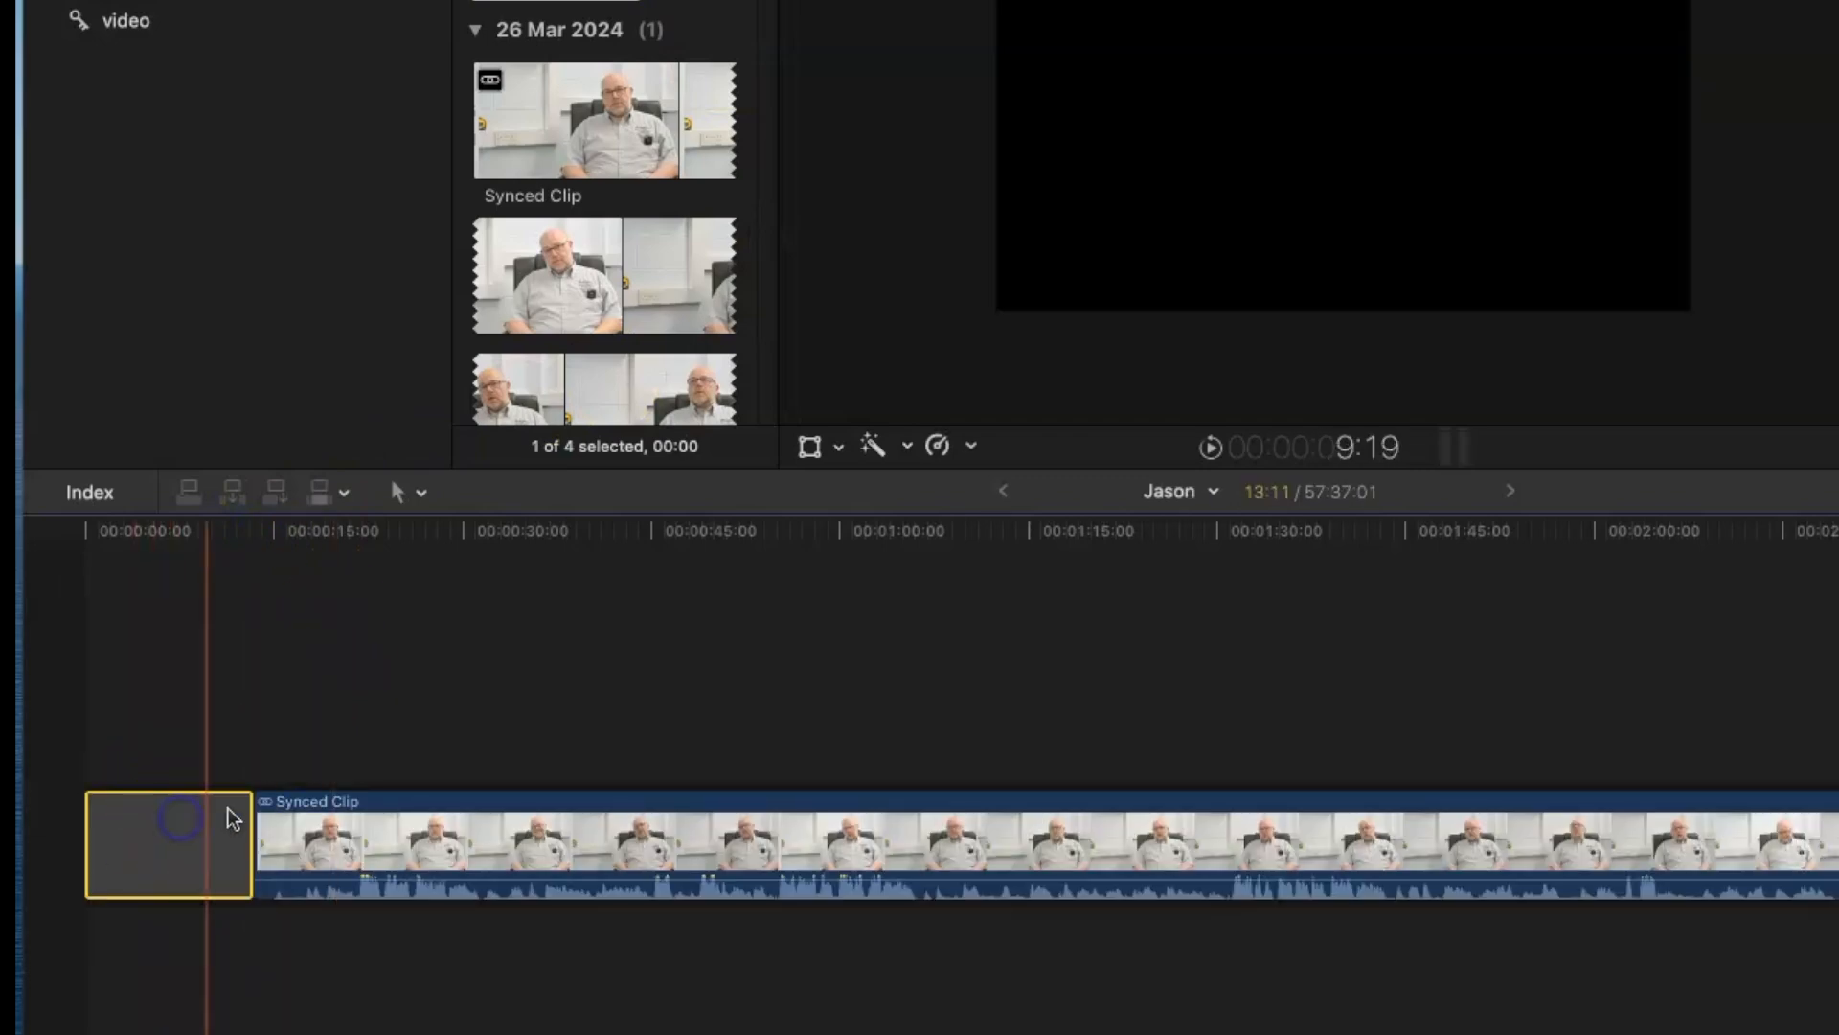
{"action": "key", "text": "Delete"}
Step: Delete the DSC_0343 and STE-000 clips from the timeline, leaving only Synced Clip
{"action": "left_click", "coordinate": [635, 676]}
{"action": "left_click", "coordinate": [730, 695]}
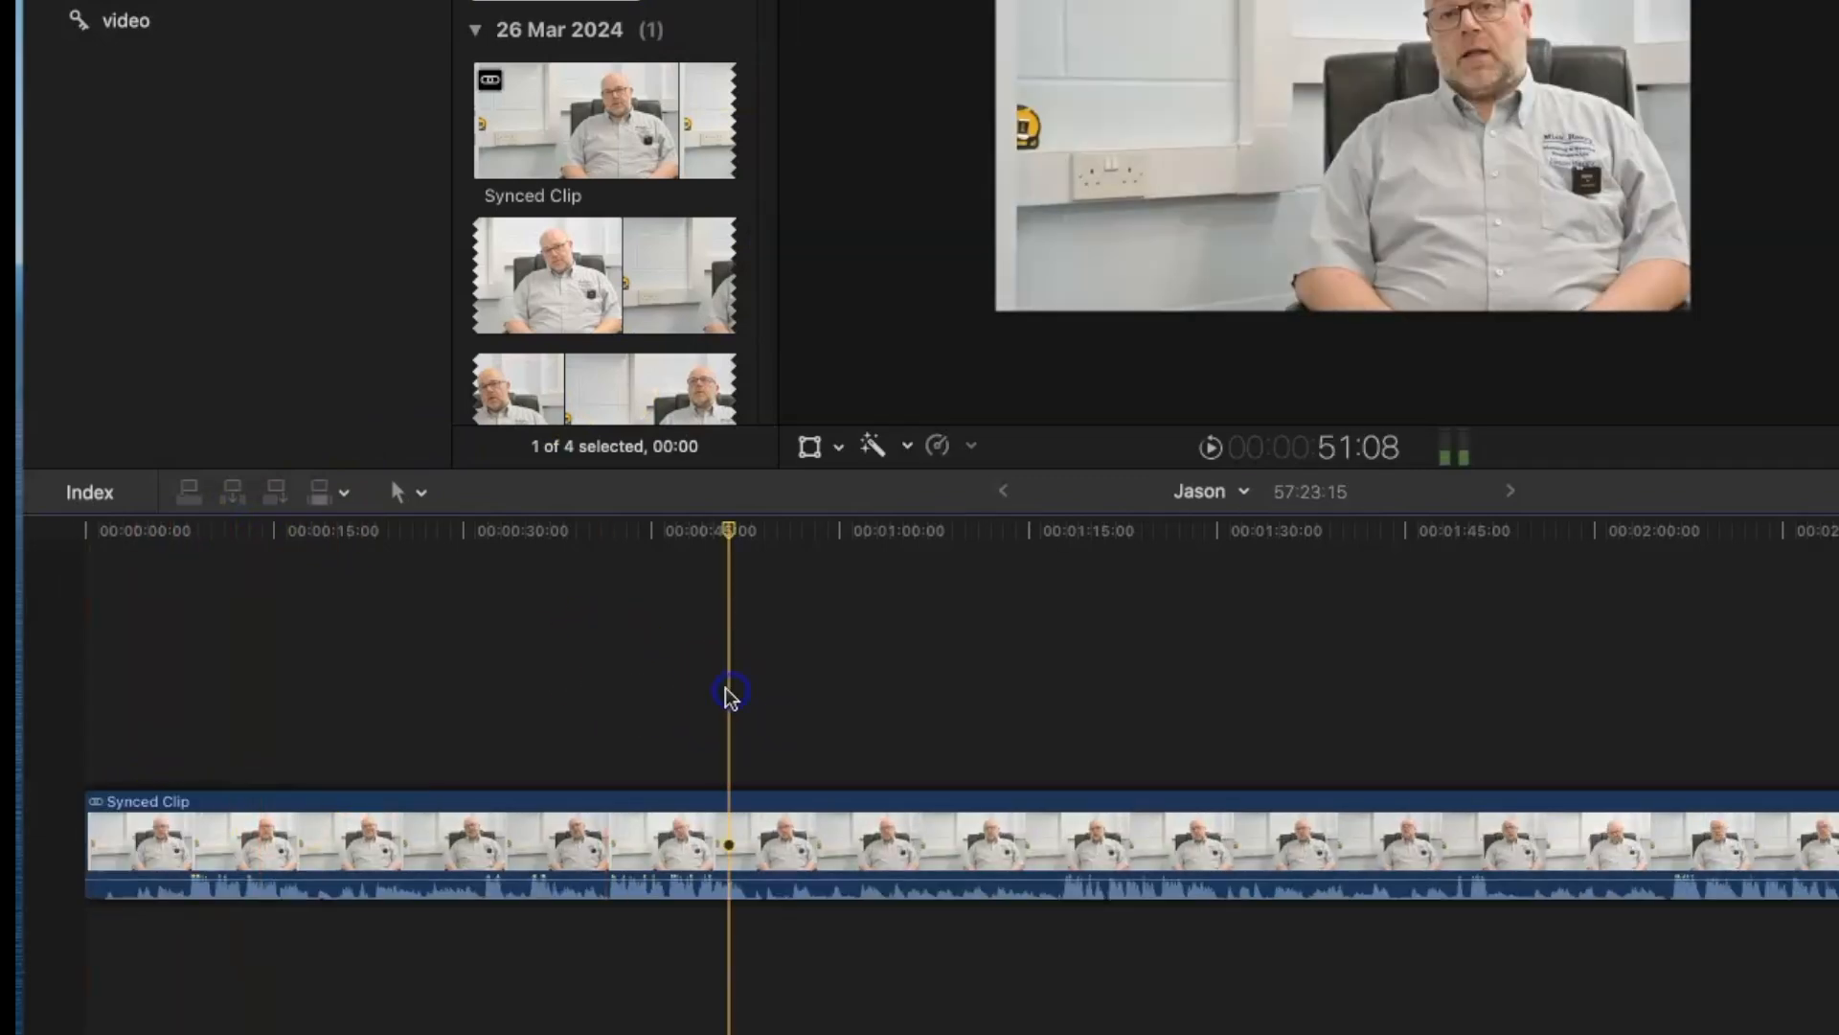
{"action": "key", "text": "super+minus"}
{"action": "key", "text": "super+minus"}
{"action": "key", "text": "super+minus"}
{"action": "key", "text": "super+minus"}
{"action": "key", "text": "super+minus"}
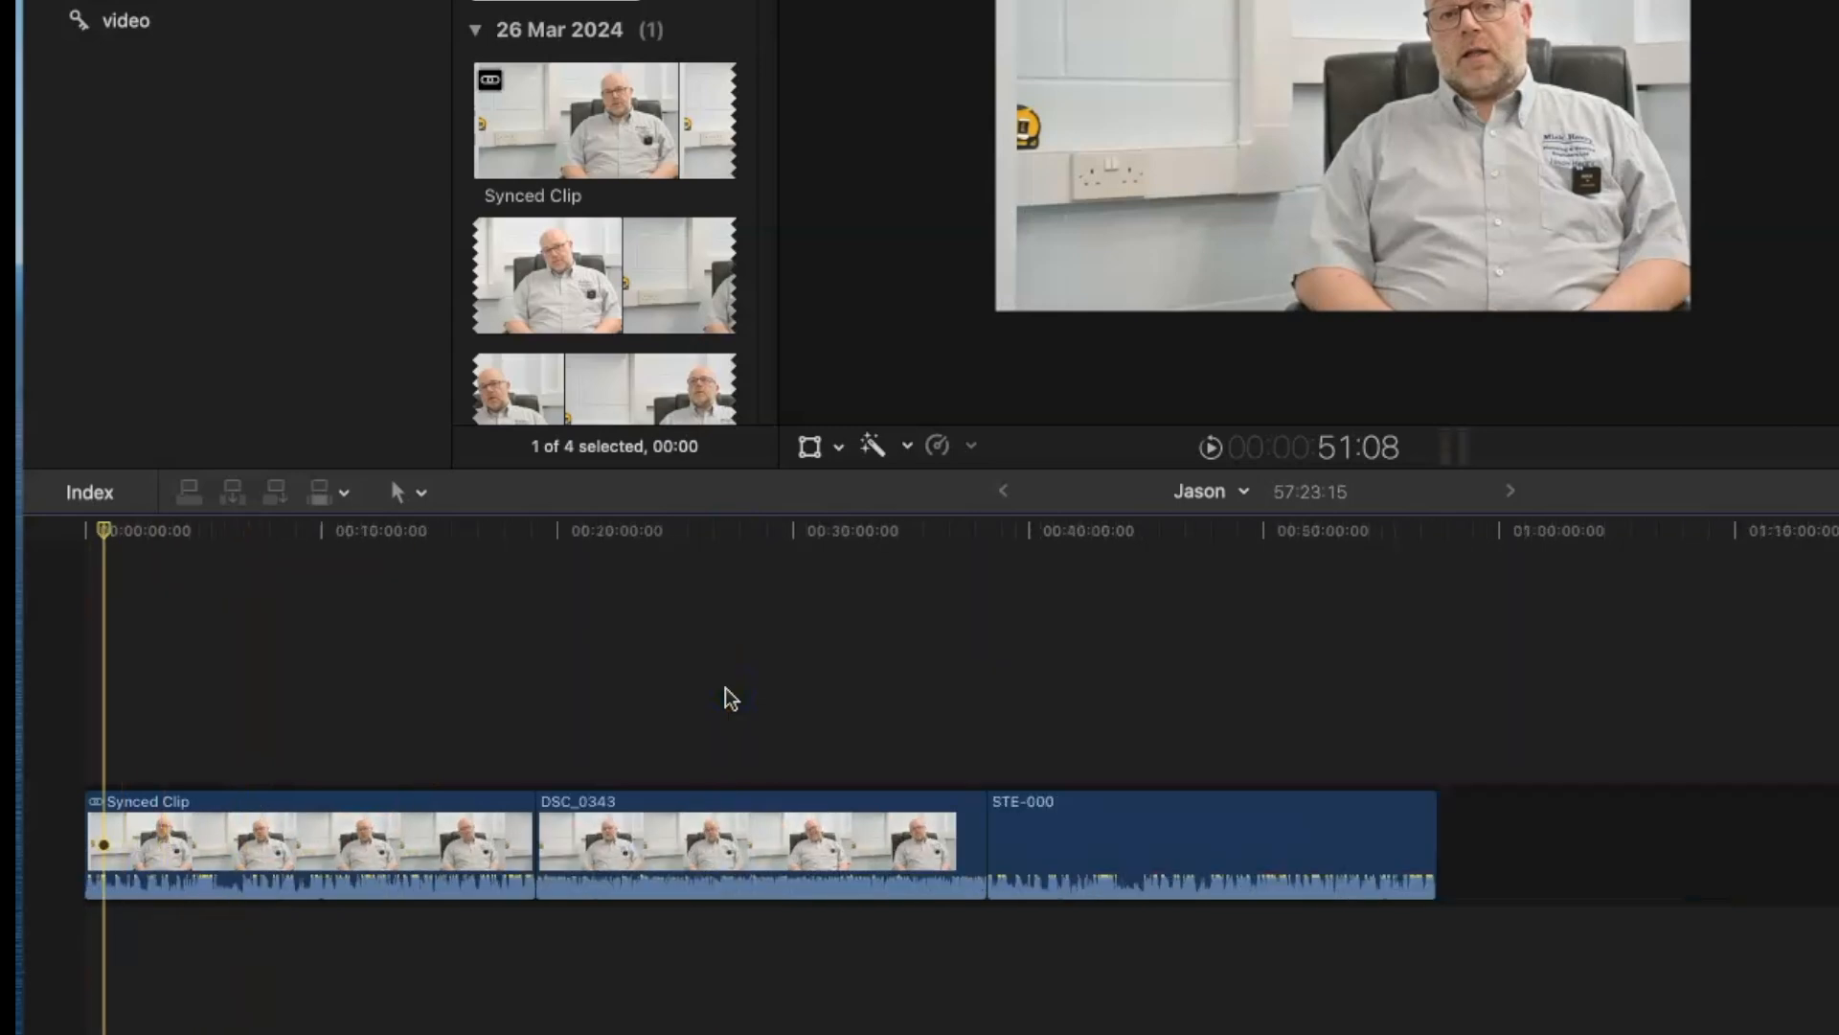
{"action": "left_click_drag", "start_coordinate": [759, 677], "coordinate": [1202, 987]}
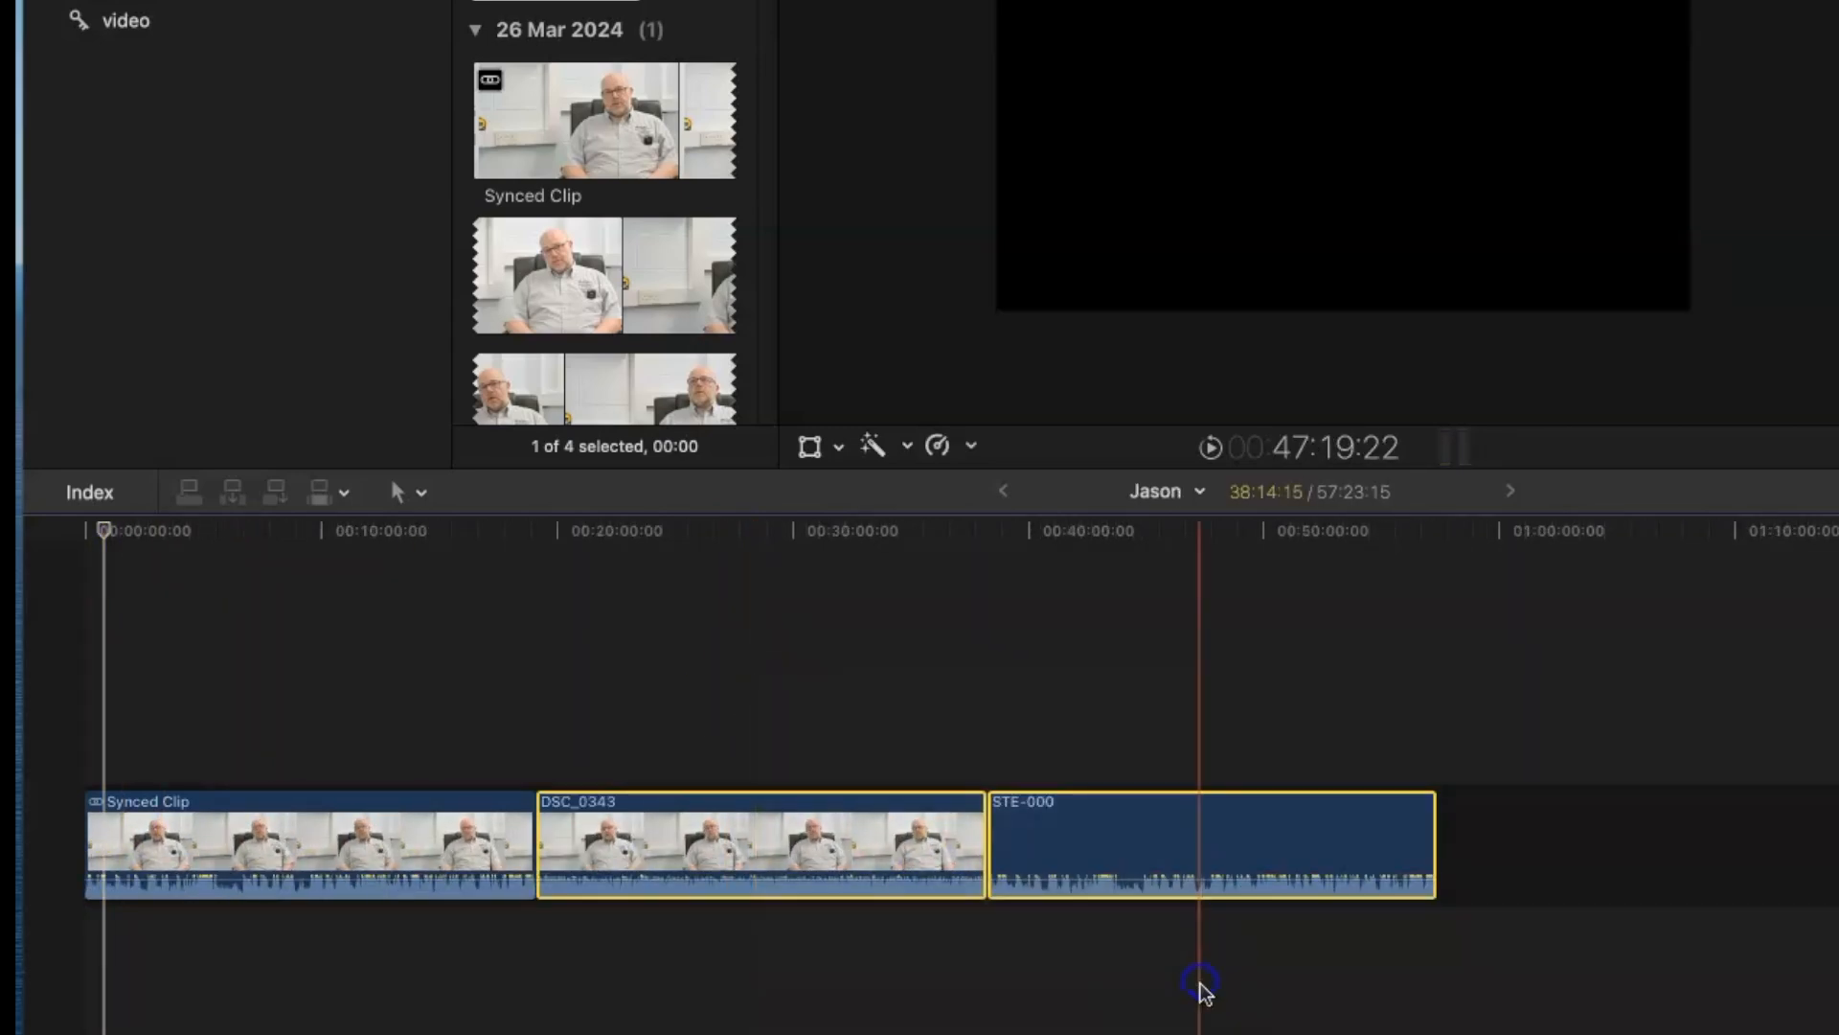
{"action": "key", "text": "Delete"}
Step: Check the picture of Synced Clip at a few points around 8 to 9 minutes in the timeline
{"action": "left_click", "coordinate": [271, 703]}
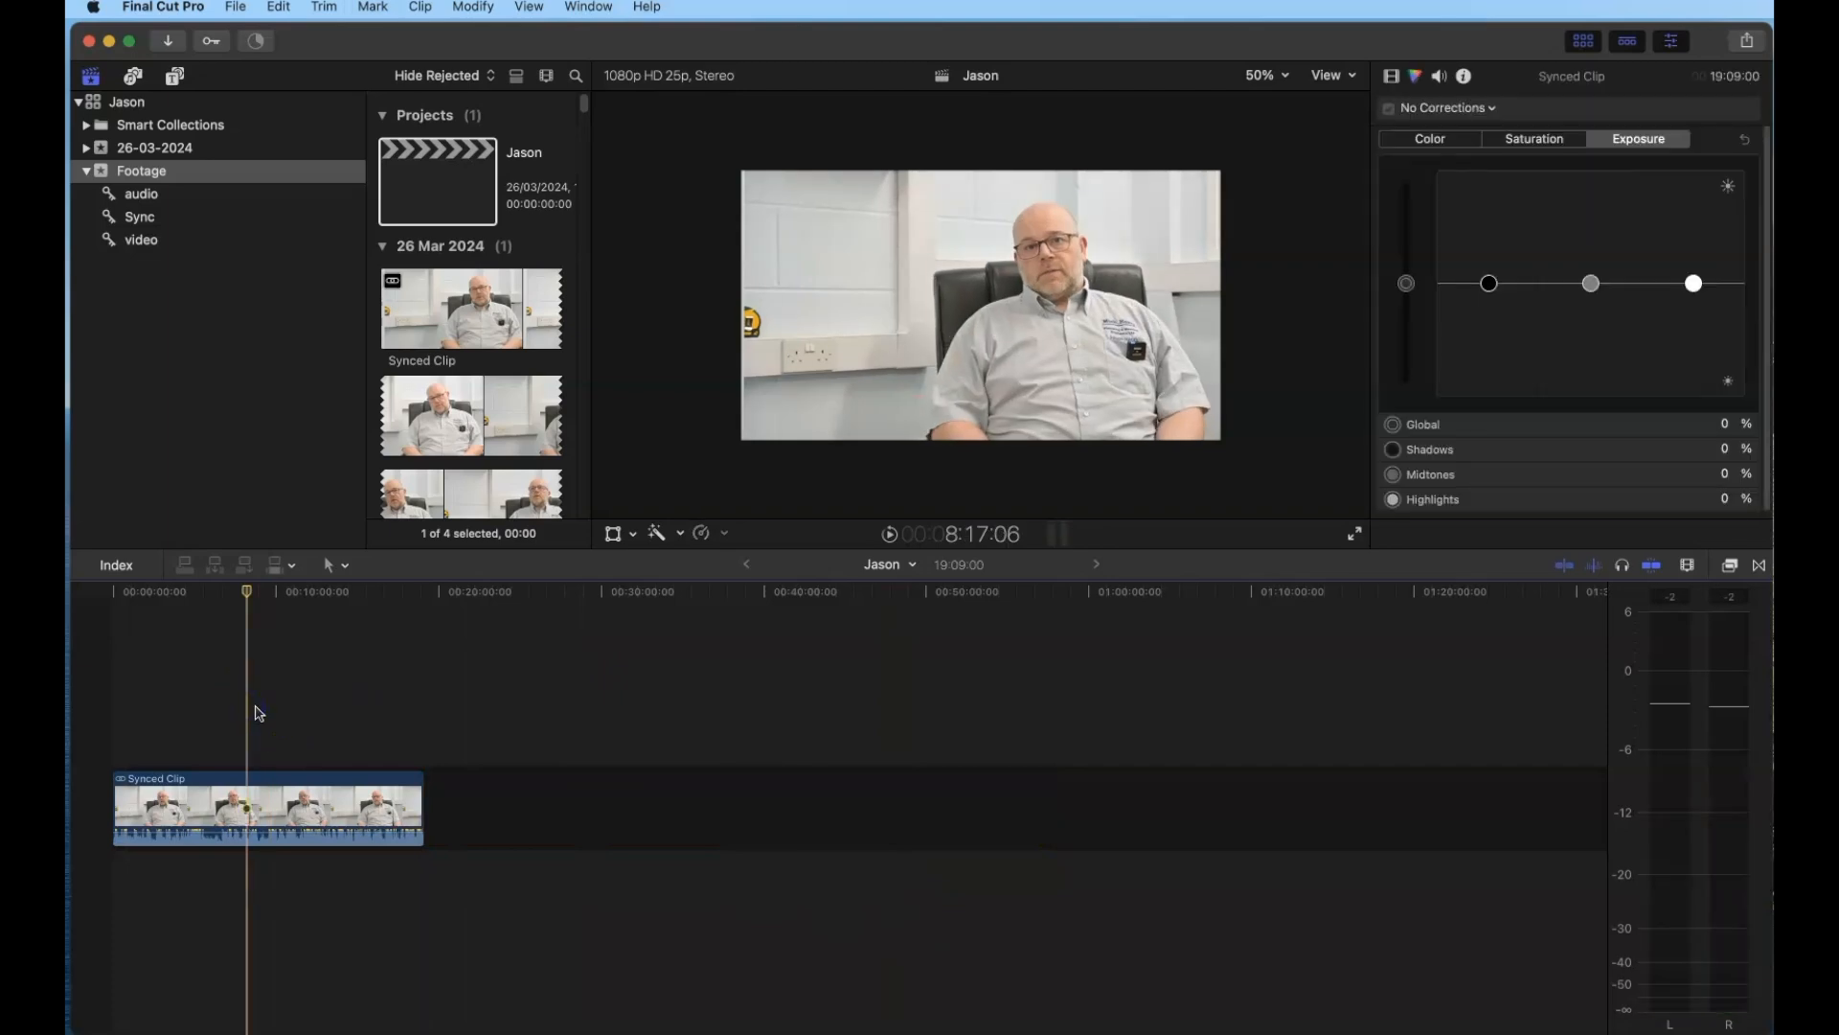
{"action": "left_click", "coordinate": [258, 713]}
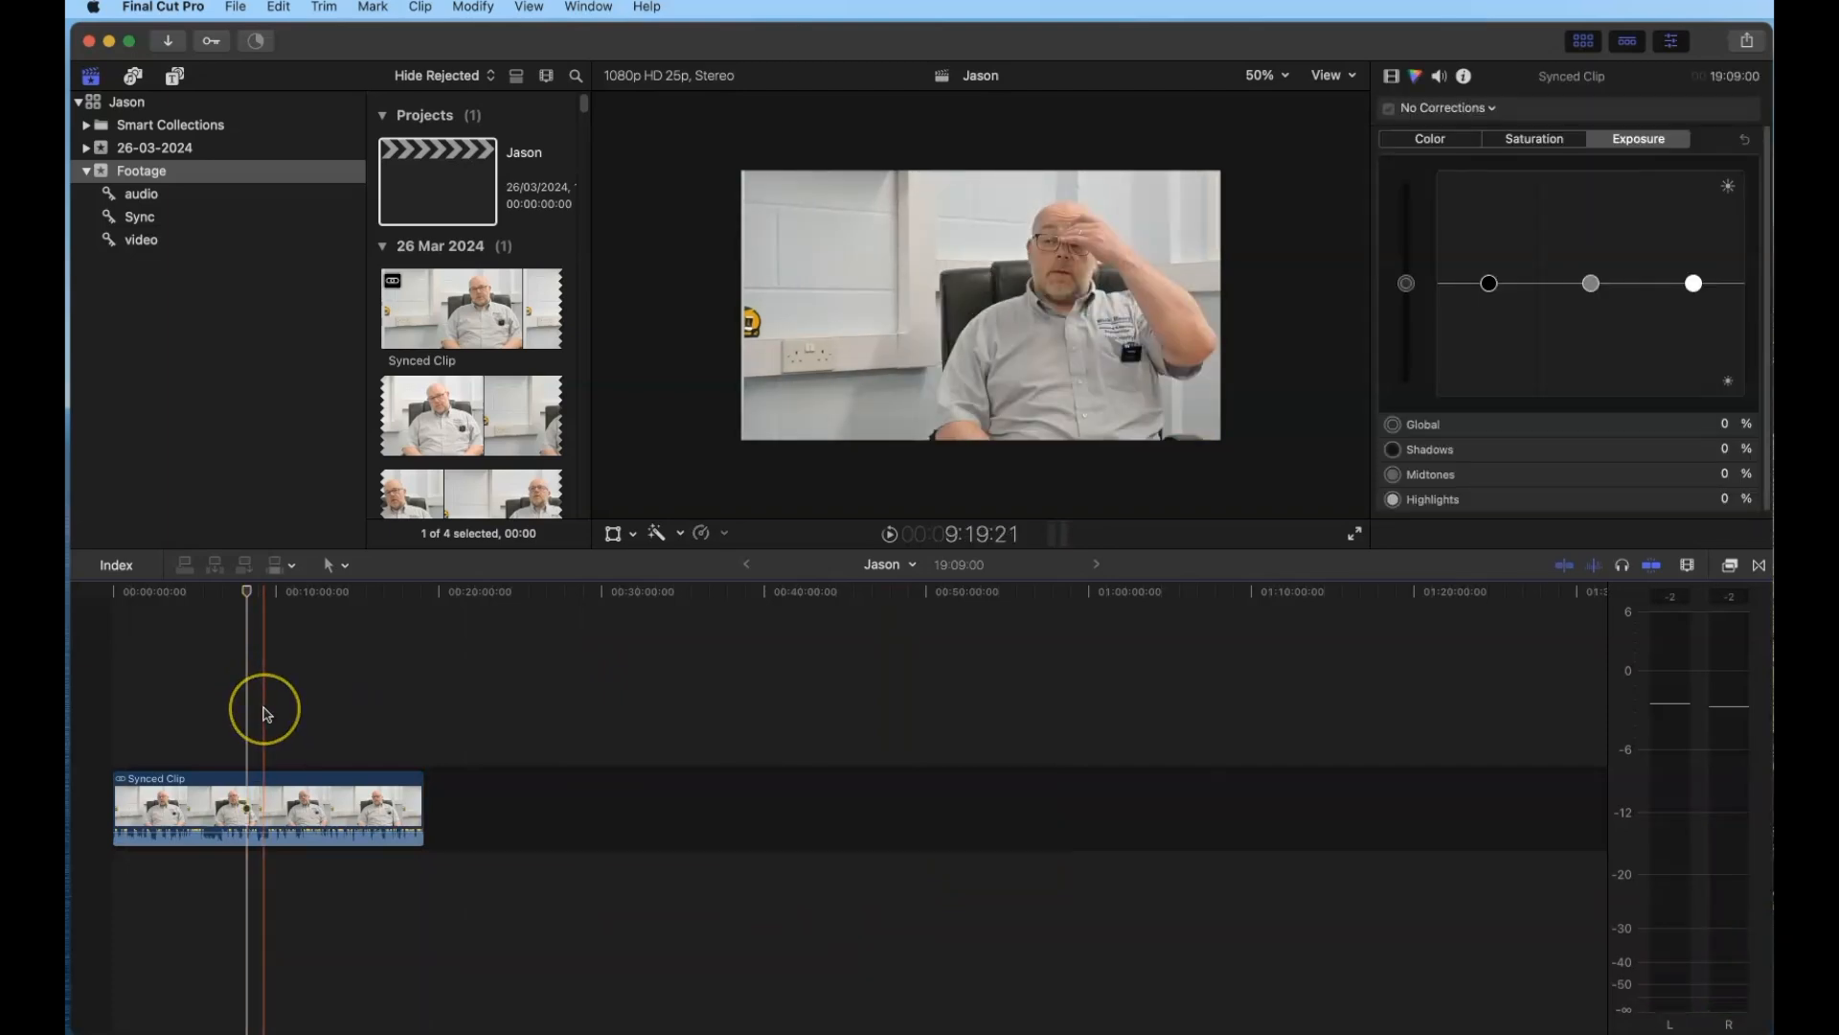
{"action": "left_click", "coordinate": [246, 708]}
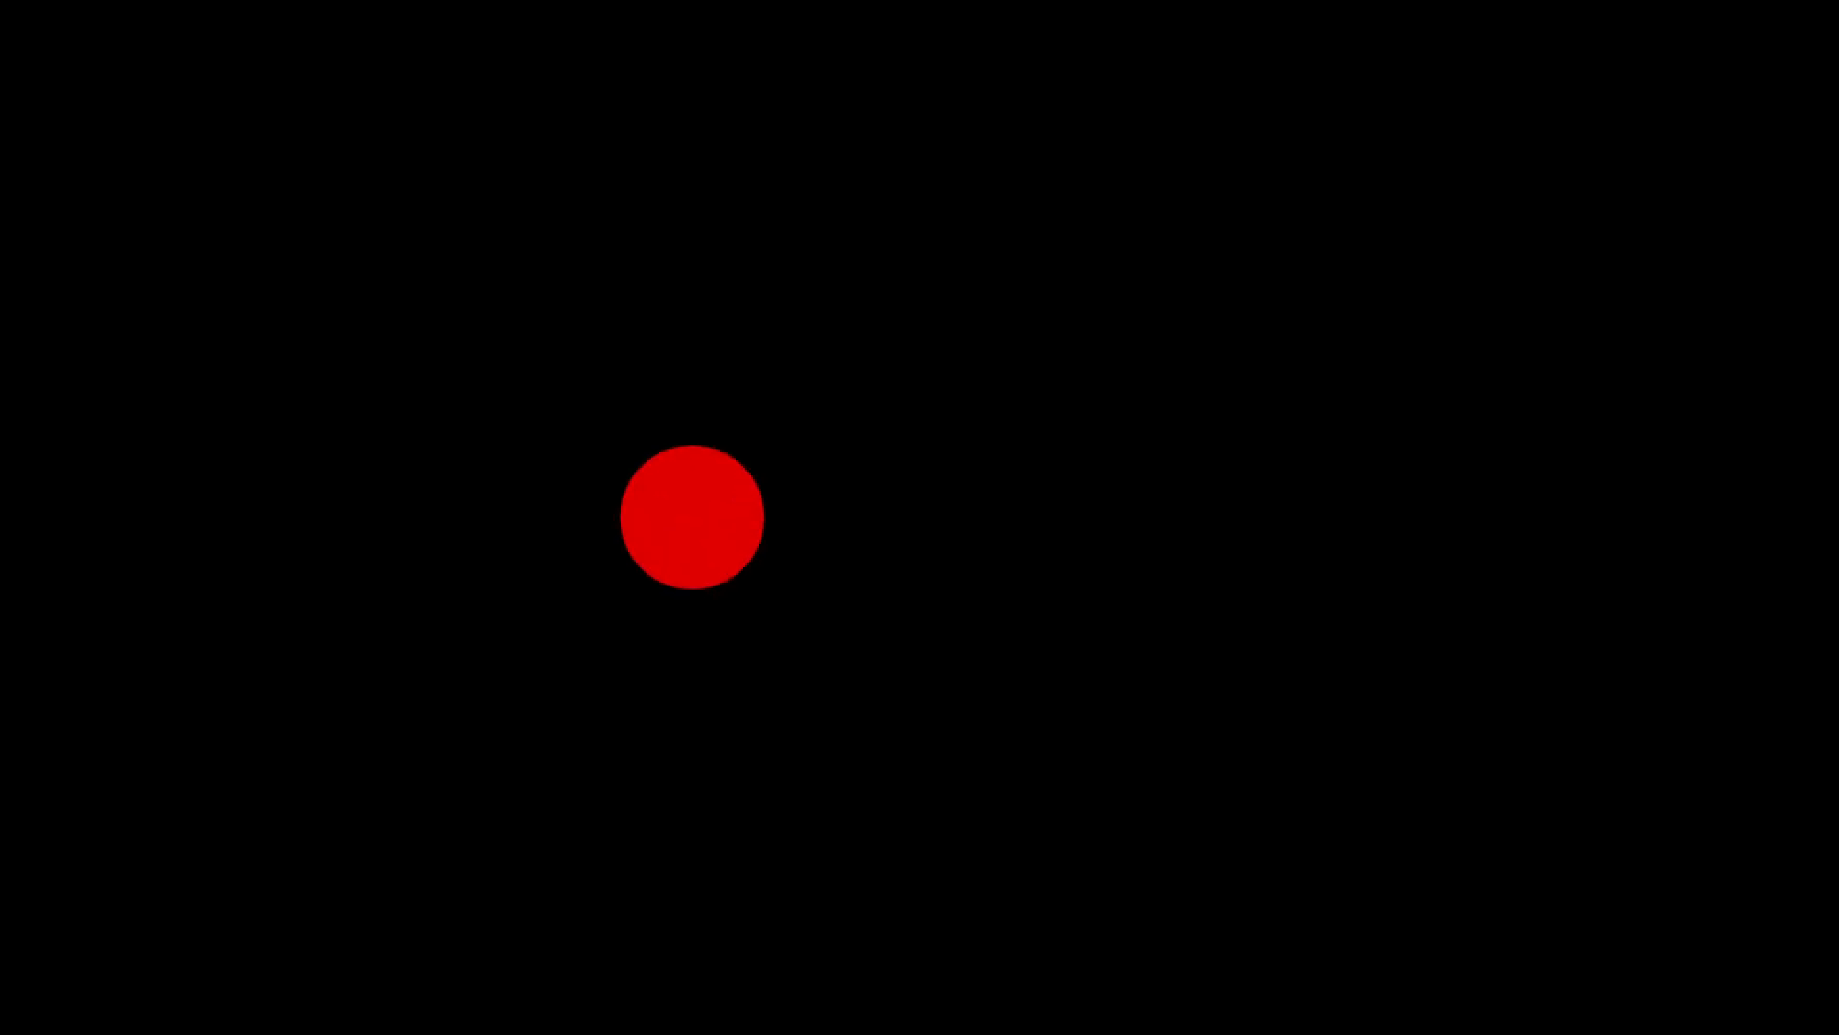